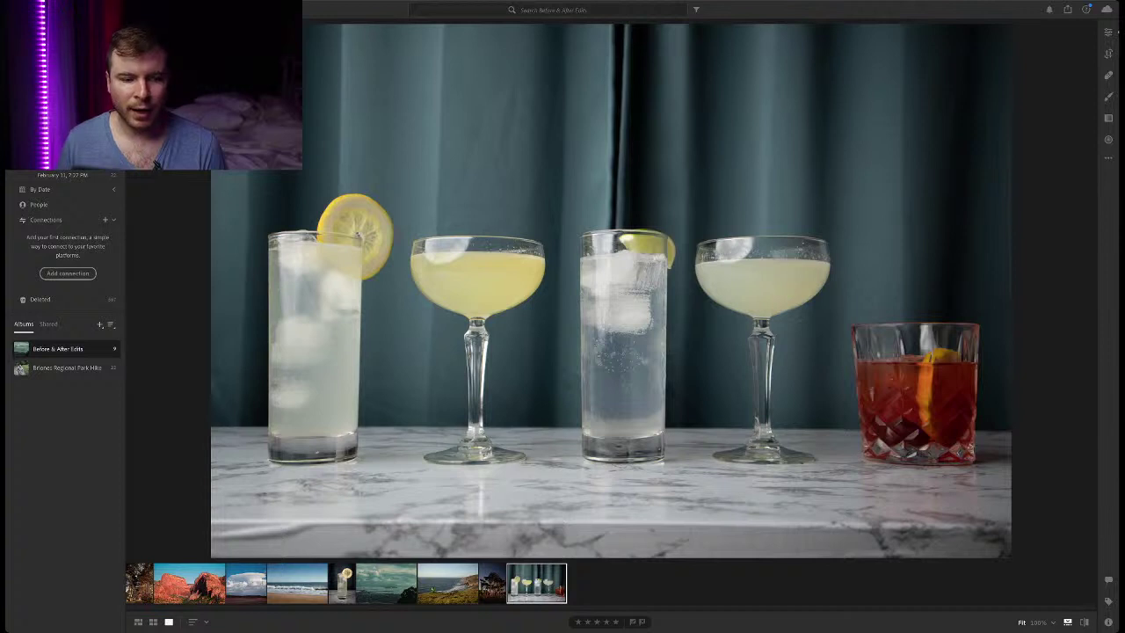
Hide the album sidebar and raise the cocktail photo's Exposure to about +1.05 in the edit controls.
key("F7")
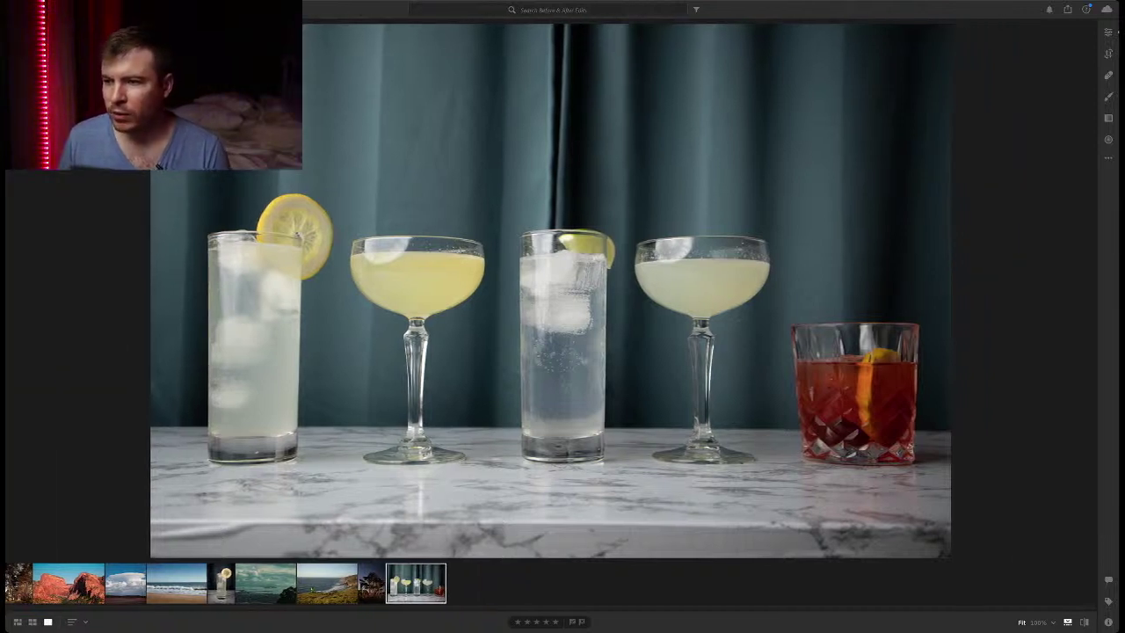
key("e")
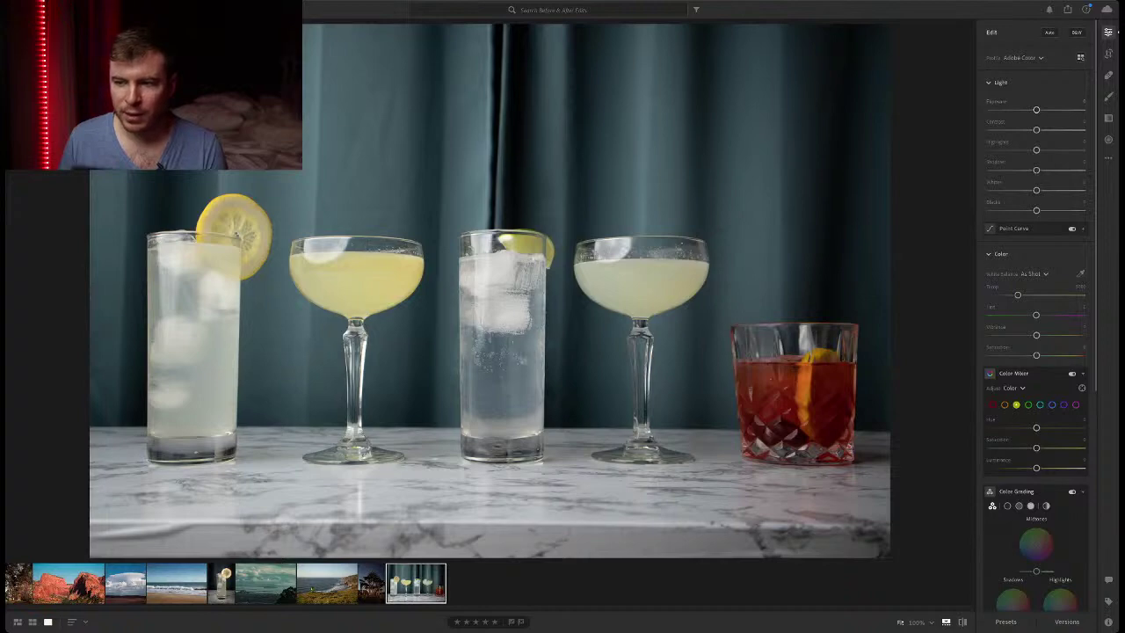
key("Up")
key("Up")
key("Up")
key("Up")
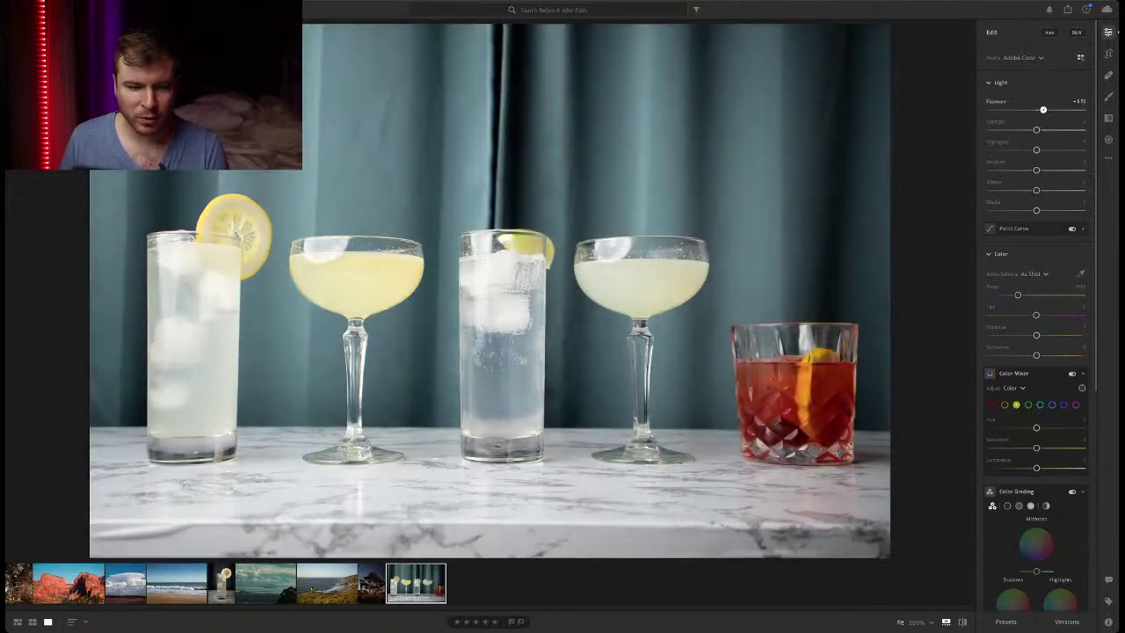
key("Down")
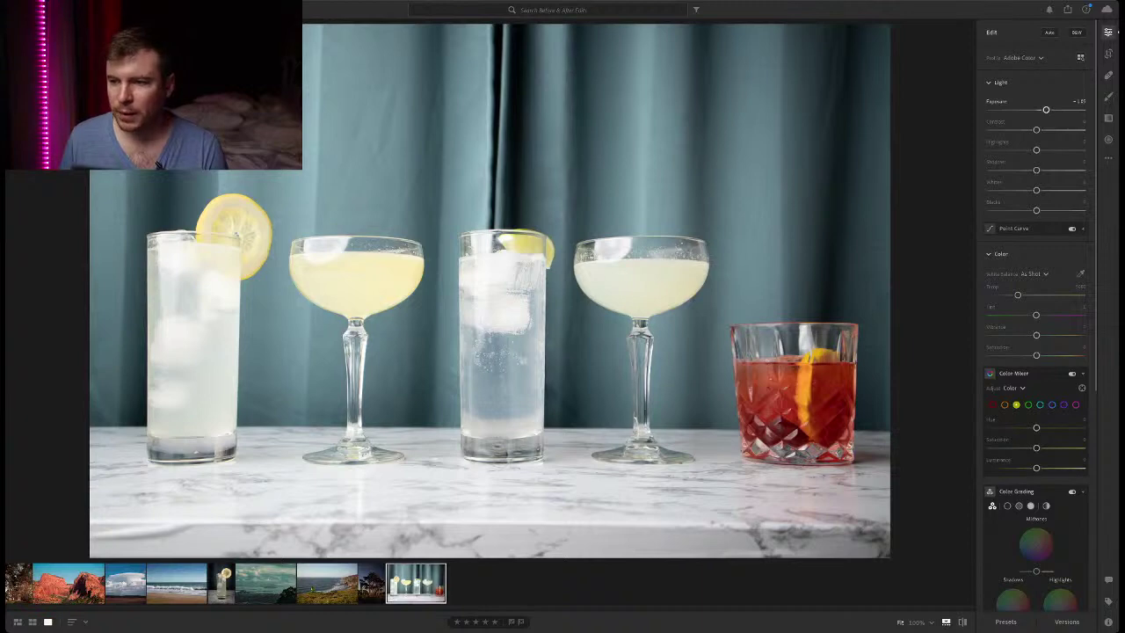
Raise the photo's Contrast to about +40.
key("Tab")
key("Up")
key("Up")
key("Up")
key("Up")
key("Up")
key("Up")
key("Up")
key("Up")
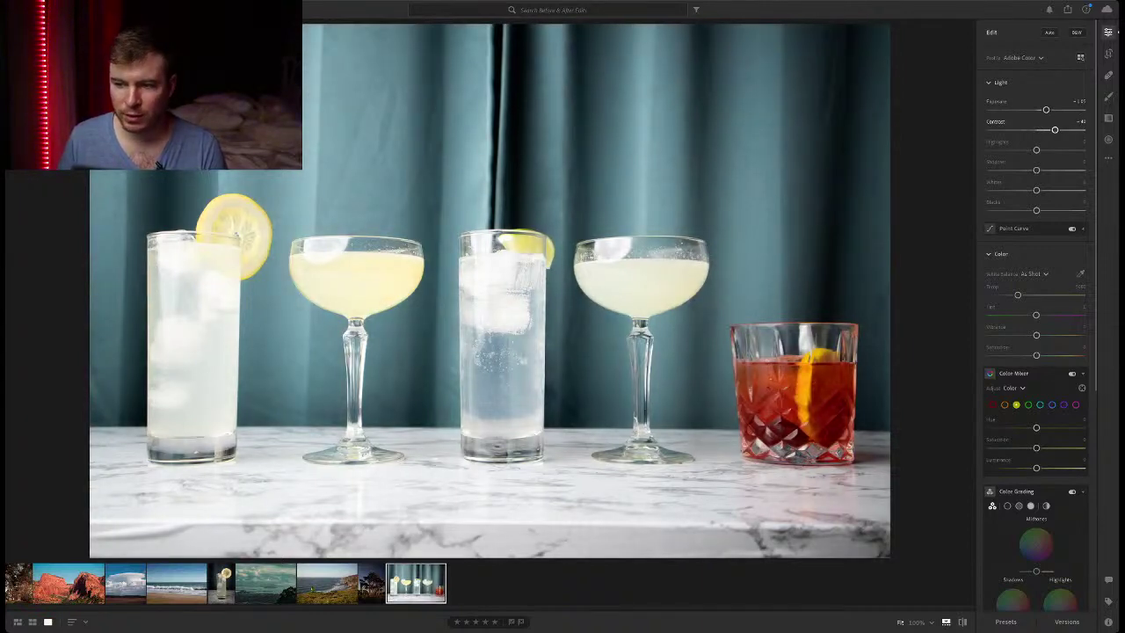
Lower the Highlights to about -80, the Shadows to about -55 and the Whites to about -84.
key("Tab")
key("Down")
key("Down")
key("Down")
key("Down")
key("Down")
key("Down")
key("Down")
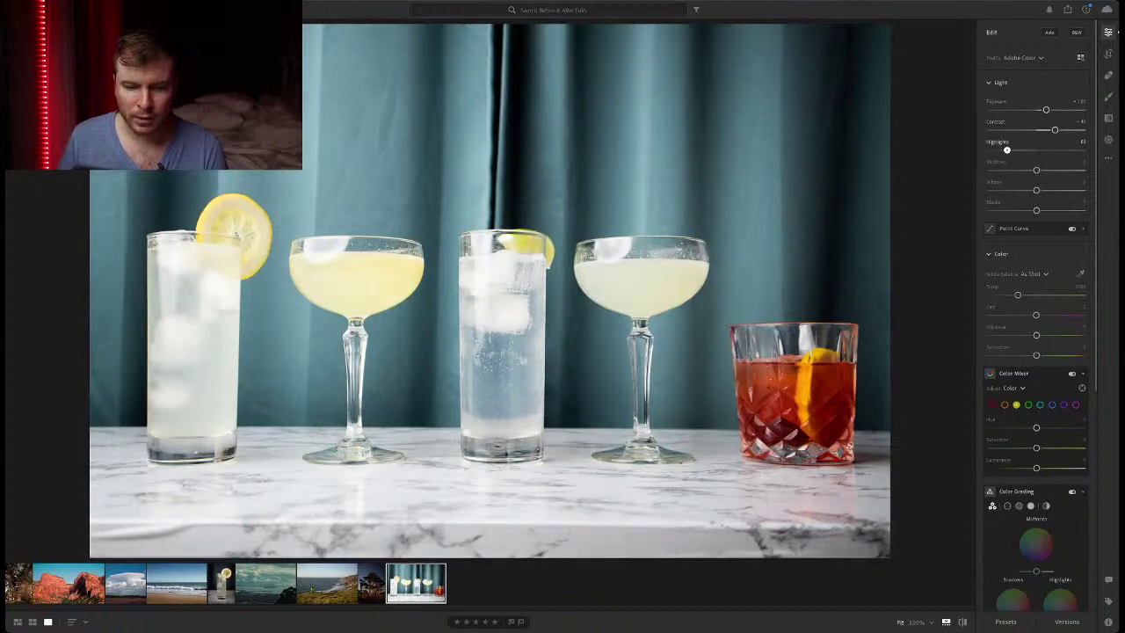
key("Down")
key("Down")
key("Down")
key("Down")
key("Down")
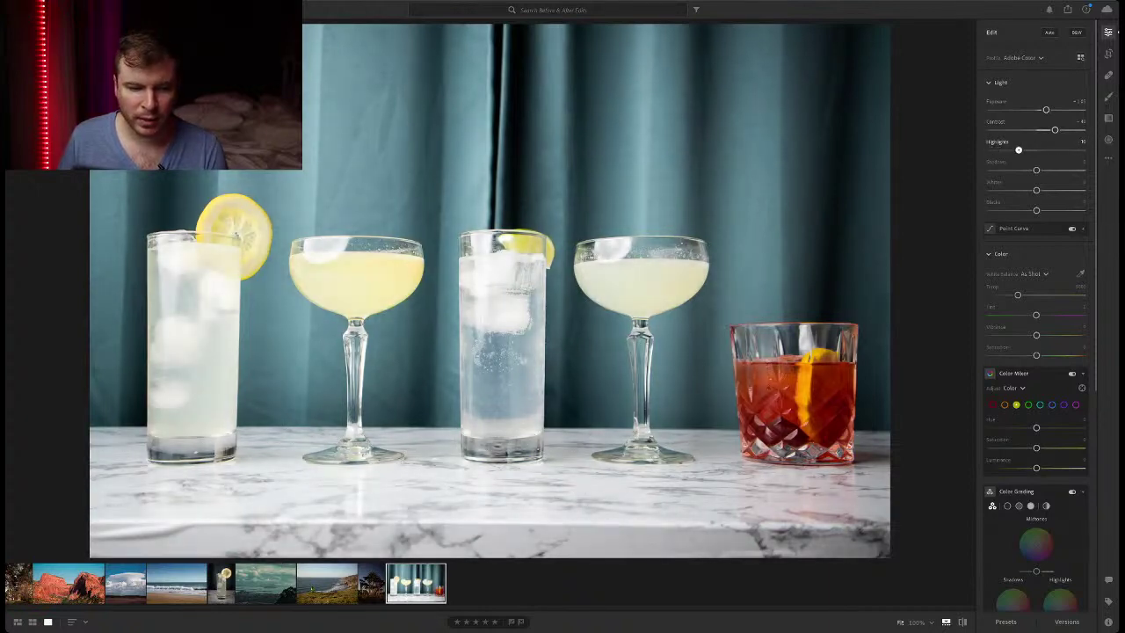
key("Down")
key("Down")
key("Down")
key("Down")
key("Down")
key("Down")
key("Down")
key("Down")
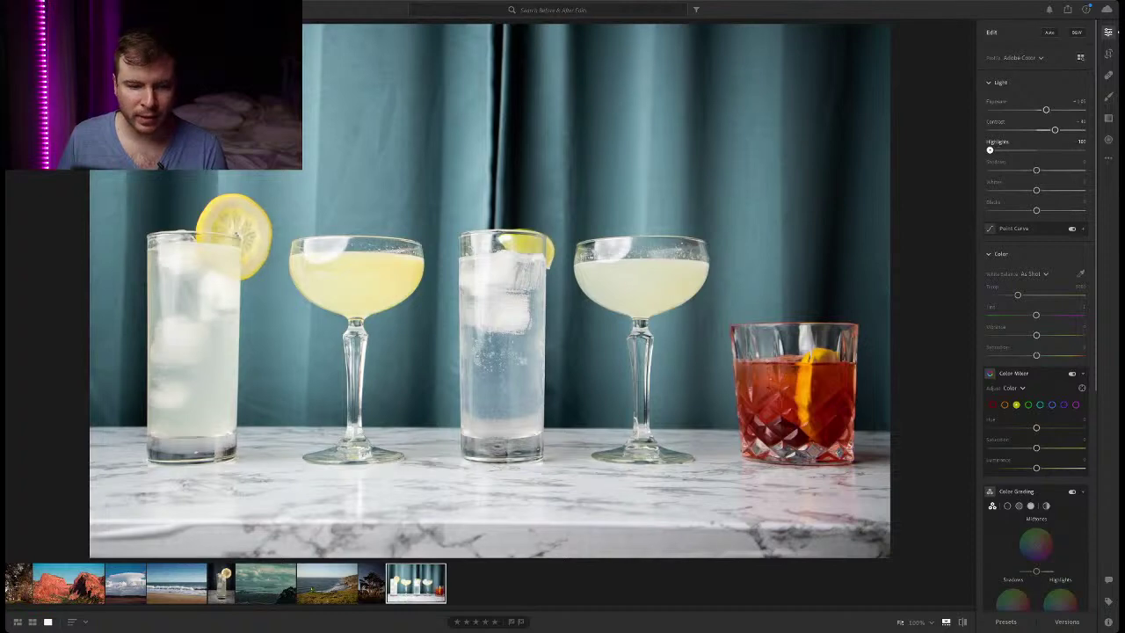
left_click(1116, 32)
left_click(1116, 32)
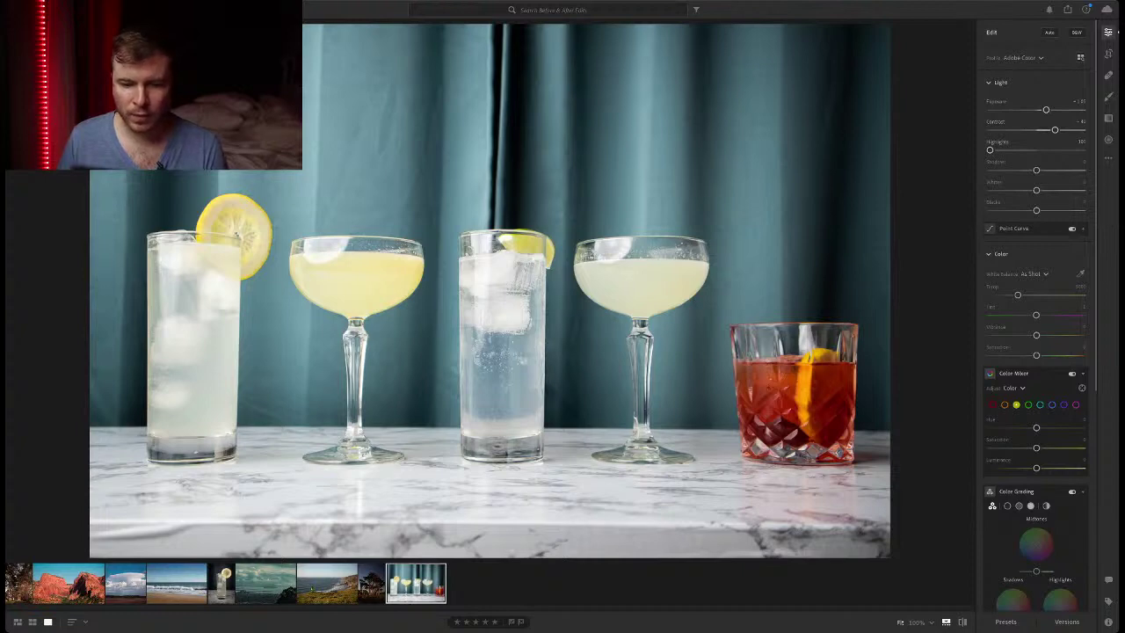
mouse_move(990, 150)
left_mouse_down()
mouse_move(1024, 150)
mouse_move(998, 151)
left_mouse_up()
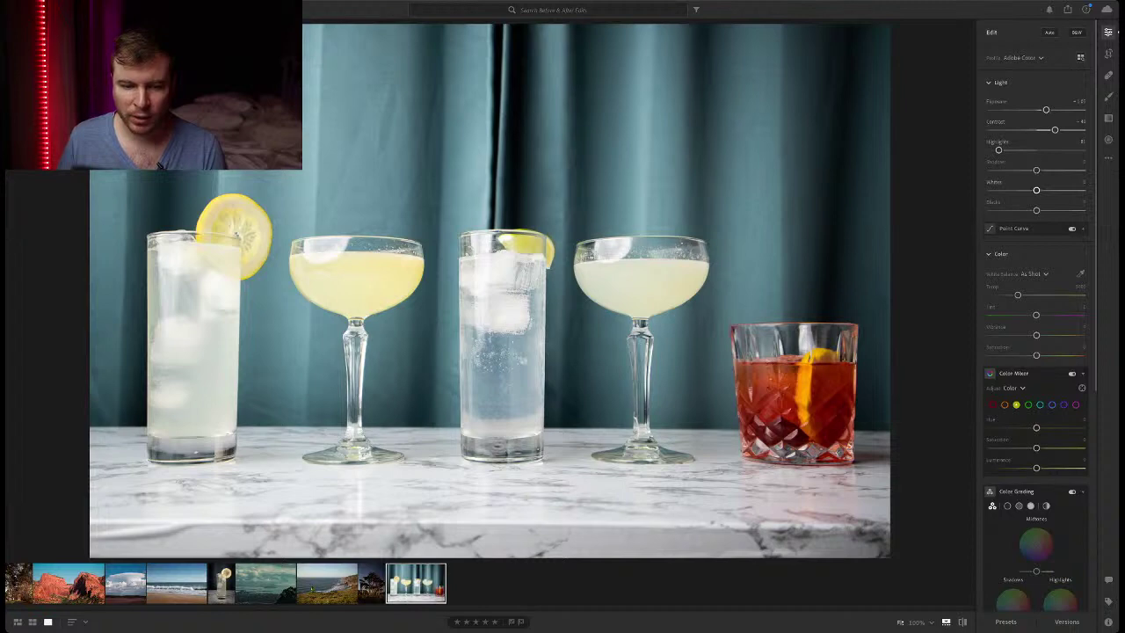
left_click_drag(1036, 190, 1011, 169)
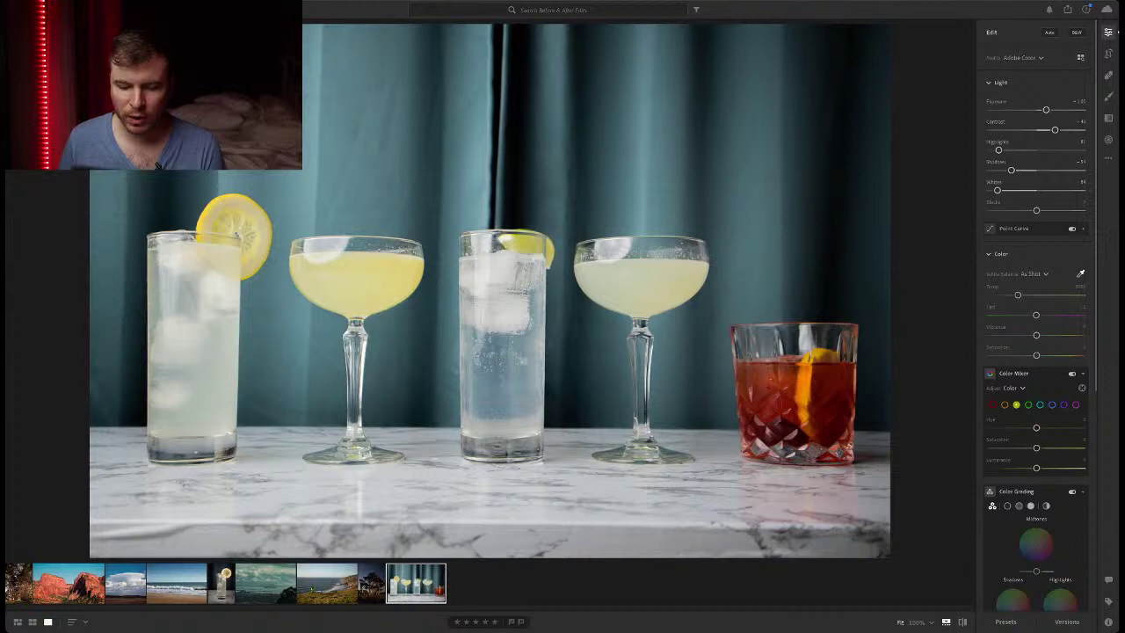
Sample the white balance from the marble tabletop, fine-tune the temperature and set the Tint to about +4.
left_click(563, 492)
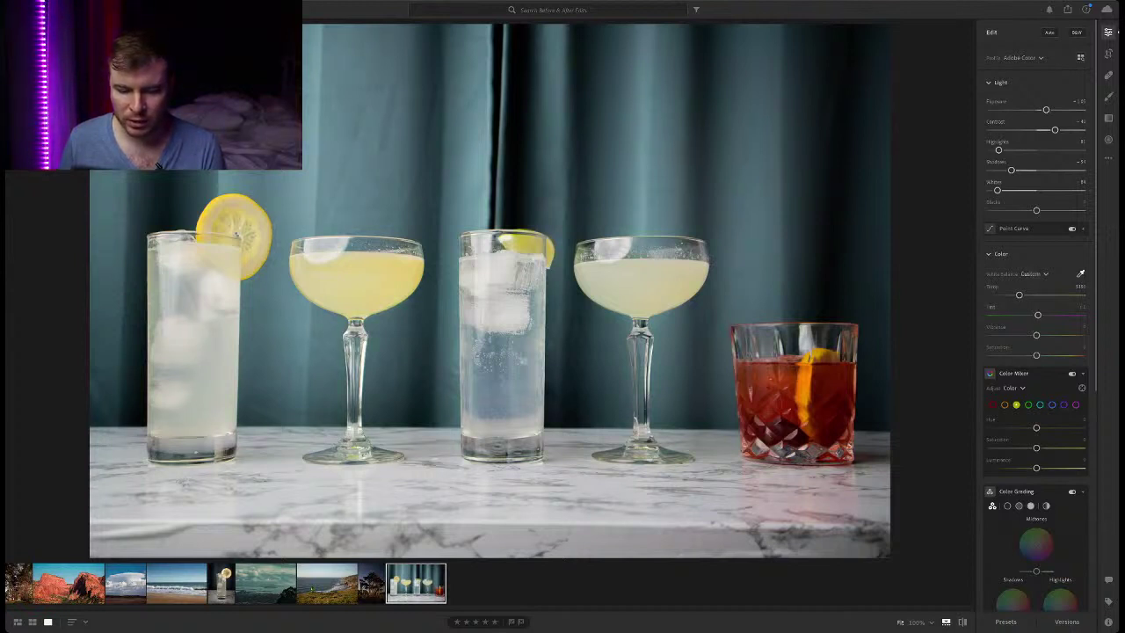
left_click(562, 492)
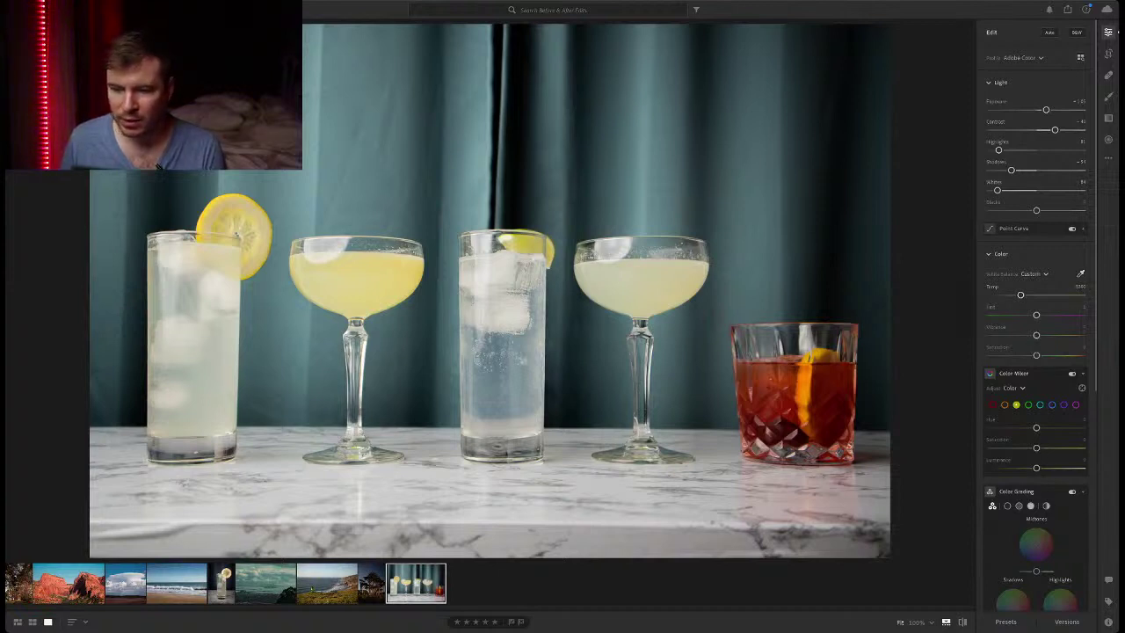
mouse_move(1020, 294)
left_mouse_down()
mouse_move(1031, 294)
mouse_move(1009, 295)
mouse_move(1020, 294)
left_mouse_up()
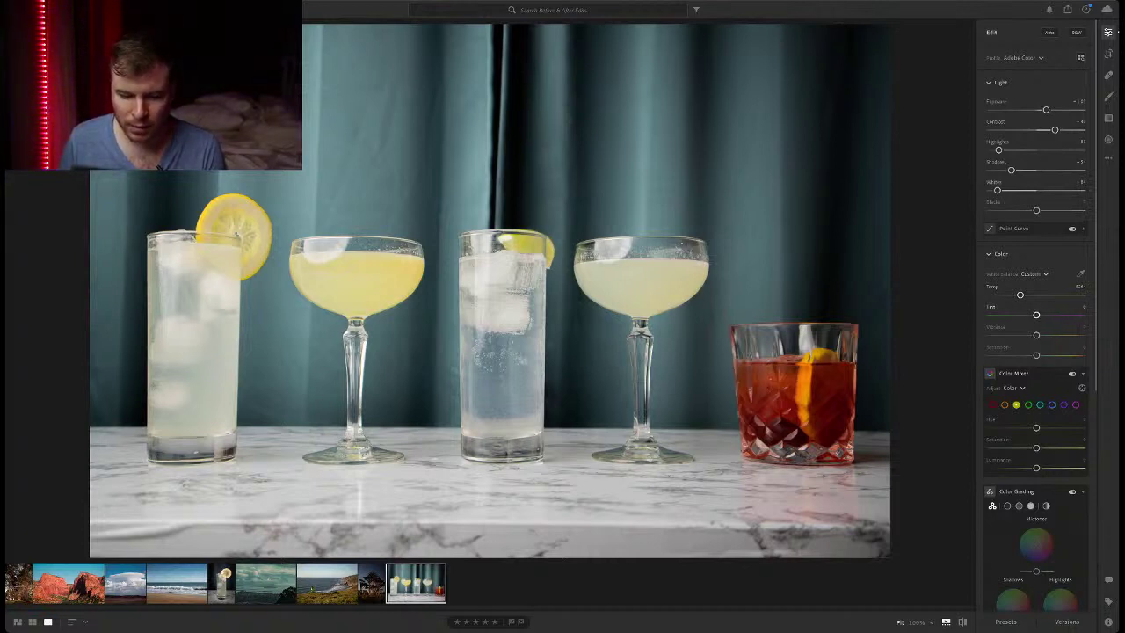
left_click_drag(1036, 315, 1037, 315)
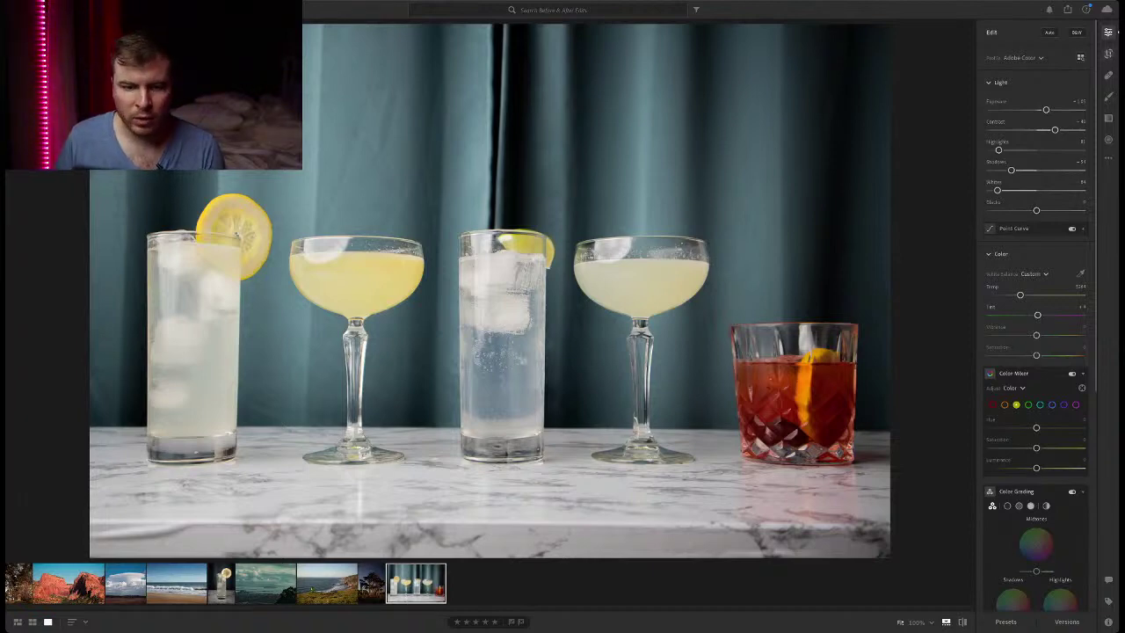
Crop the photo to a wider frame, trimming the curtain above the glasses and the front edge of the marble table.
left_click(1108, 53)
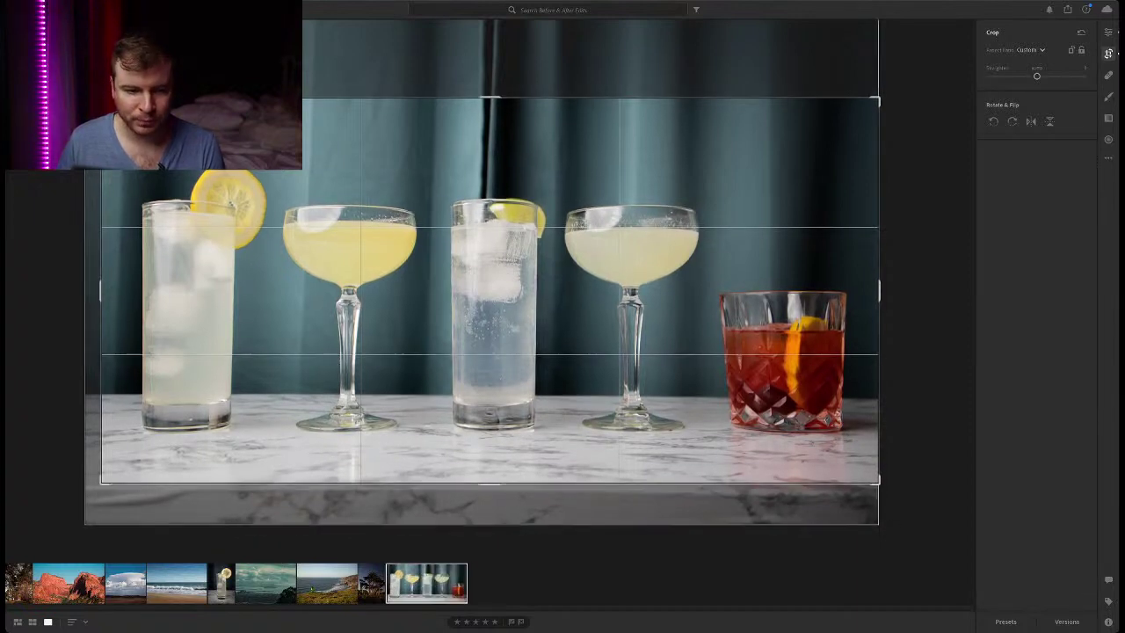
left_click(1107, 31)
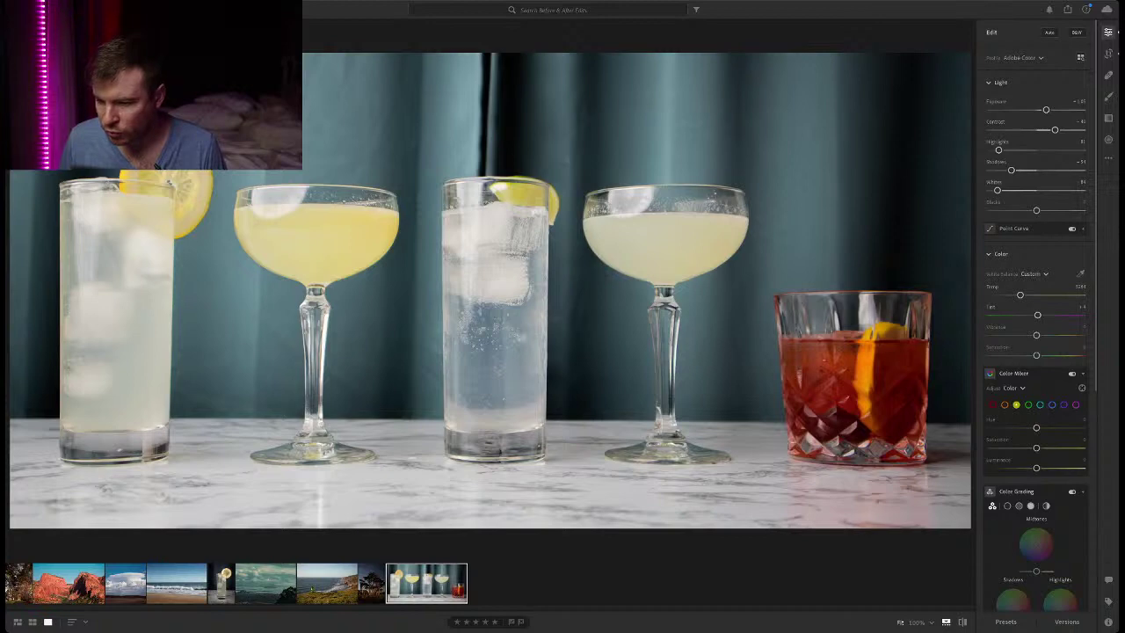
Raise the Luminance of the reds in the Color Mixer to about +54.
left_click(993, 405)
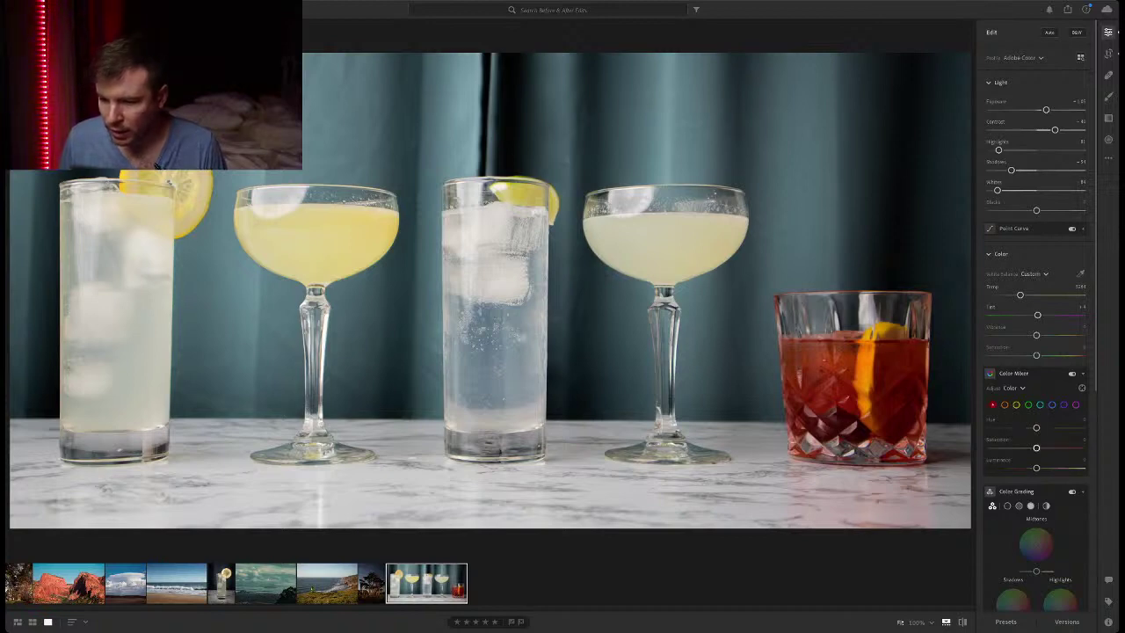
scroll(1036, 316, "down", 1)
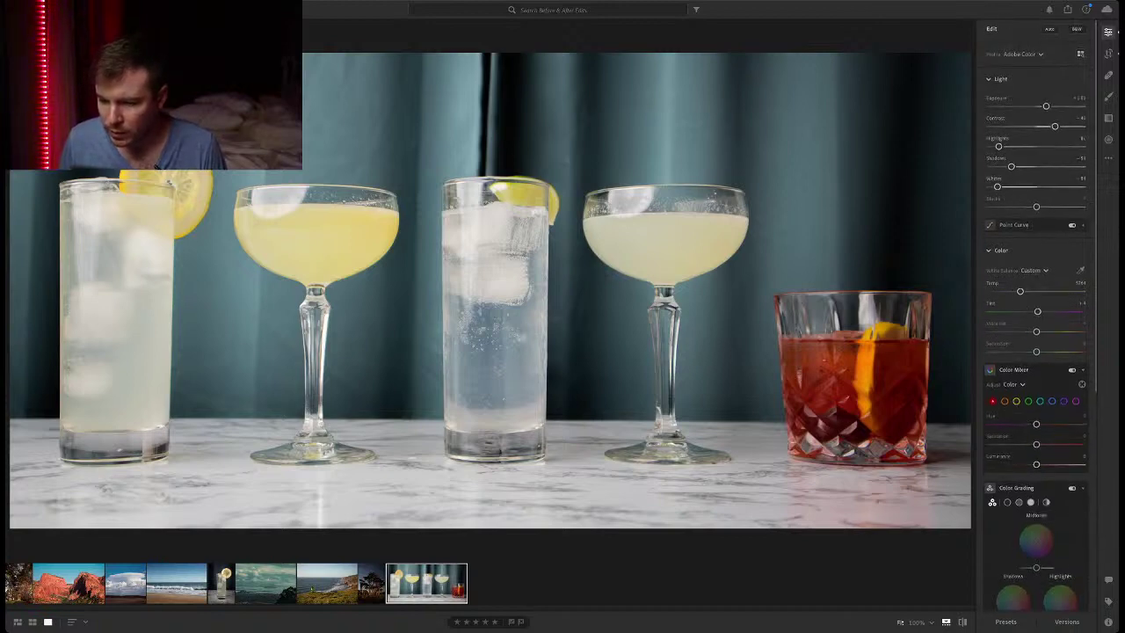
left_click_drag(1036, 464, 1061, 466)
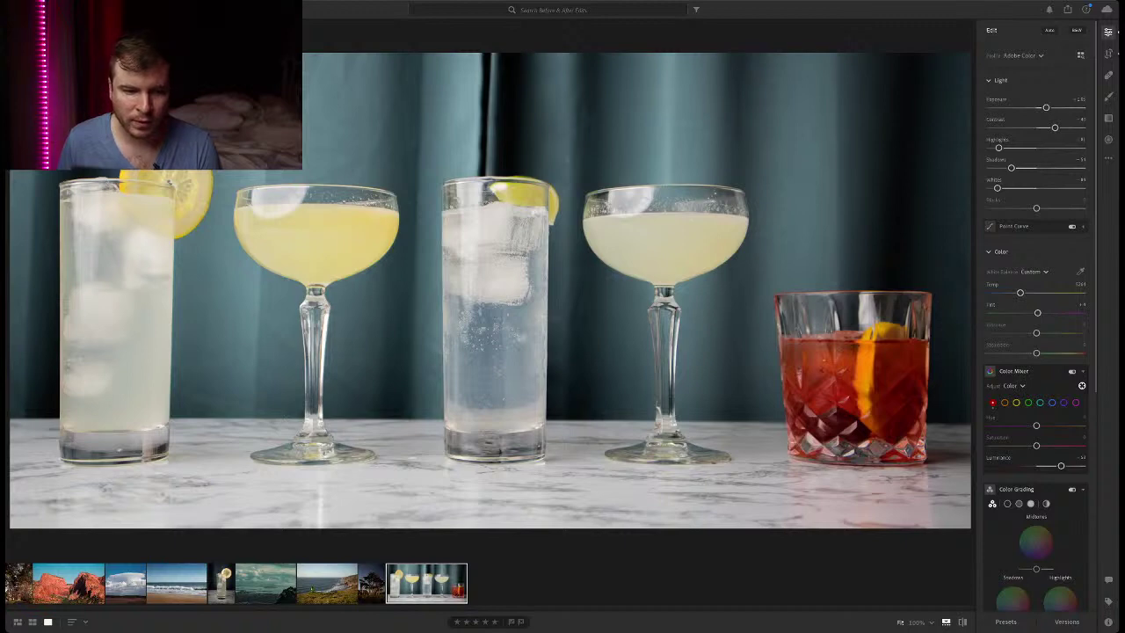
Set the Saturation of the yellows in the Color Mixer to about +28.
left_click(1016, 402)
mouse_move(1036, 445)
left_mouse_down()
mouse_move(1079, 445)
mouse_move(1044, 445)
mouse_move(1053, 446)
left_mouse_up()
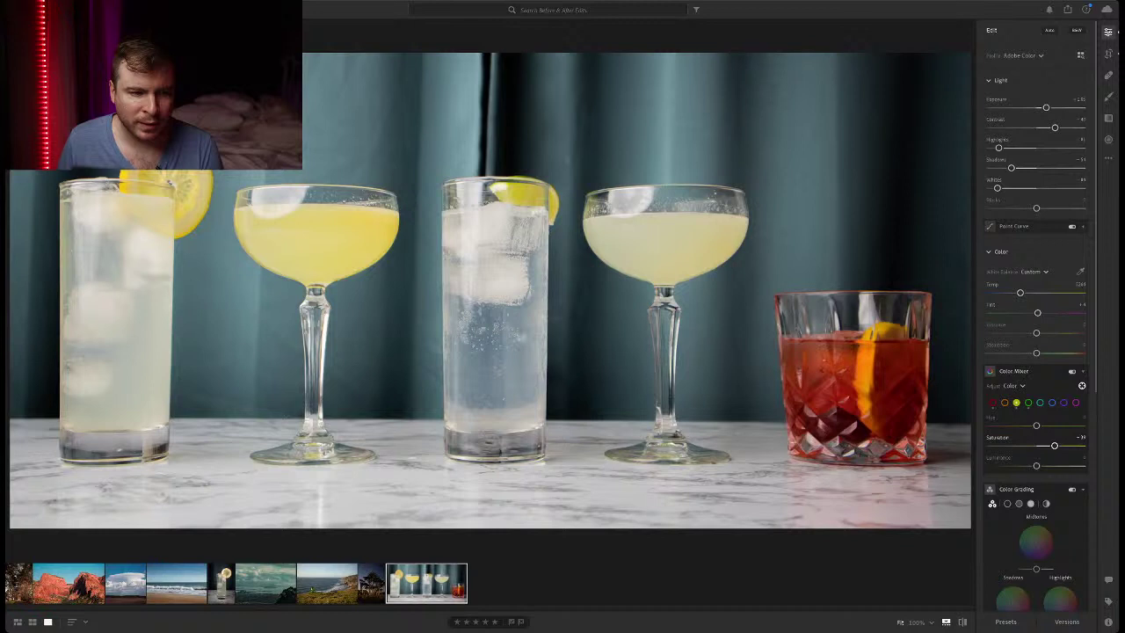
left_click_drag(1053, 445, 1028, 445)
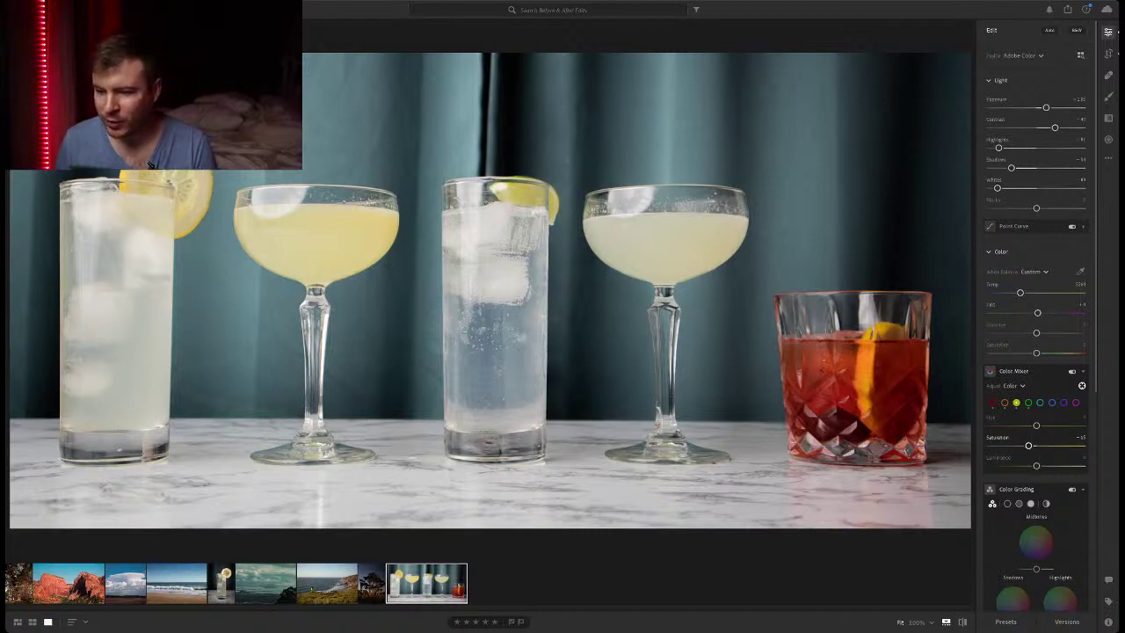
left_click_drag(1028, 445, 1028, 446)
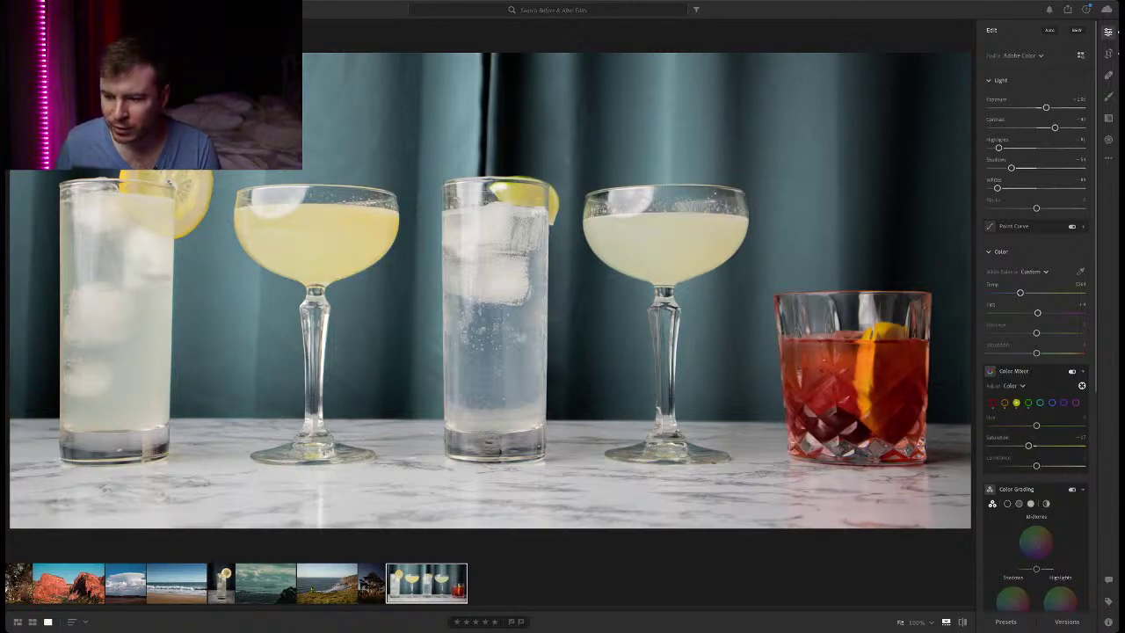
mouse_move(1028, 445)
left_mouse_down()
mouse_move(1063, 445)
mouse_move(1036, 445)
mouse_move(1049, 445)
left_mouse_up()
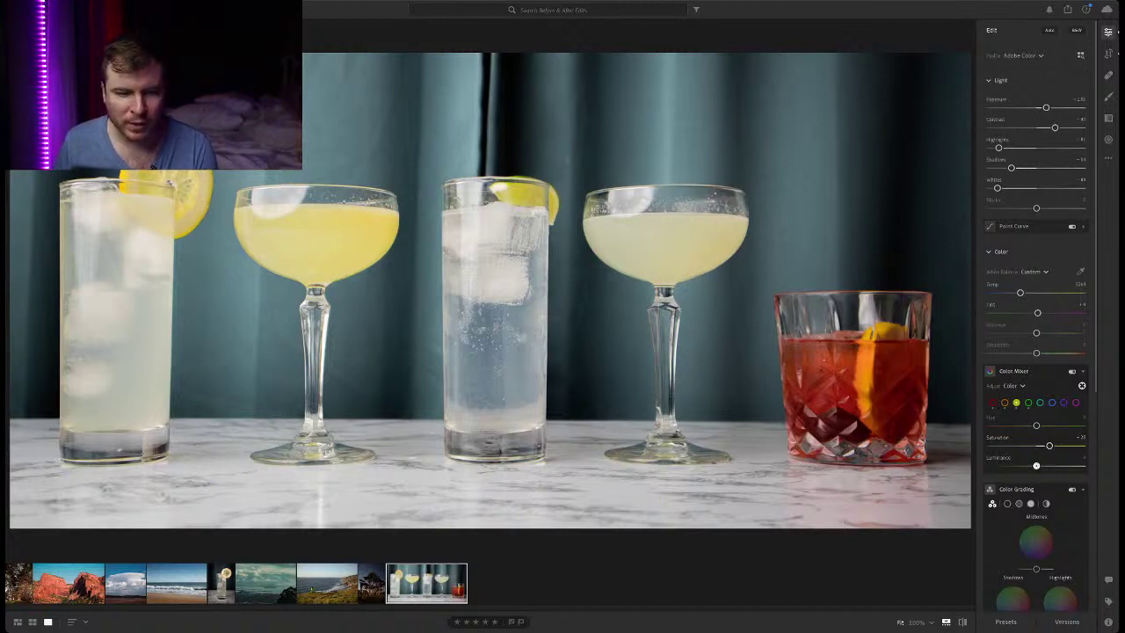
mouse_move(1036, 465)
left_mouse_down()
mouse_move(1075, 466)
mouse_move(1011, 466)
mouse_move(1036, 466)
left_mouse_up()
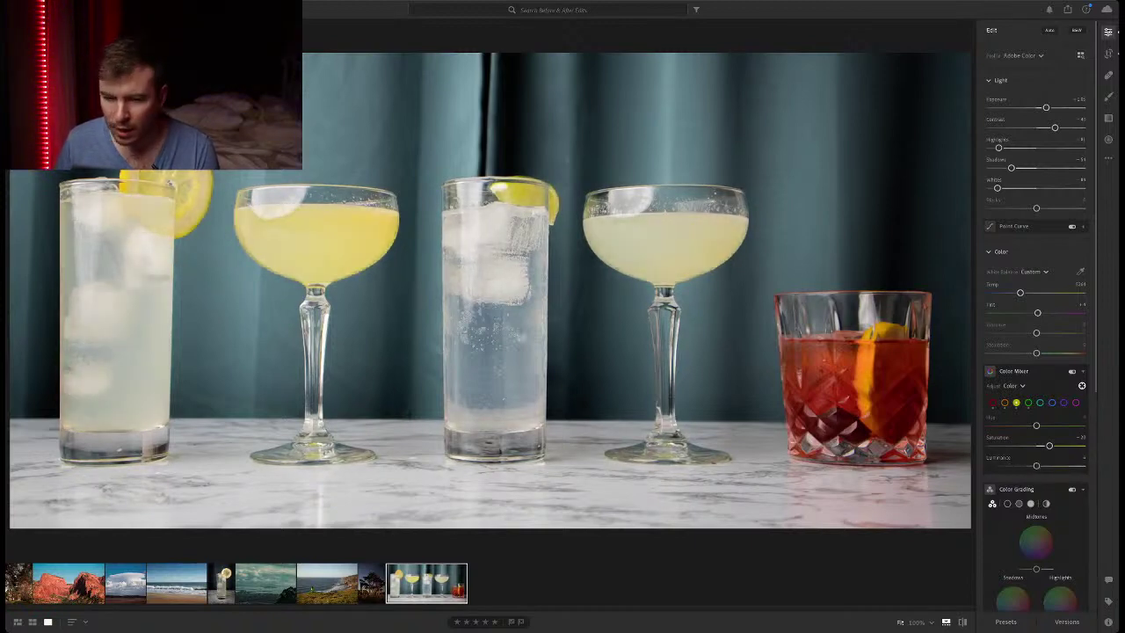
Raise the photo's Texture to about +25, Clarity to +7 and Dehaze to about +17.
scroll(1036, 351, "down", 3)
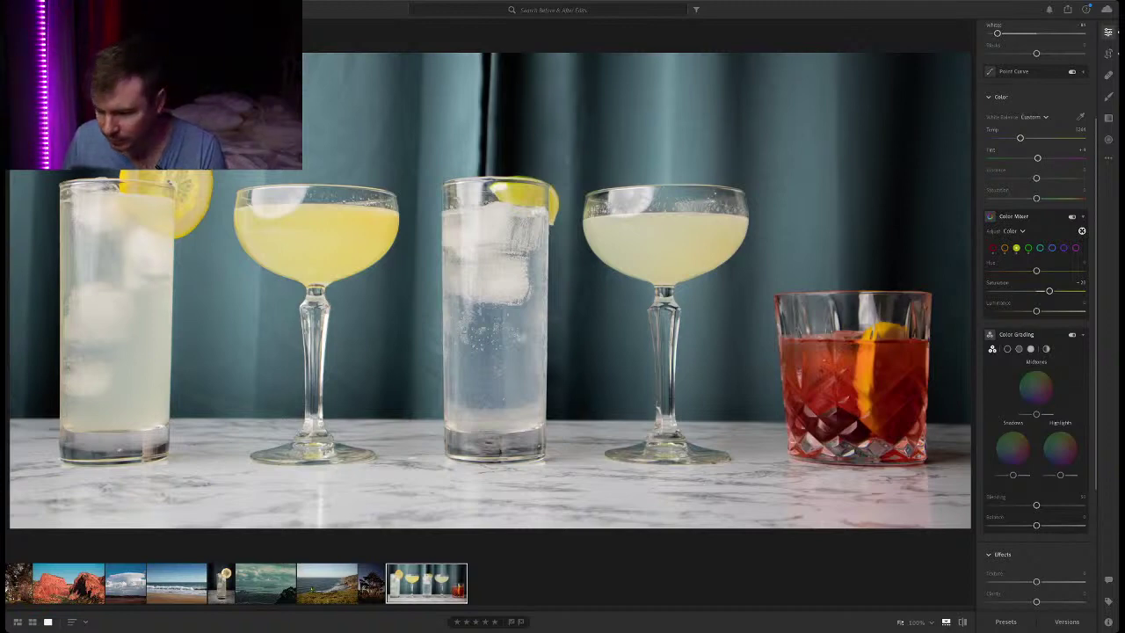
scroll(1037, 352, "down", 3)
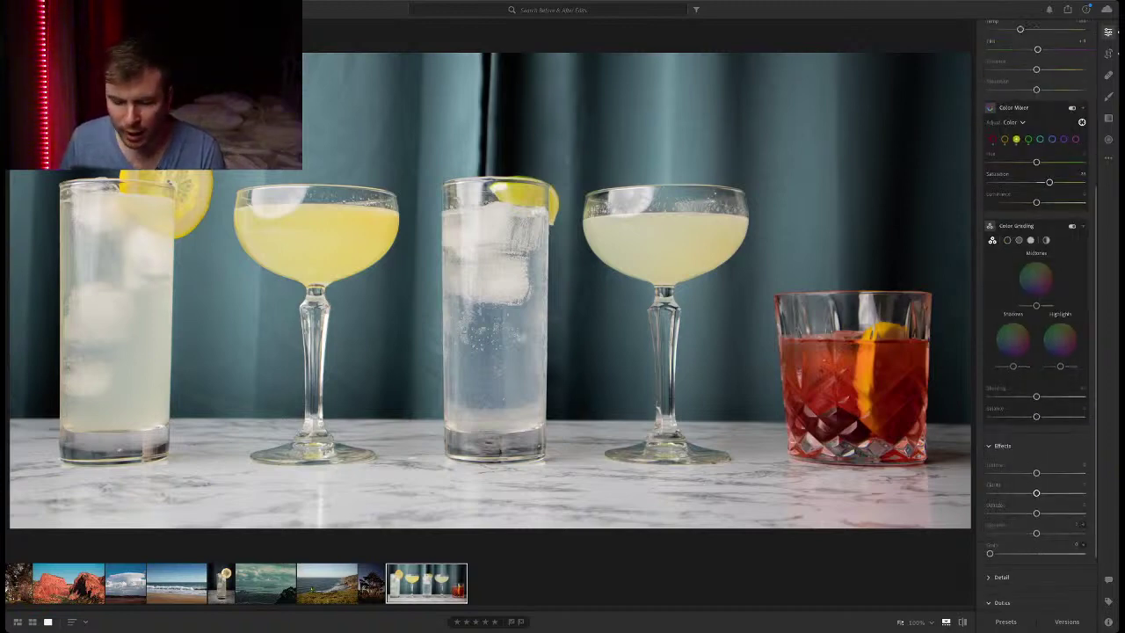
left_click_drag(1036, 473, 1047, 472)
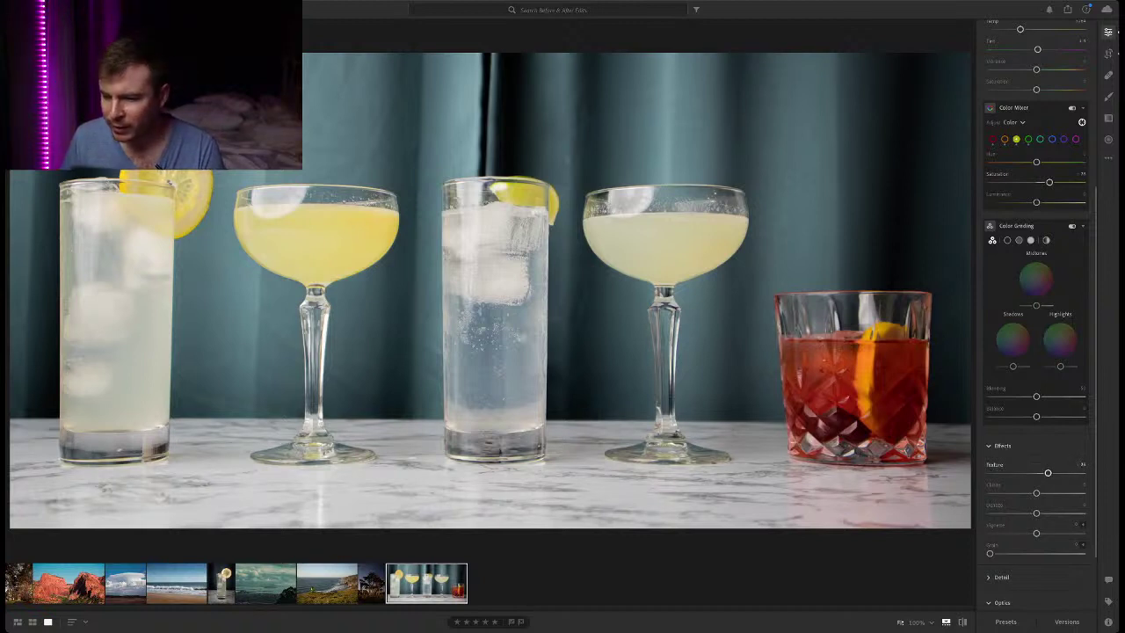
left_click_drag(1035, 493, 1040, 493)
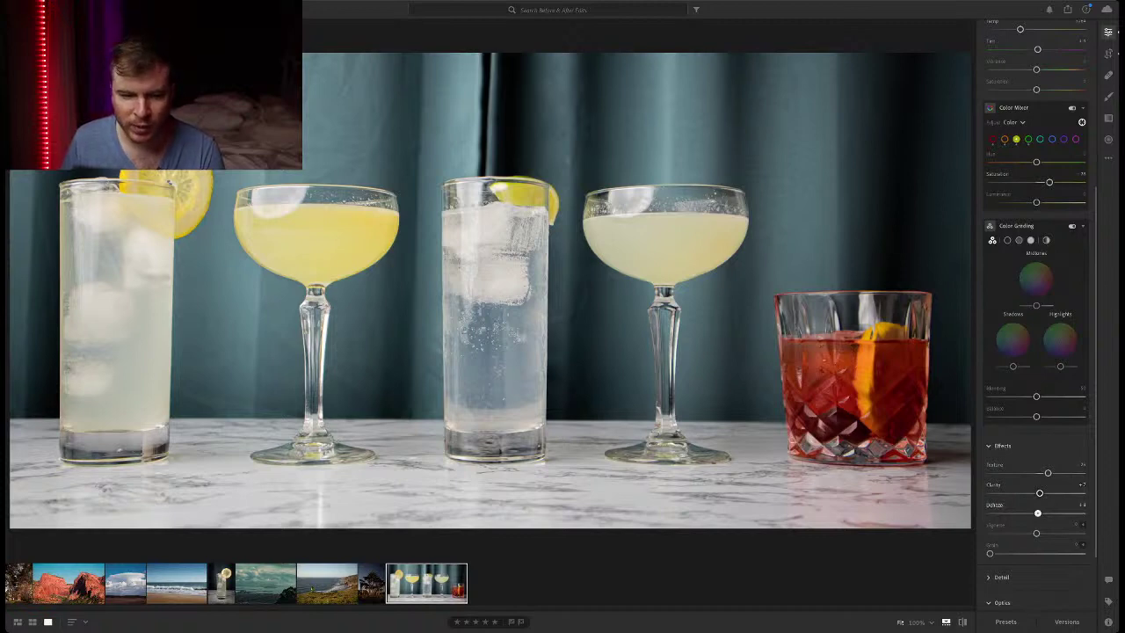
mouse_move(1036, 512)
left_mouse_down()
mouse_move(1058, 513)
mouse_move(1043, 512)
left_mouse_up()
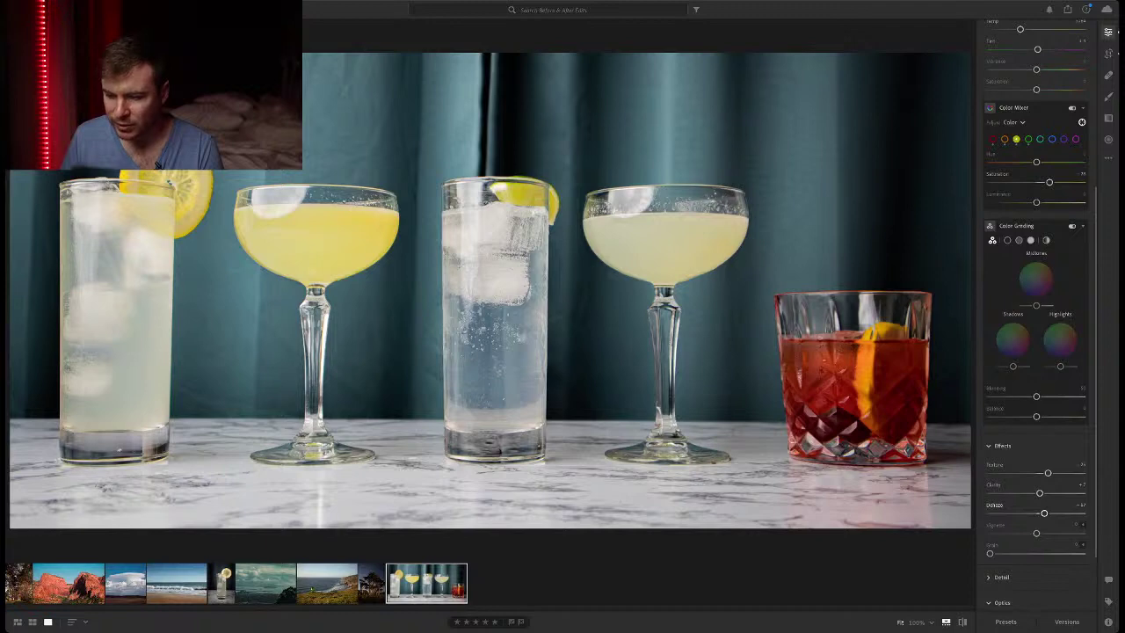
Add film grain to the photo with an amount of about 17.
scroll(1035, 352, "down", 3)
mouse_move(990, 469)
left_mouse_down()
mouse_move(1015, 469)
mouse_move(1004, 469)
left_mouse_up()
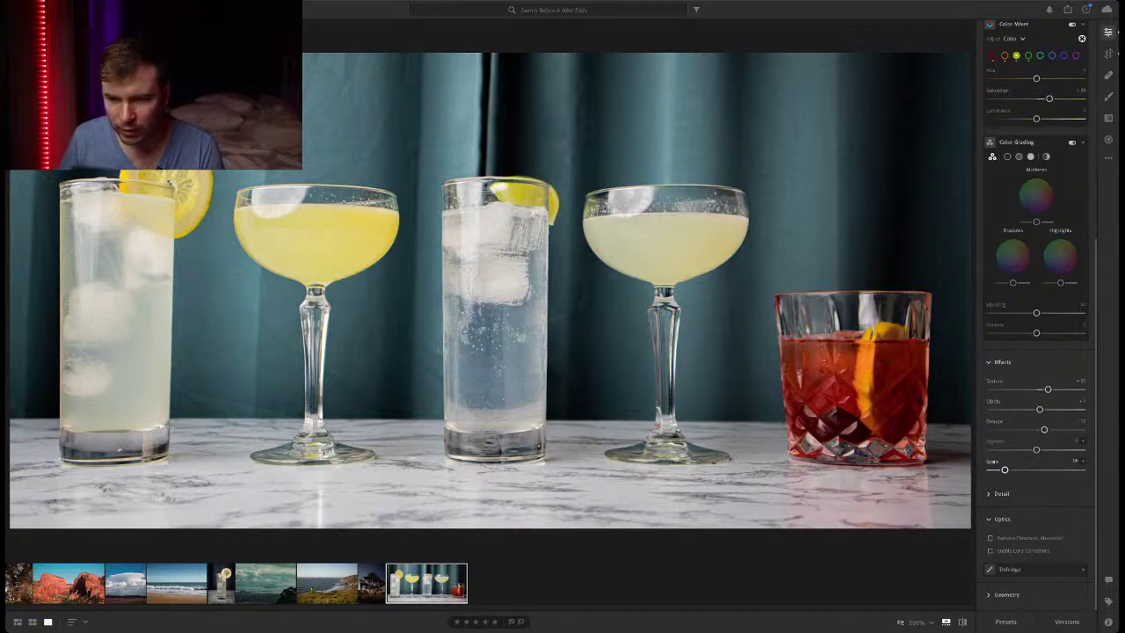
left_click_drag(1005, 469, 1006, 469)
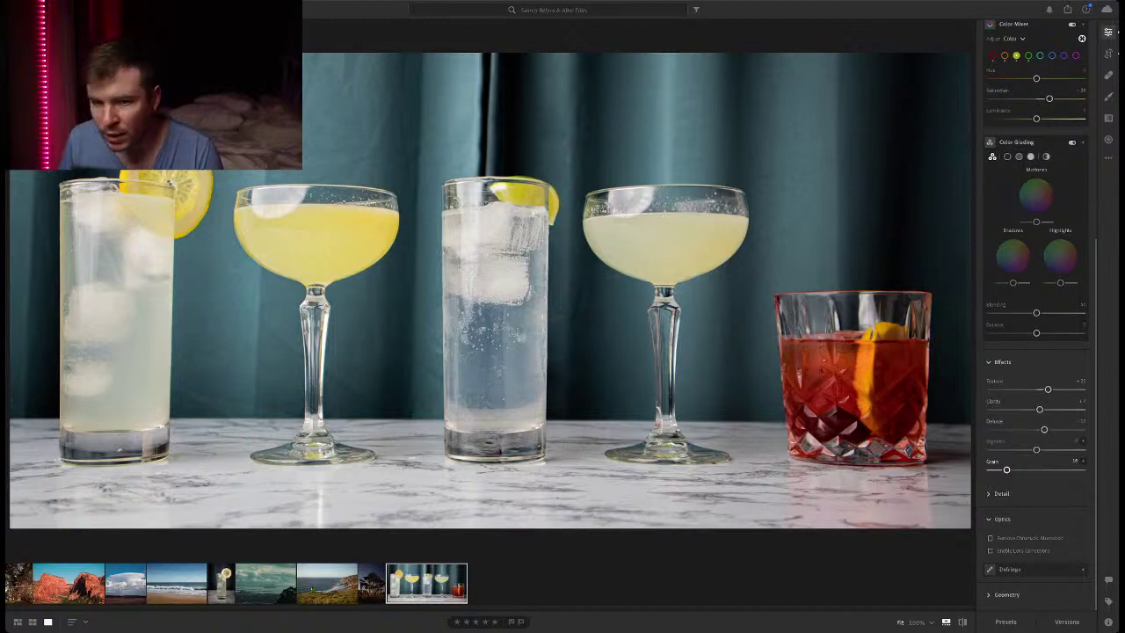
Brush a local adjustment onto the red cocktail with a smaller brush, slightly raised Exposure and Shadows at about +35.
scroll(1037, 308, "up", 3)
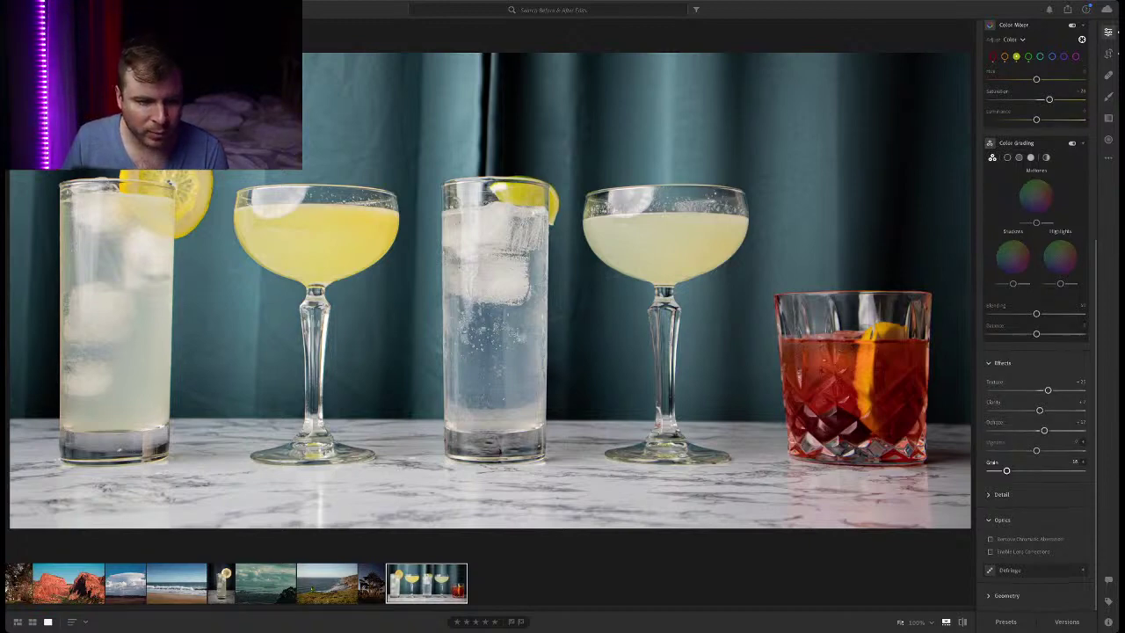
scroll(1036, 317, "up", 6)
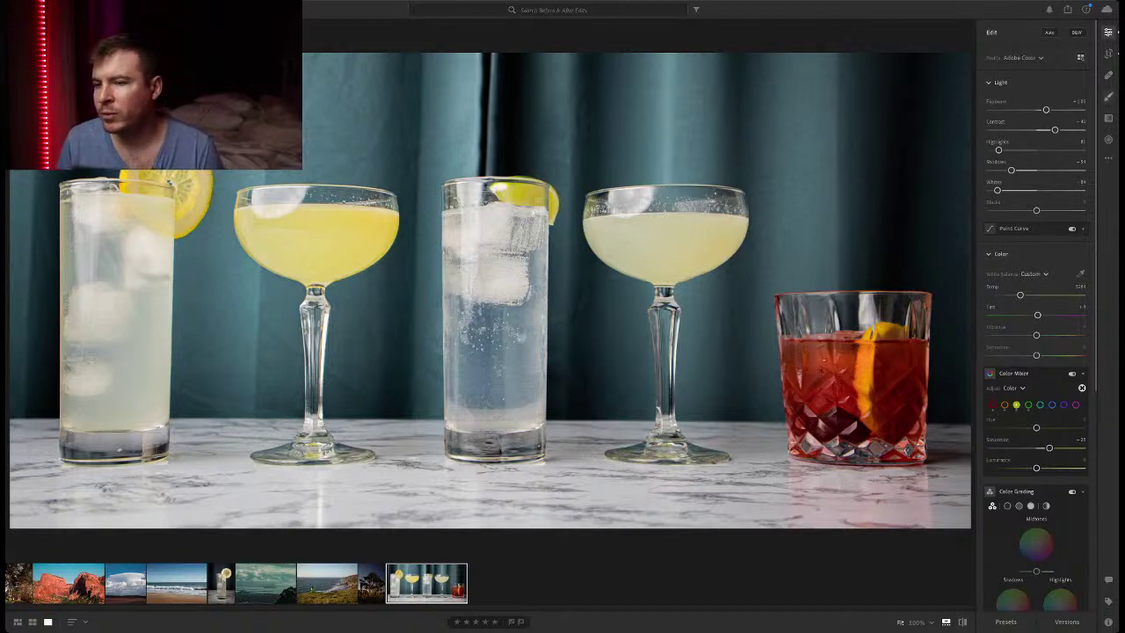
left_click(1108, 97)
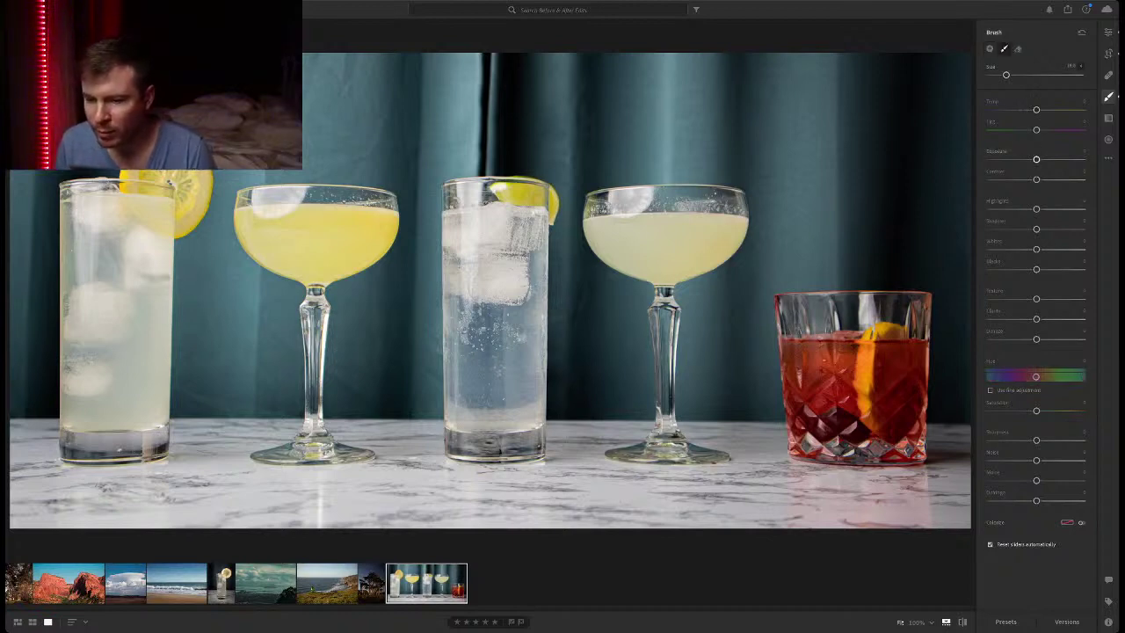
left_click_drag(1036, 159, 1039, 159)
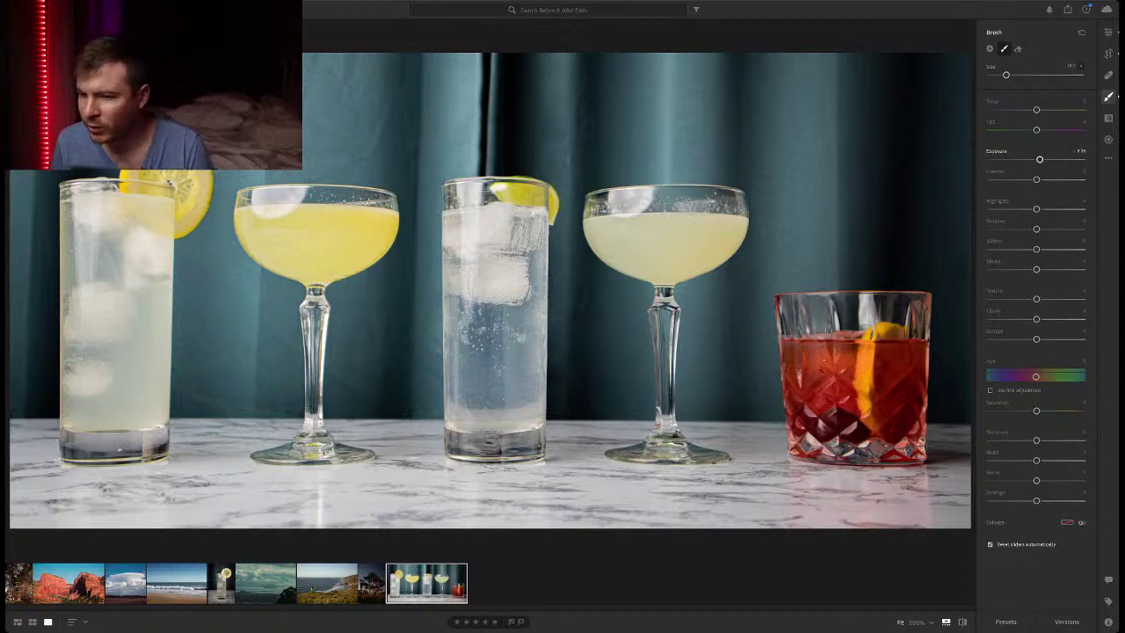
left_click_drag(1036, 228, 1053, 228)
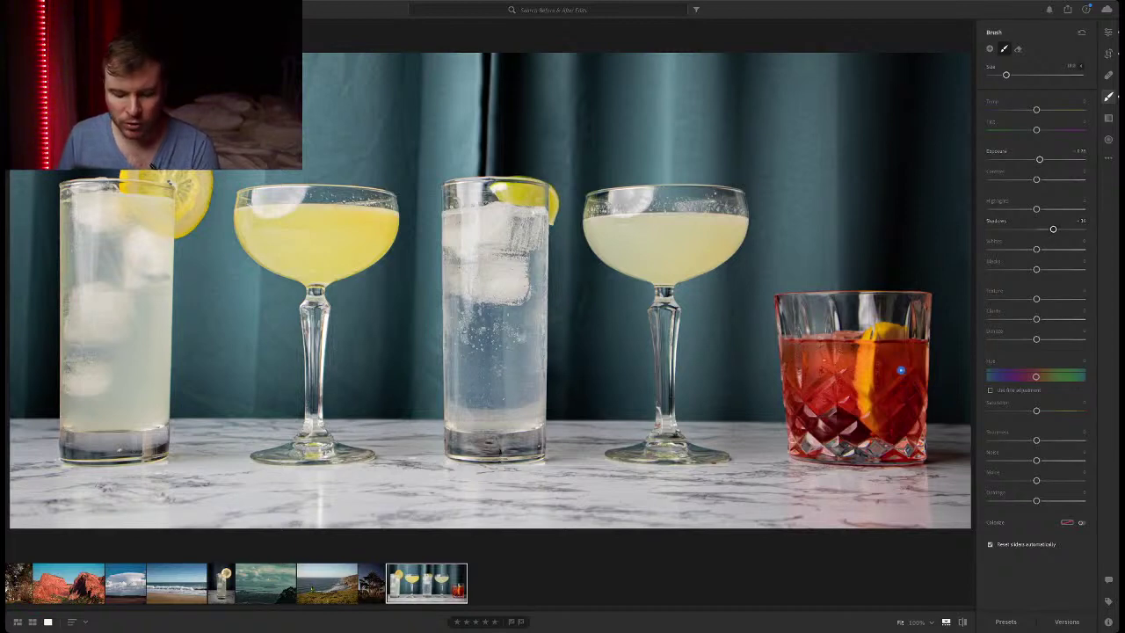
key("bracketleft")
key("bracketleft")
key("bracketleft")
key("bracketleft")
key("bracketleft")
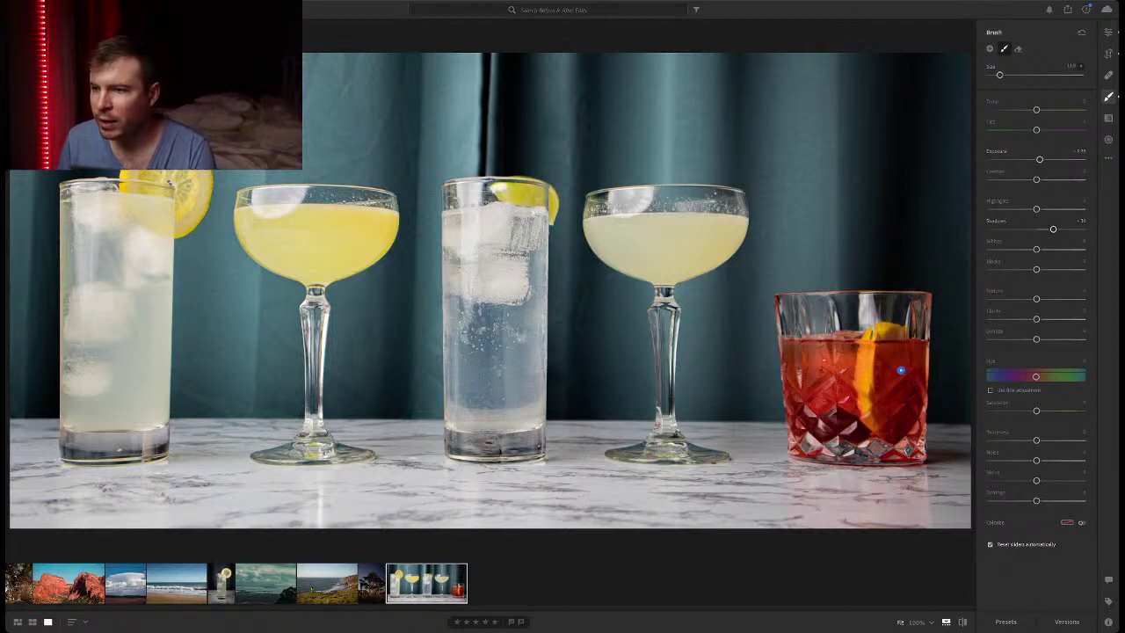
left_click(901, 370)
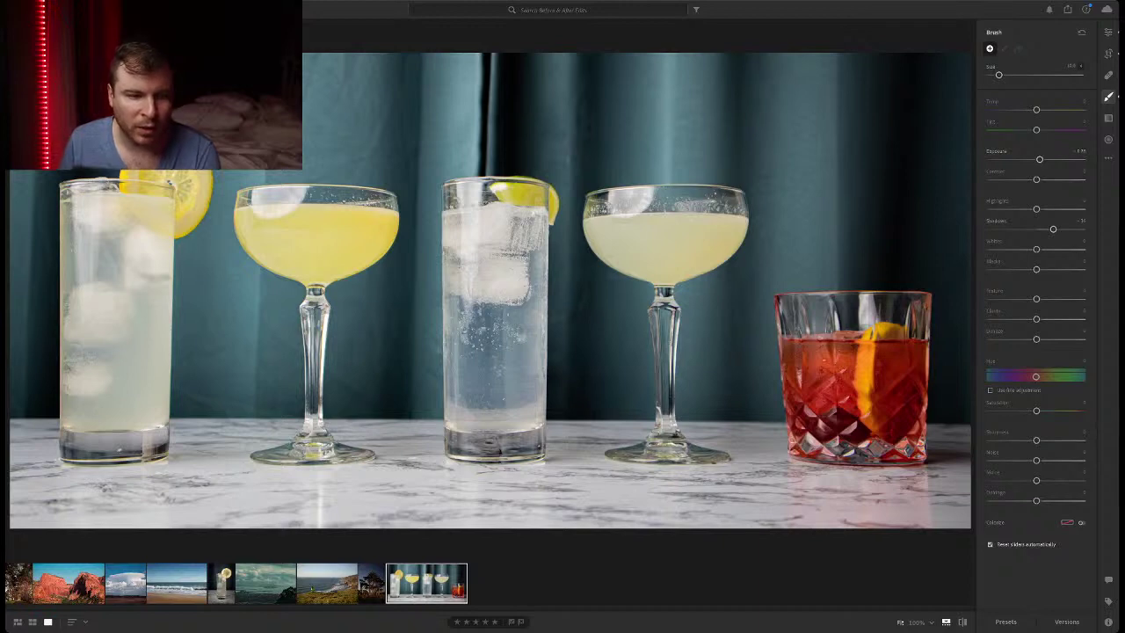
left_click(900, 370)
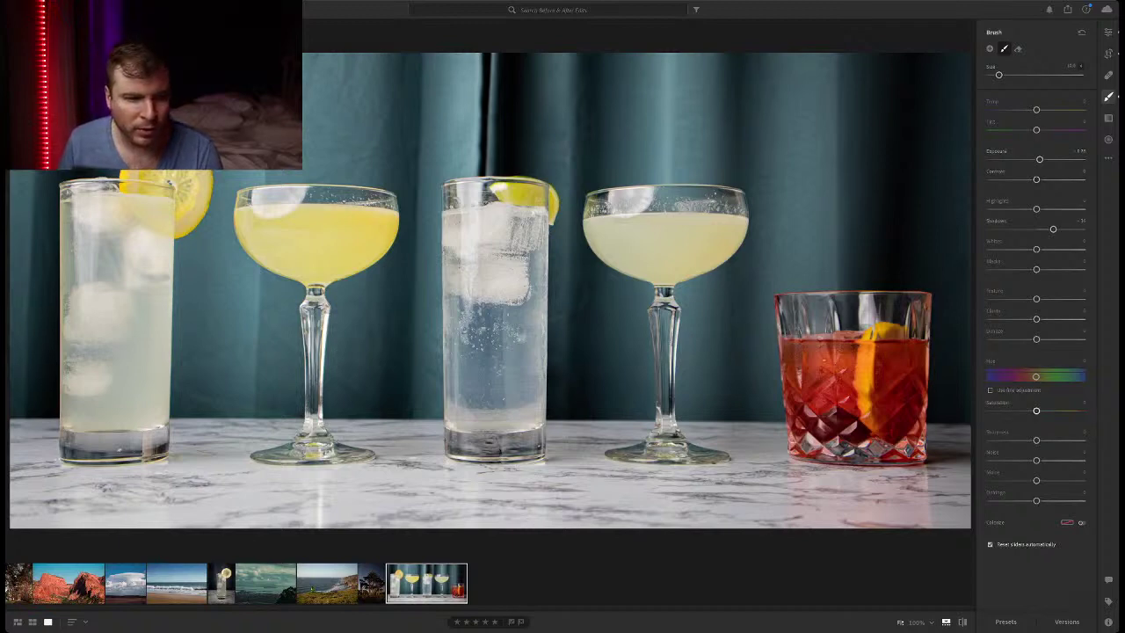
Lower the red cocktail's brush adjustment to a Saturation of about -74 and a Contrast of about -50, and close the editing controls.
left_click_drag(1035, 410, 1000, 411)
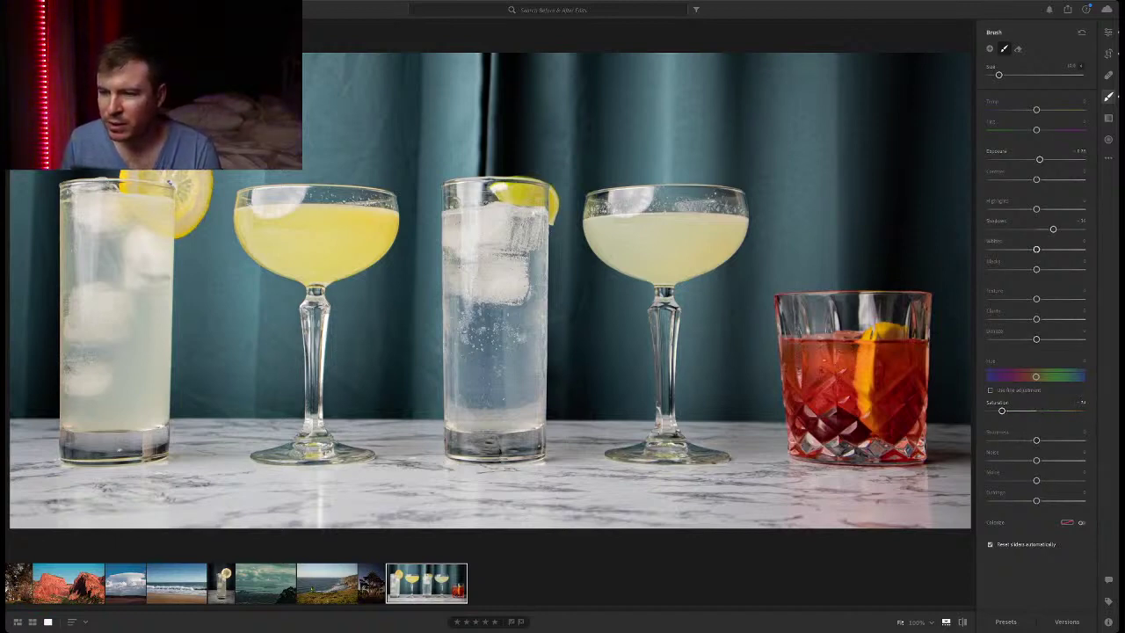
mouse_move(1036, 179)
left_mouse_down()
mouse_move(999, 179)
mouse_move(1083, 179)
mouse_move(1012, 180)
left_mouse_up()
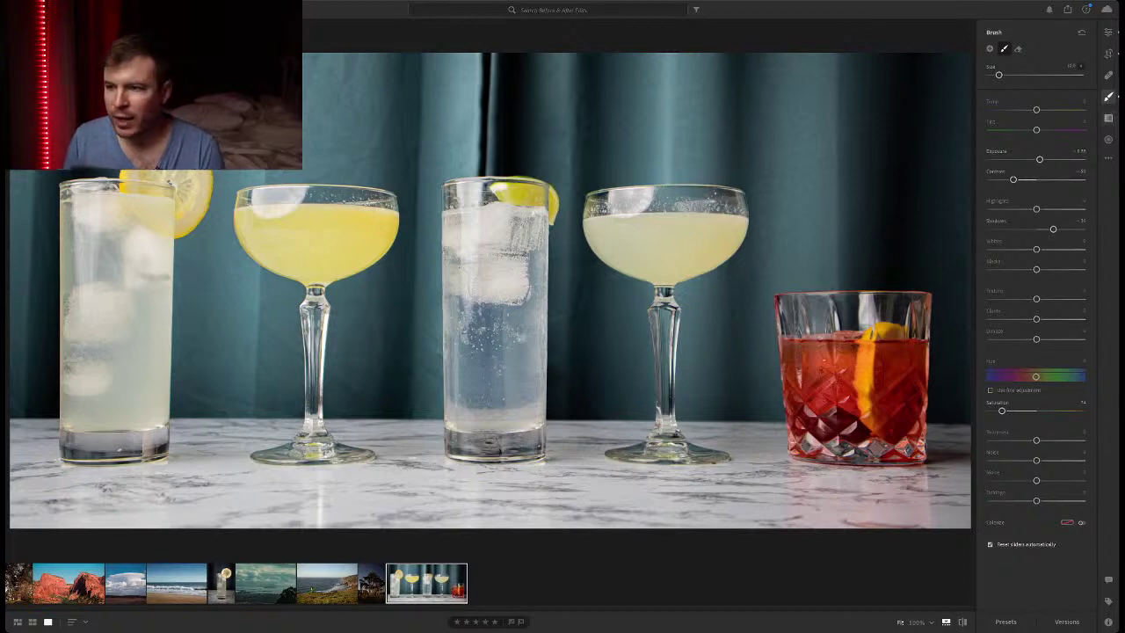
left_click(1108, 32)
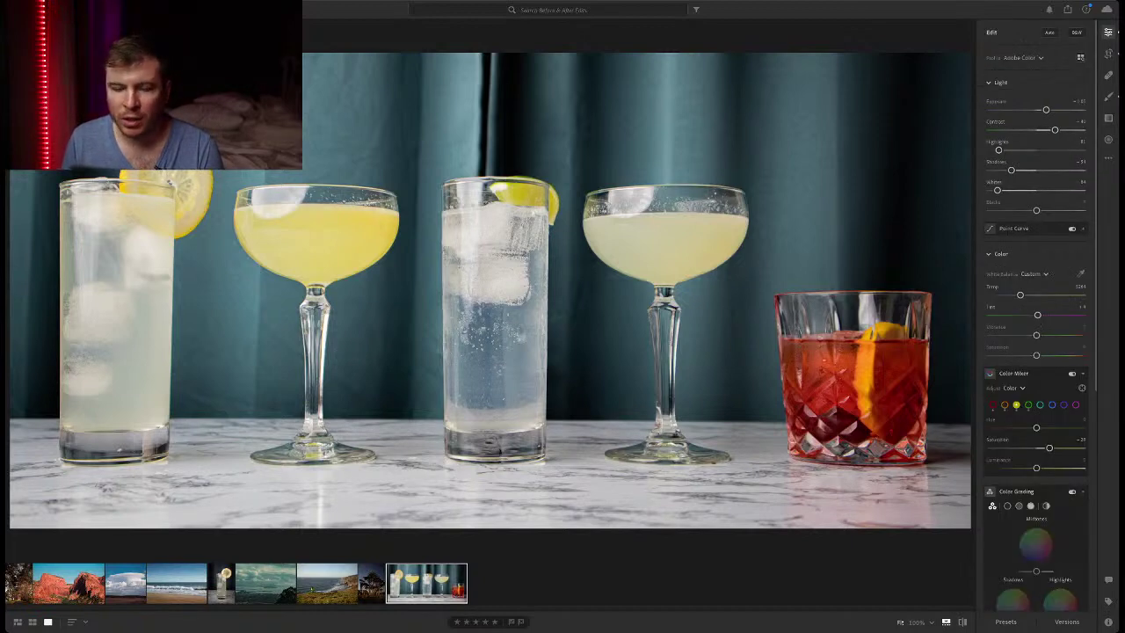
left_click(1108, 32)
left_click(1109, 31)
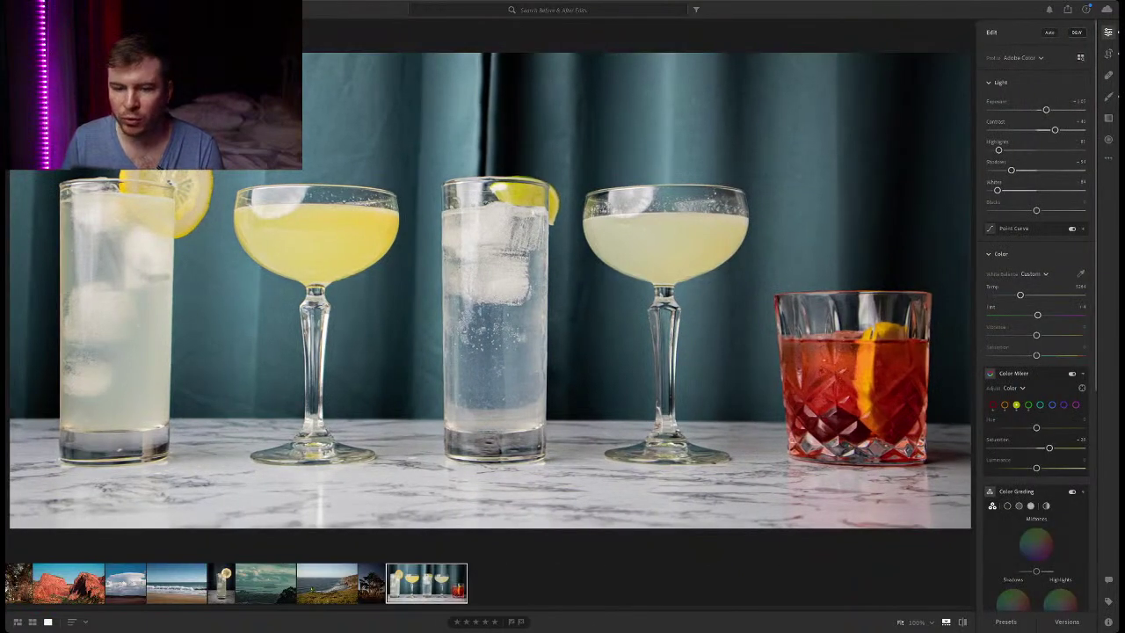
left_click(1109, 31)
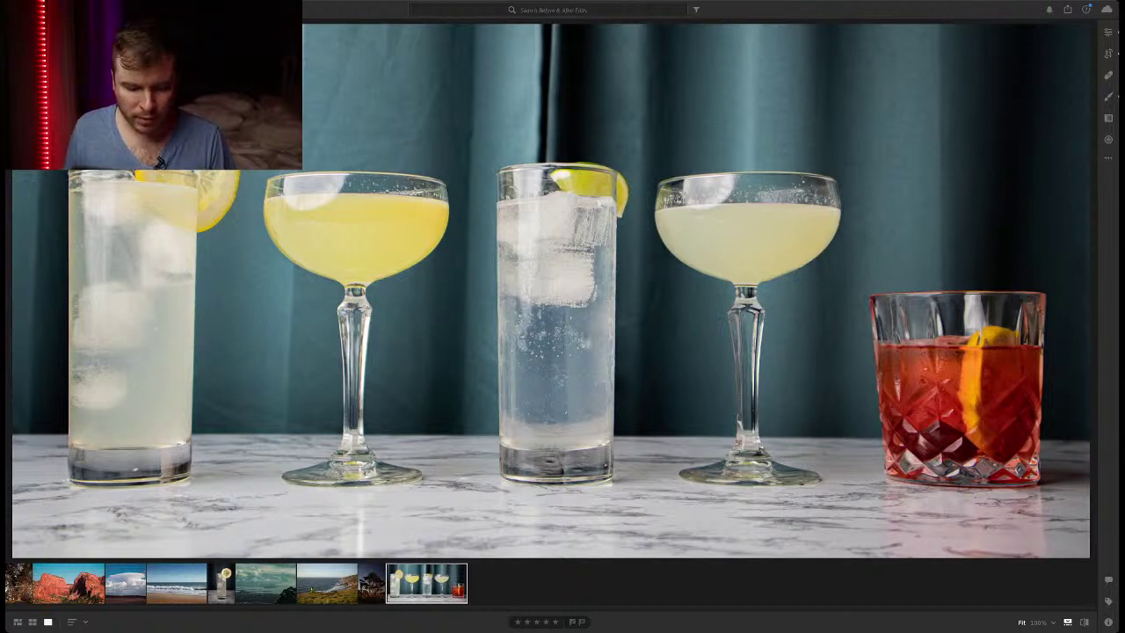
Open the coastline photo with the person seated on the grassy cliff for cropping and straighten it automatically.
left_click(327, 583)
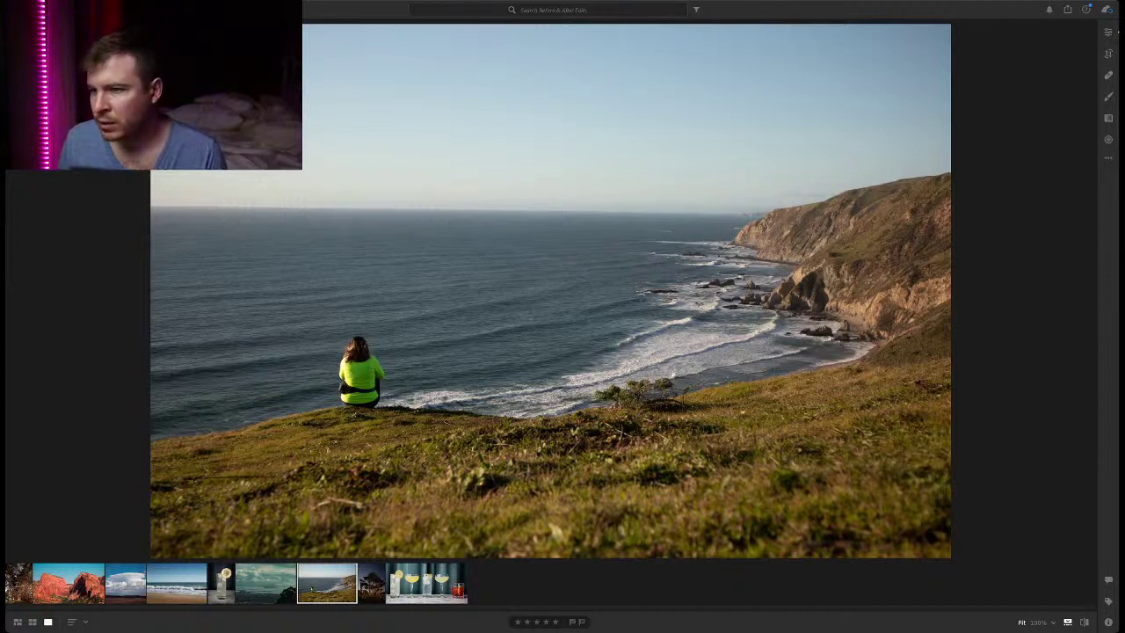
left_click(1108, 31)
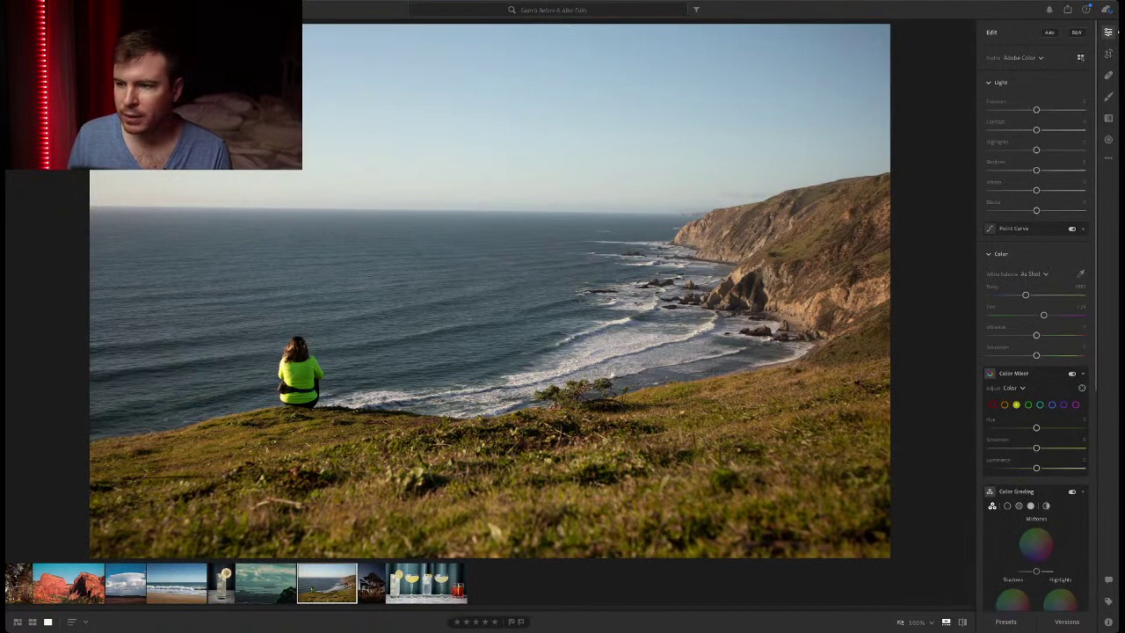
left_click(1107, 53)
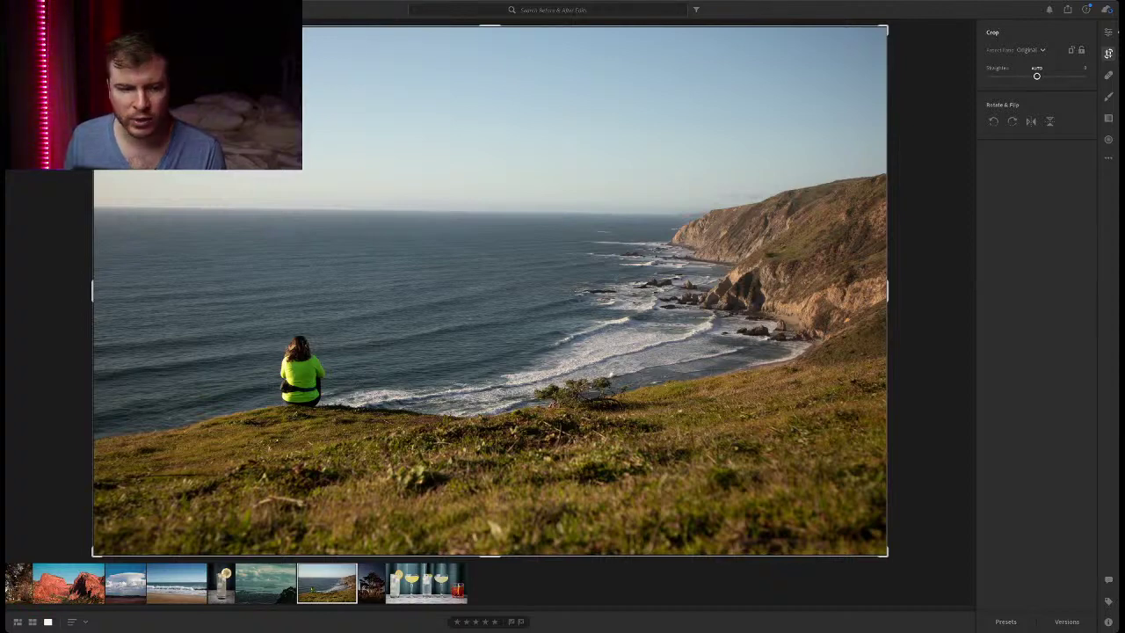
key("shift+a")
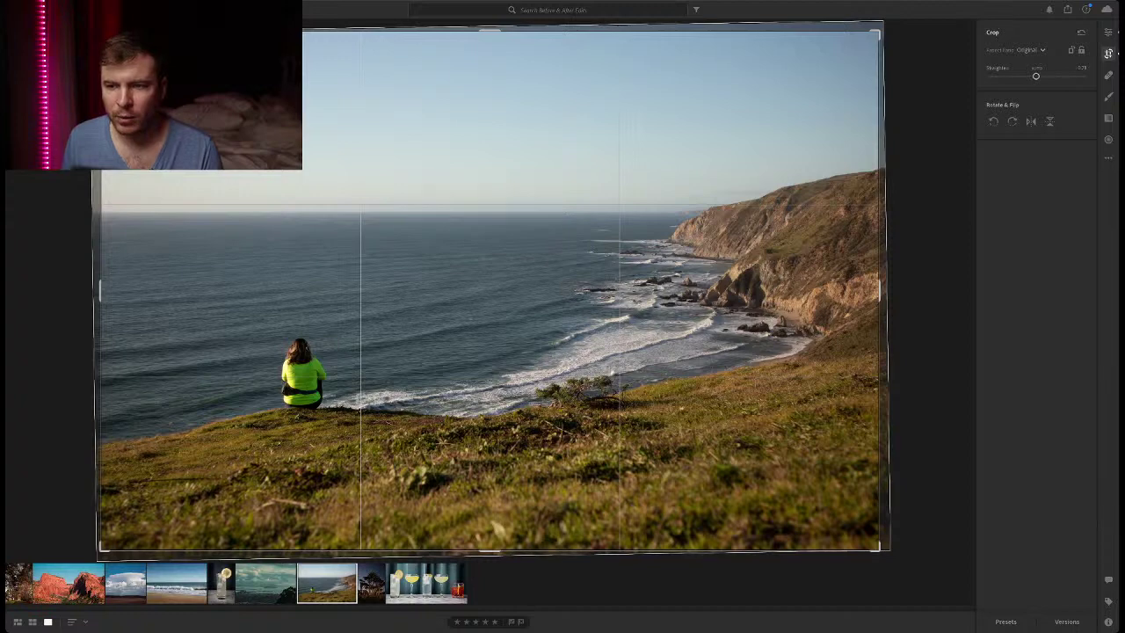
Crop the coastline photo tighter, cutting away mainly part of the cliff side and a strip of sky.
left_click_drag(879, 32, 855, 41)
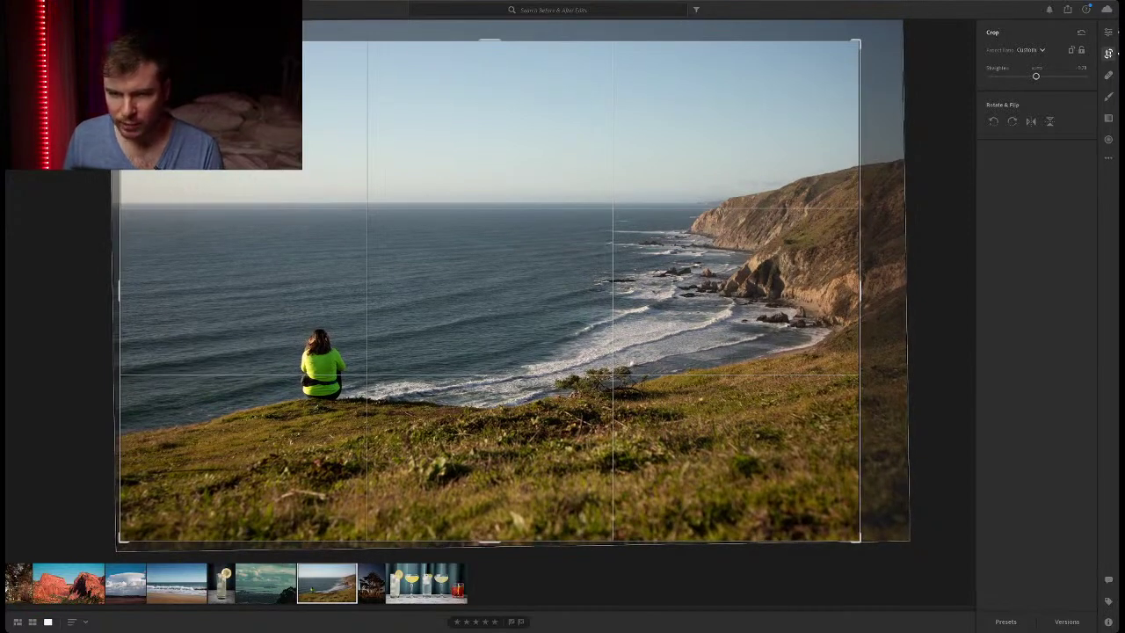
left_click_drag(856, 41, 856, 41)
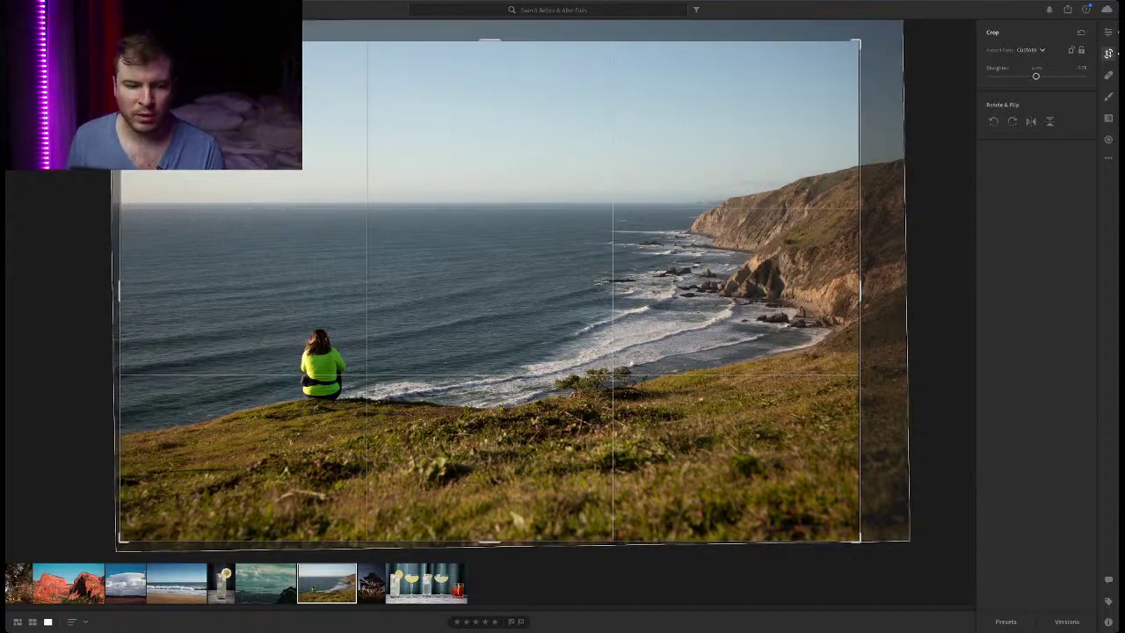
left_click(1116, 53)
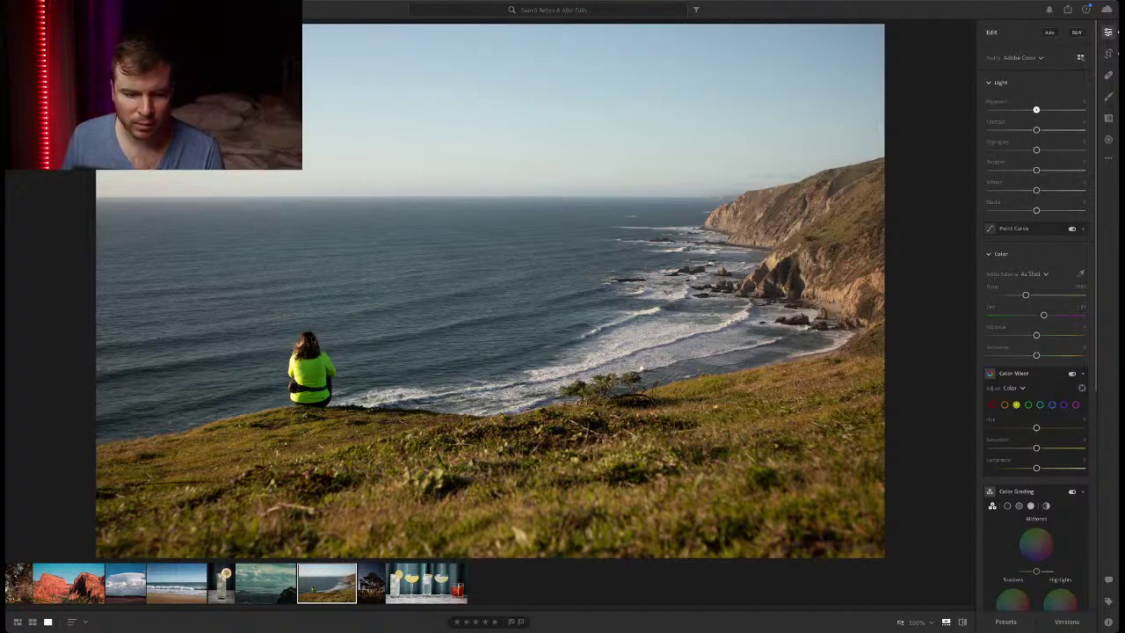
Raise the coastline photo's Exposure to about +1.1 and lower its Contrast to about -32.
mouse_move(1035, 109)
left_mouse_down()
mouse_move(1068, 108)
mouse_move(1044, 109)
left_mouse_up()
key("alt")
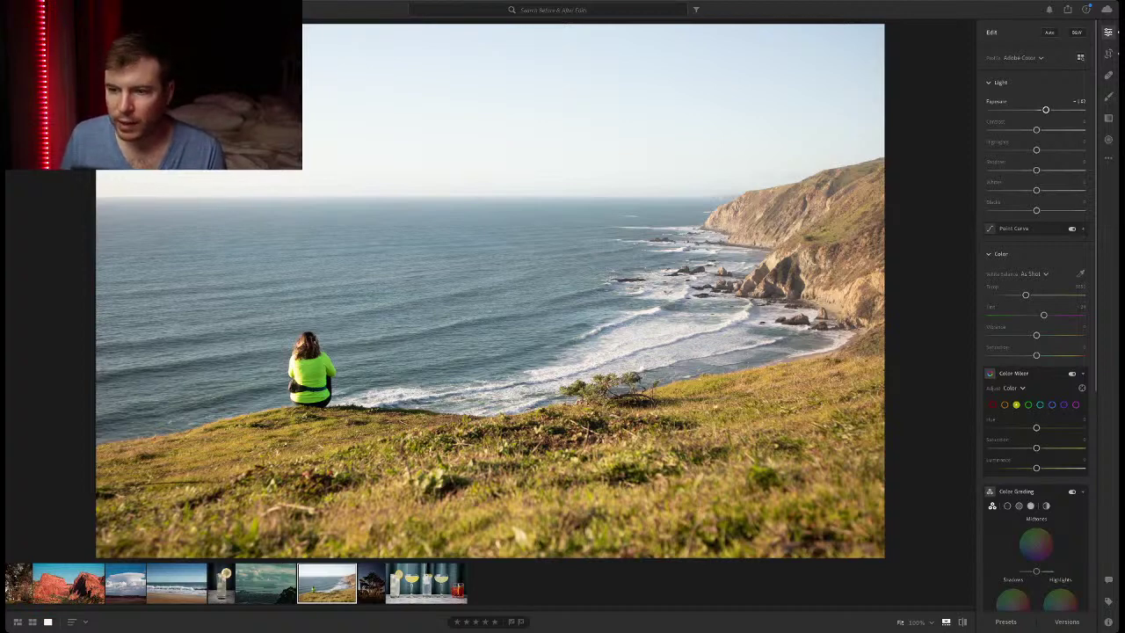
key("alt")
mouse_move(1044, 109)
left_mouse_down()
mouse_move(1014, 109)
mouse_move(1064, 109)
mouse_move(1046, 108)
left_mouse_up()
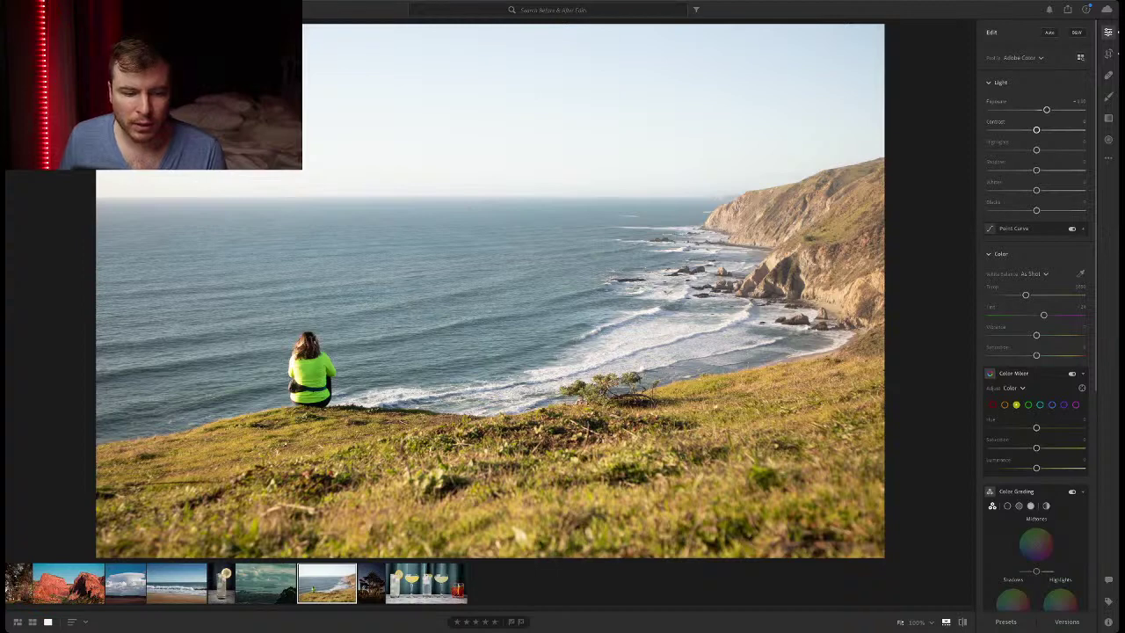
mouse_move(1035, 129)
left_mouse_down()
mouse_move(1002, 129)
mouse_move(1065, 129)
mouse_move(992, 129)
mouse_move(1033, 129)
mouse_move(1021, 129)
left_mouse_up()
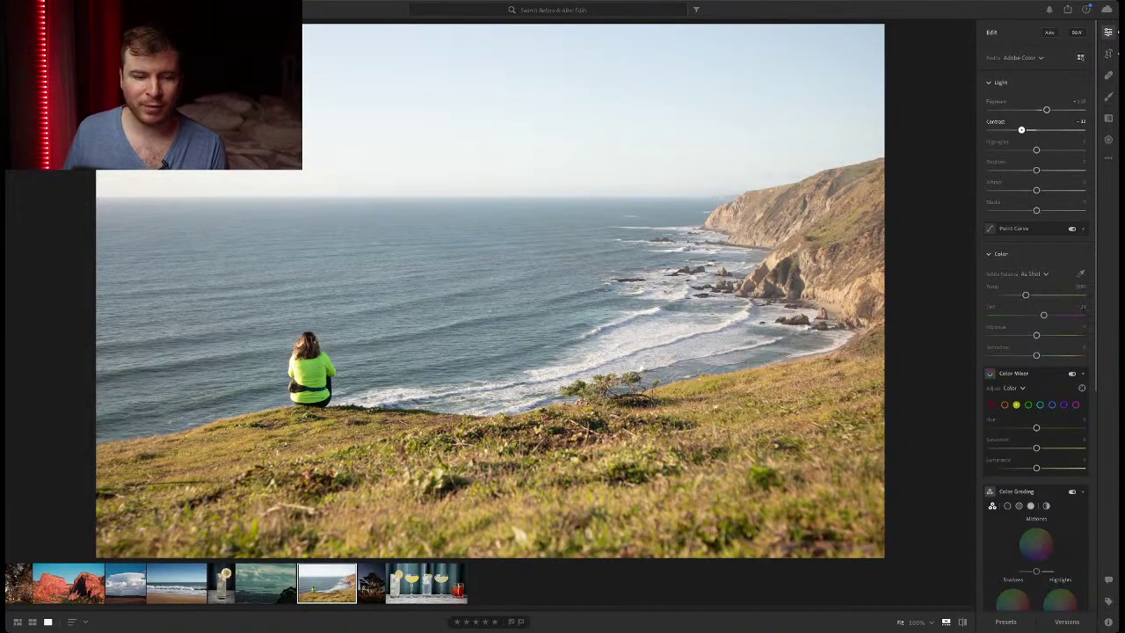
key("e")
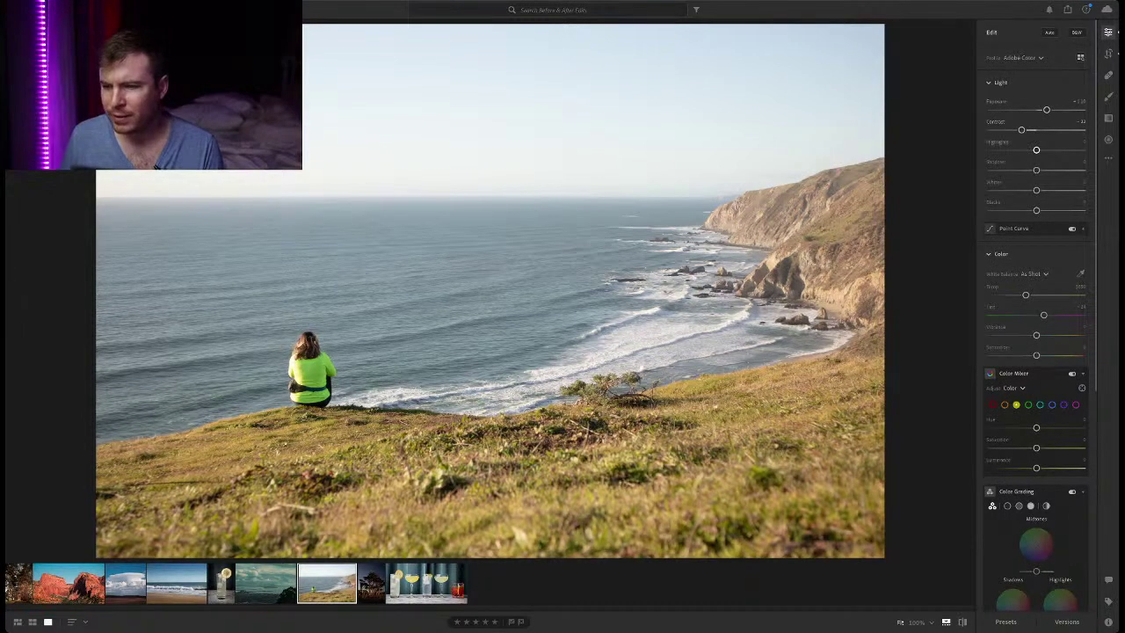
Try a Dehaze of about +43 on the coastline photo and reset it to its default.
scroll(1028, 299, "down", 8)
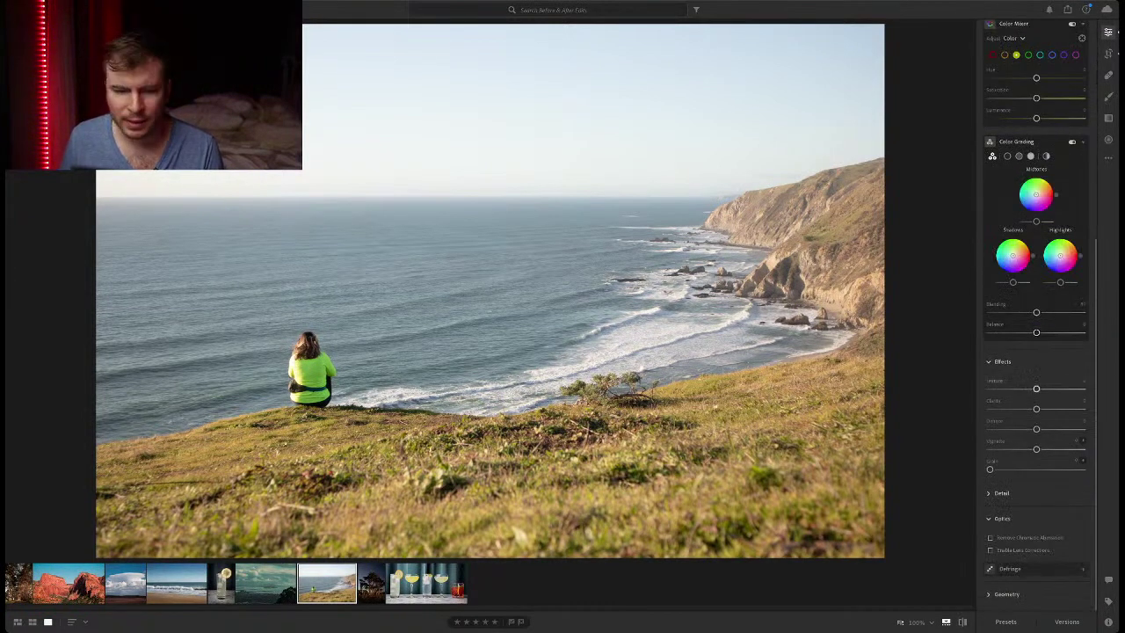
left_click_drag(1035, 429, 1055, 429)
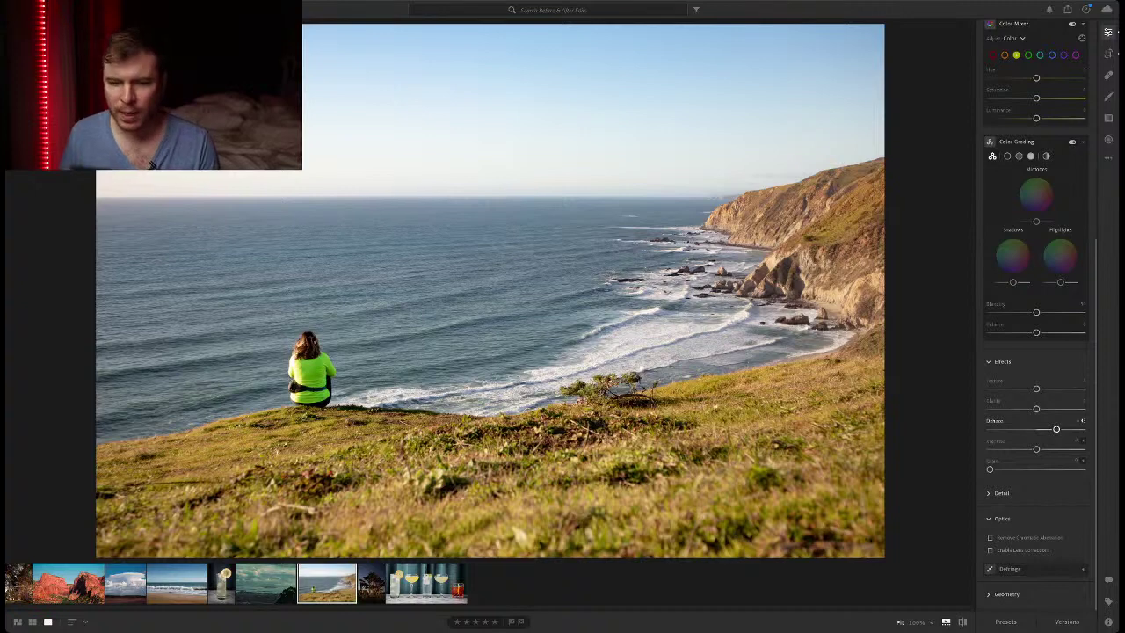
double_click(1055, 429)
Lower the coastline photo's Highlights to about -62, Shadows to about -17 and Whites to about -91.
scroll(1046, 428, "up", 8)
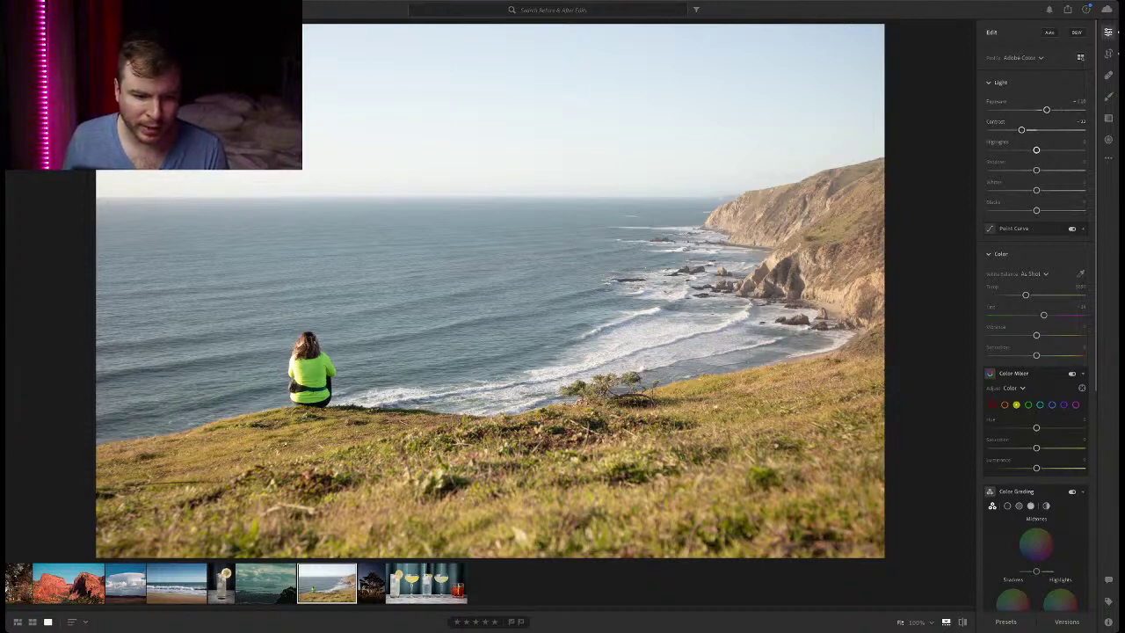
left_click_drag(1036, 151, 993, 190)
key("alt")
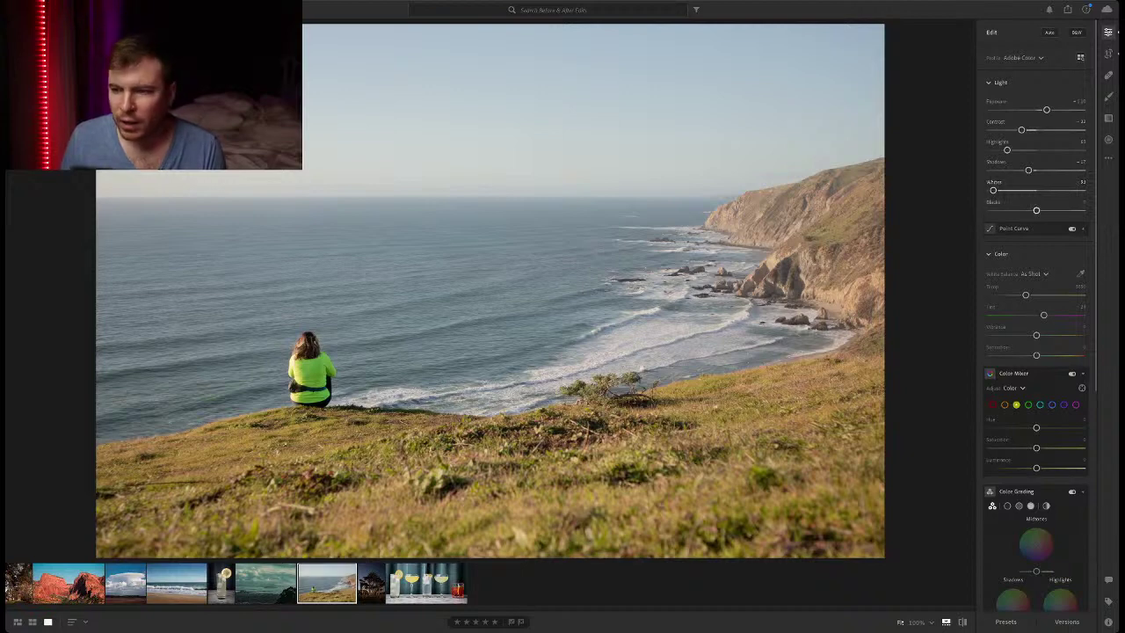
Adjust the coastline photo's Blacks, ending at about +35 to lift the darkest tones.
mouse_move(1036, 210)
left_mouse_down()
mouse_move(1021, 210)
mouse_move(1048, 210)
mouse_move(1015, 210)
mouse_move(1025, 210)
left_mouse_up()
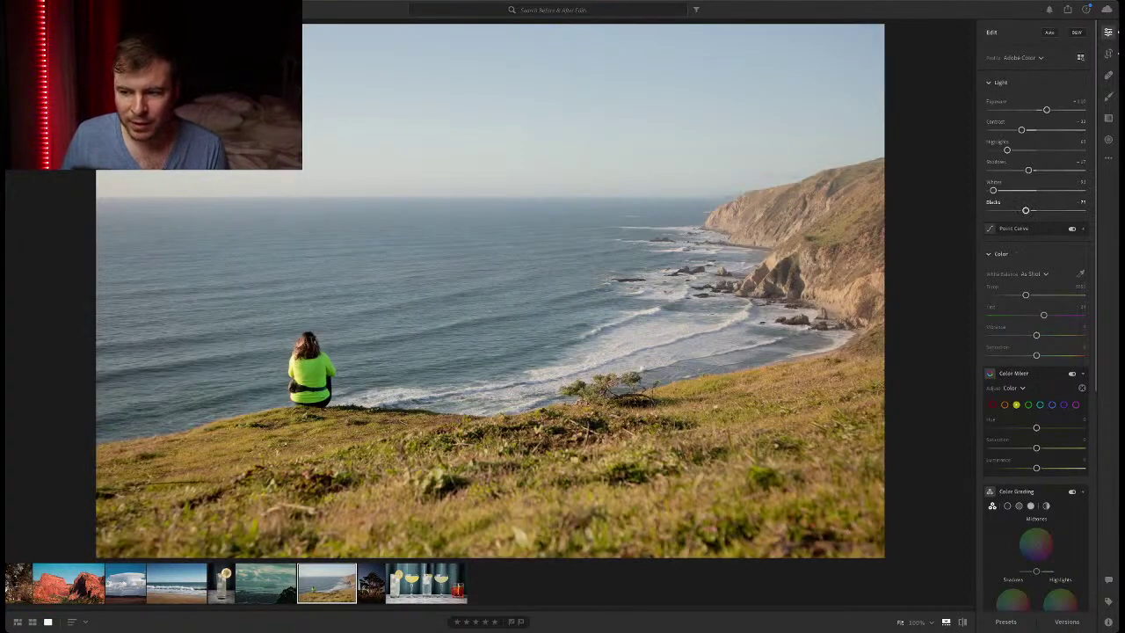
key("alt")
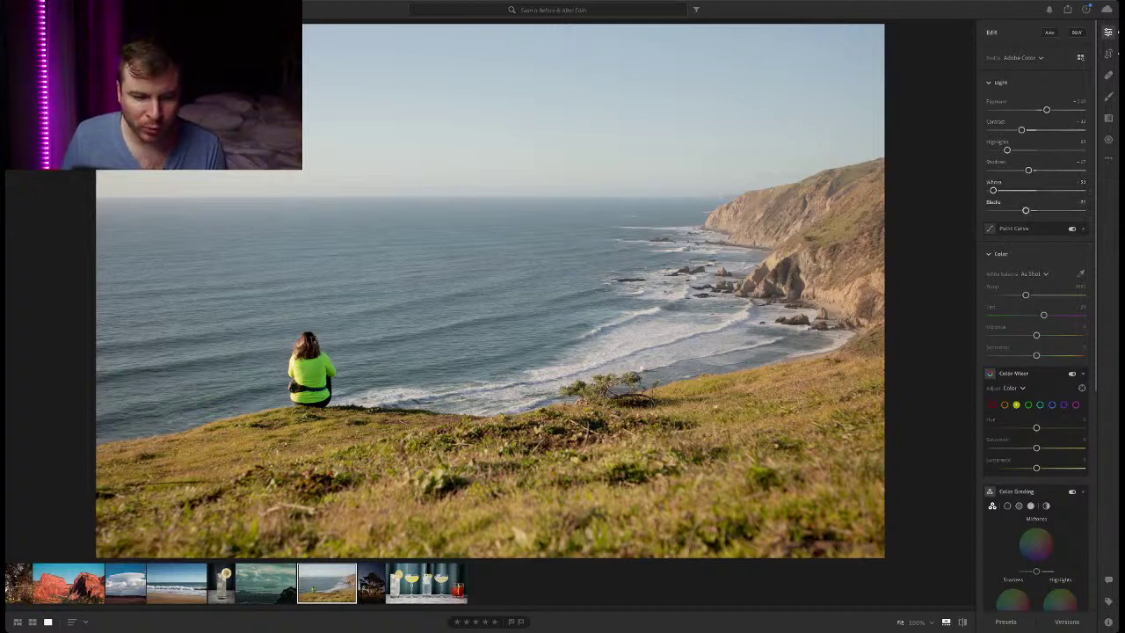
mouse_move(1024, 210)
left_mouse_down()
mouse_move(1083, 210)
mouse_move(1026, 210)
left_mouse_up()
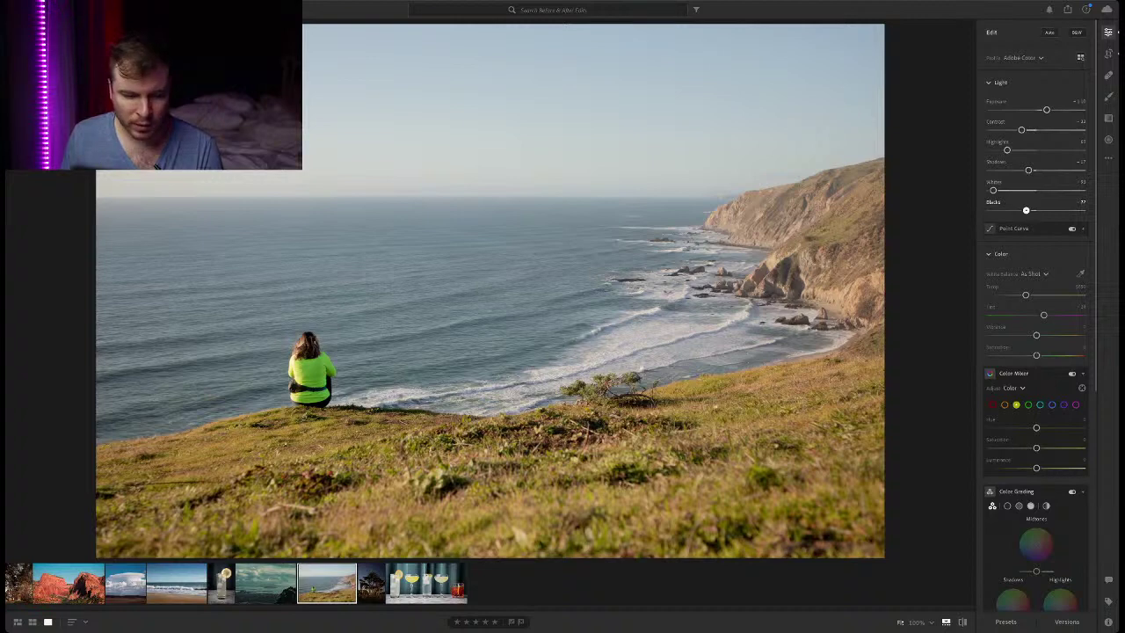
left_click_drag(1025, 210, 1052, 210)
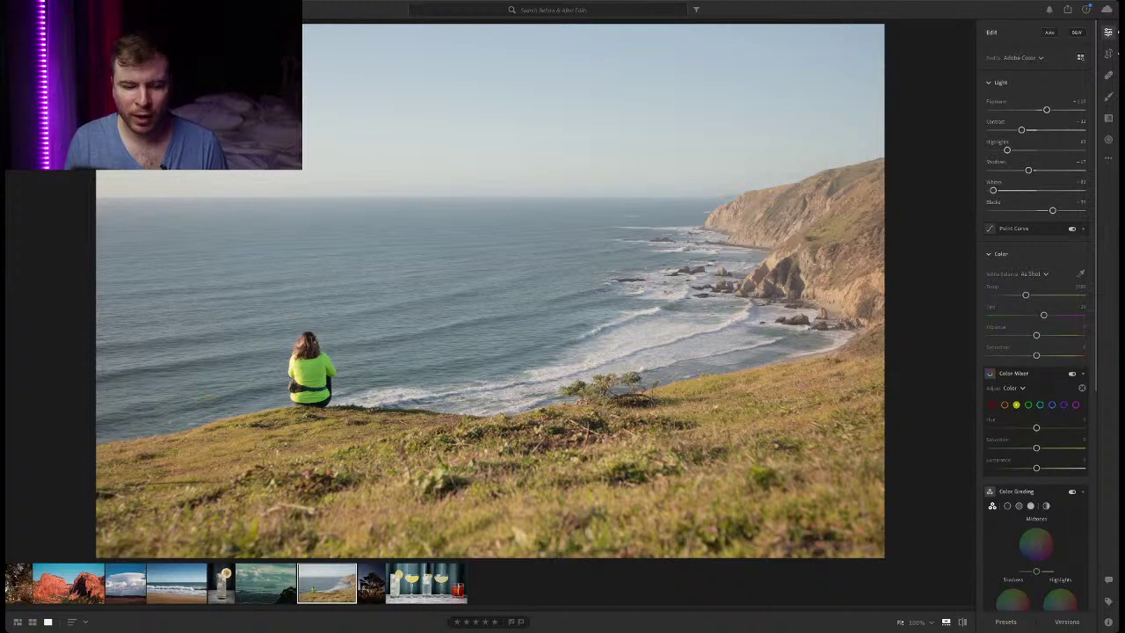
Compare the coastline edit with the original and warm its white balance temperature to about 7500.
key("backslash")
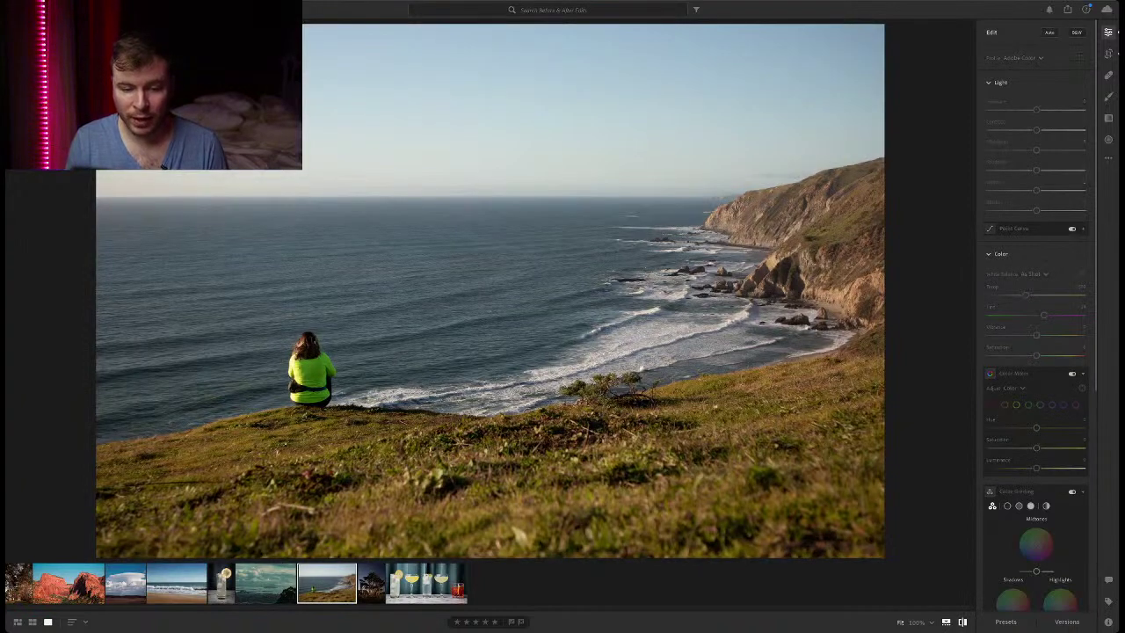
key("backslash")
key("backslash")
key("backslash")
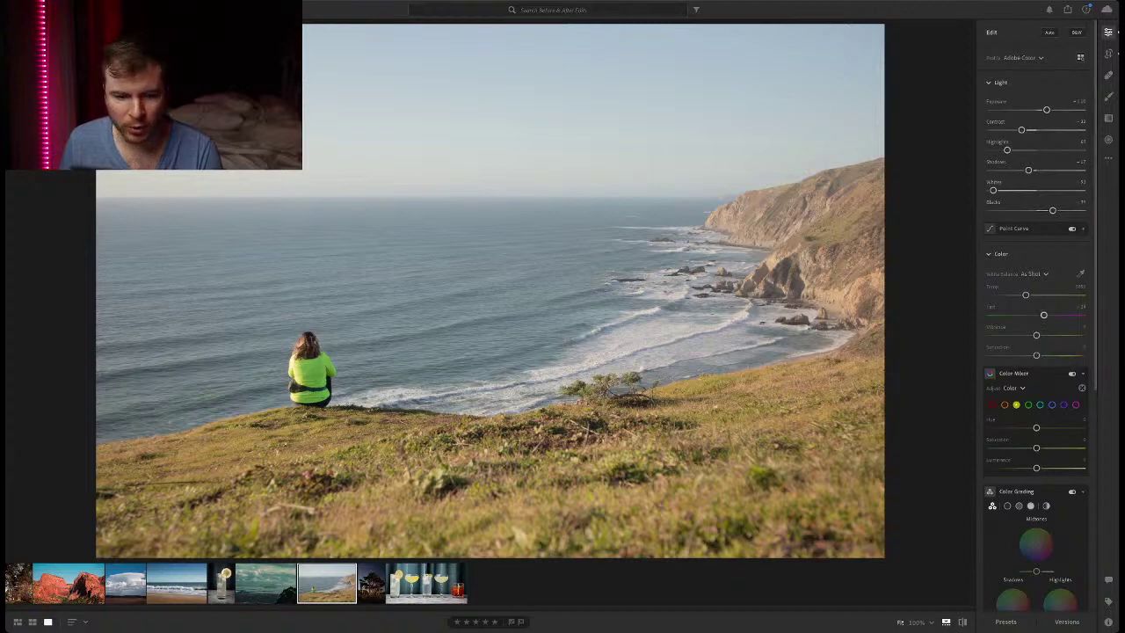
left_click_drag(1024, 294, 1036, 295)
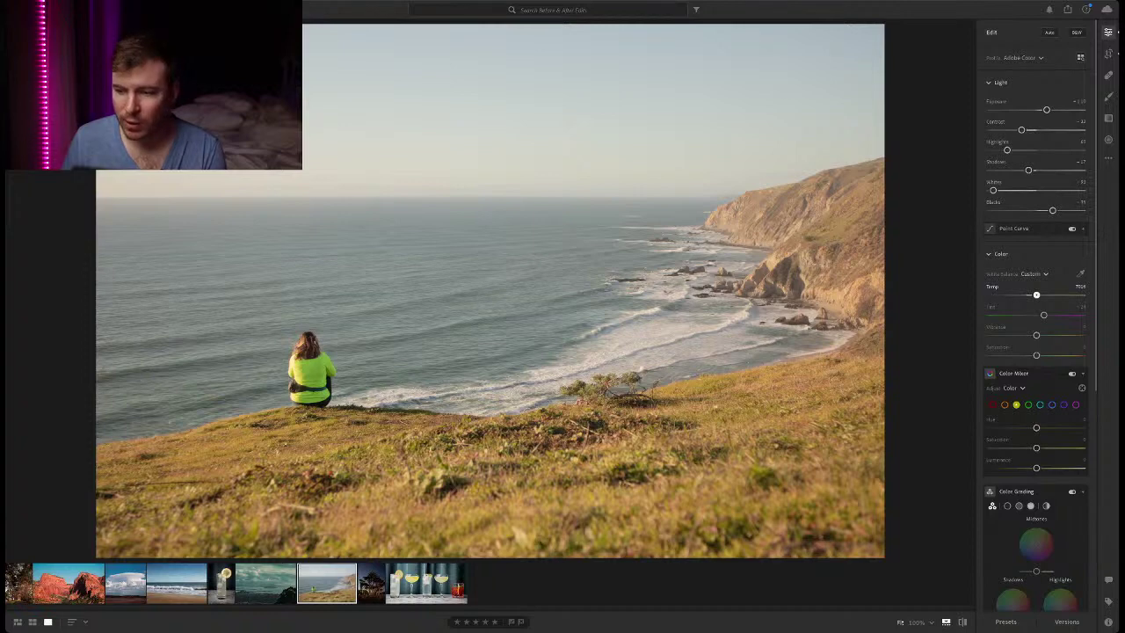
Cool the coastline photo's white balance temperature slightly and lower its Tint to about +7.
mouse_move(1036, 295)
left_mouse_down()
mouse_move(1019, 296)
mouse_move(1035, 295)
left_mouse_up()
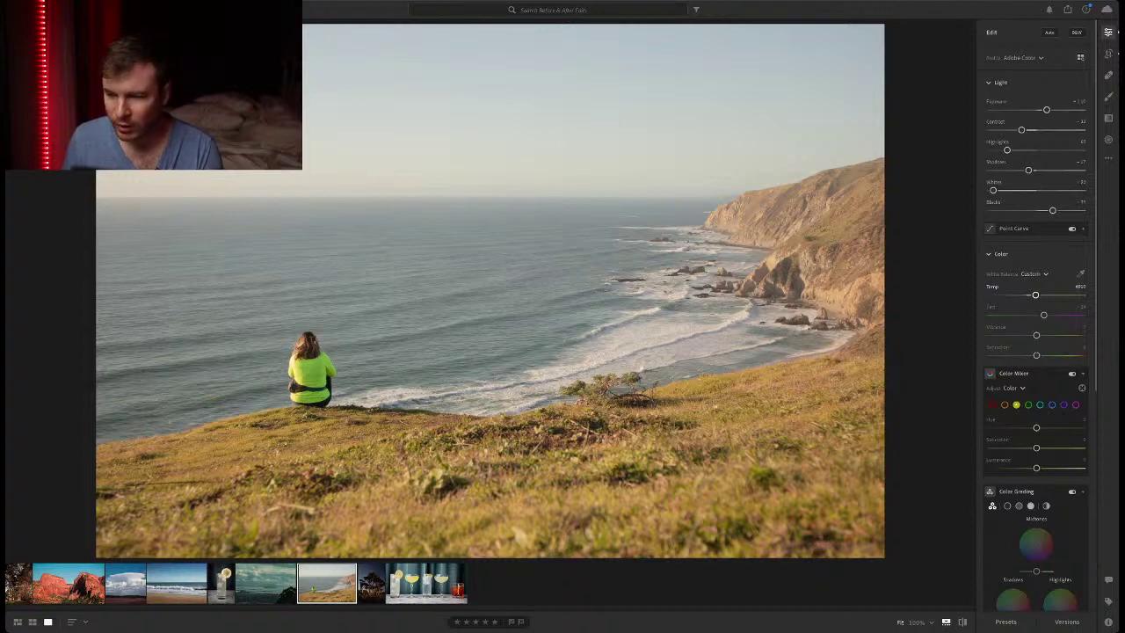
mouse_move(1043, 314)
left_mouse_down()
mouse_move(1006, 314)
mouse_move(1050, 315)
mouse_move(1018, 314)
mouse_move(1037, 315)
left_mouse_up()
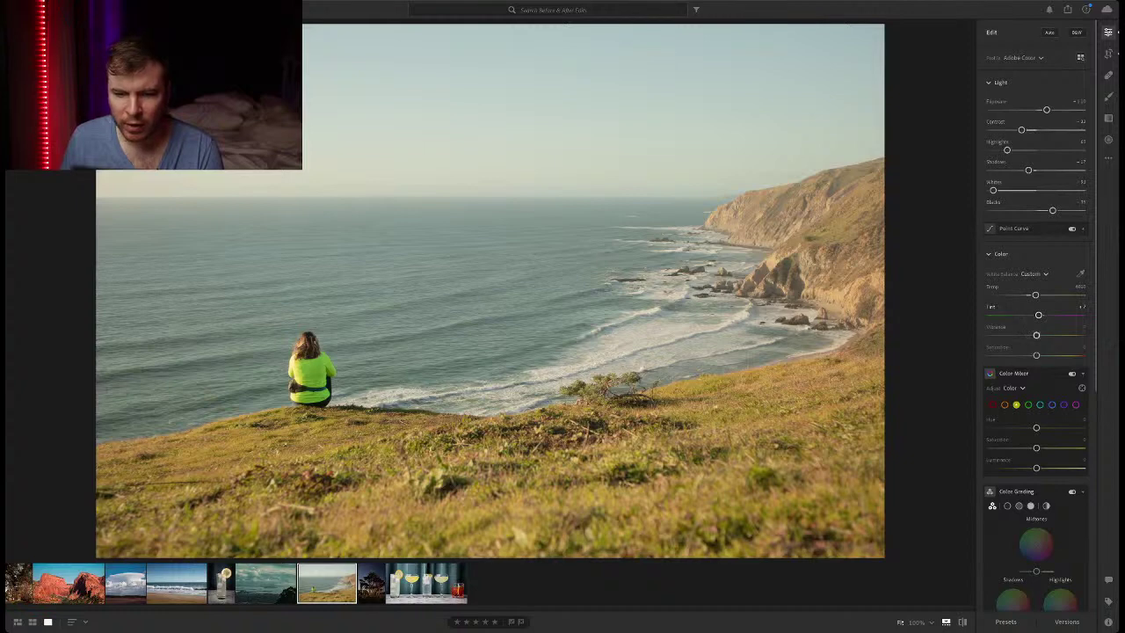
Raise the coastline photo's Vibrance to about +45 and lower its Saturation to about -25.
left_click_drag(1036, 334, 1071, 335)
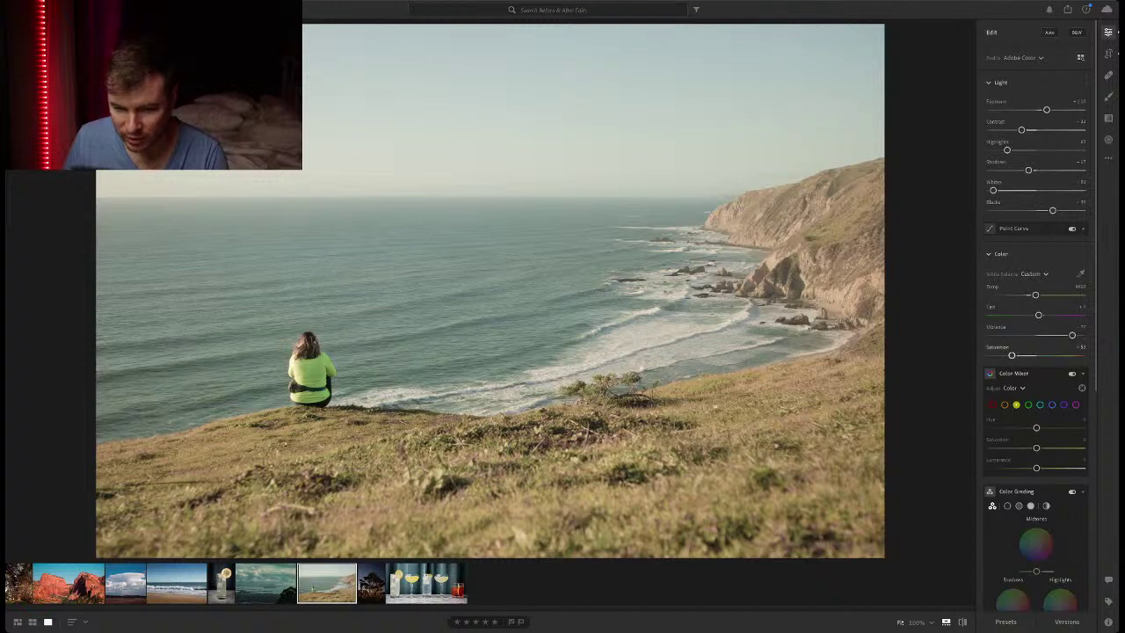
mouse_move(1011, 355)
left_mouse_down()
mouse_move(1060, 355)
mouse_move(1011, 355)
left_mouse_up()
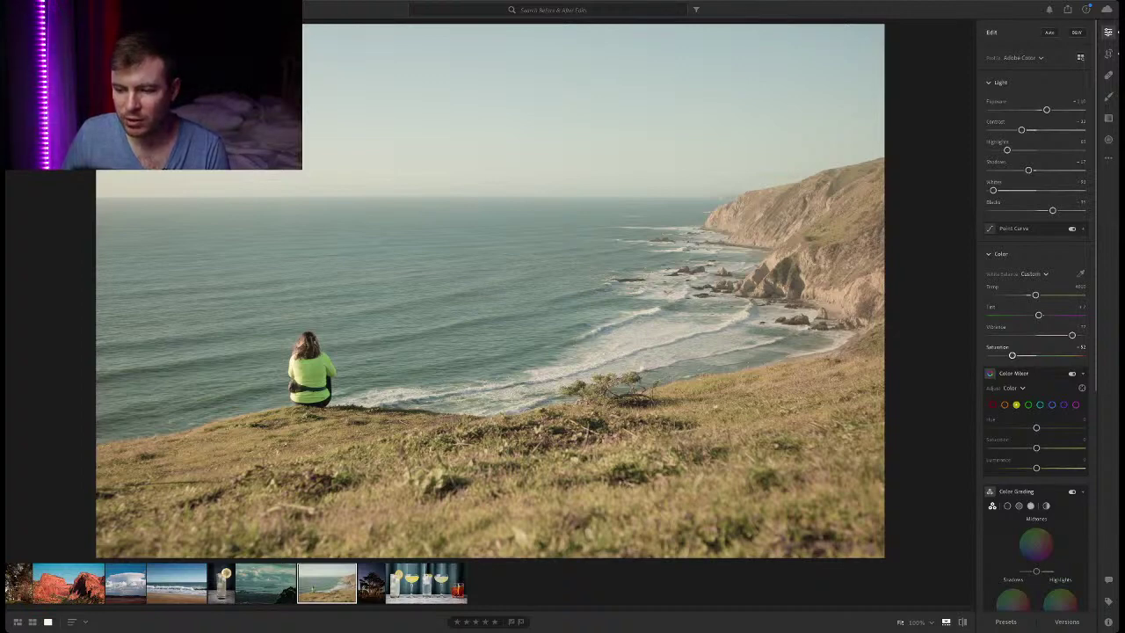
left_click_drag(1071, 335, 1026, 355)
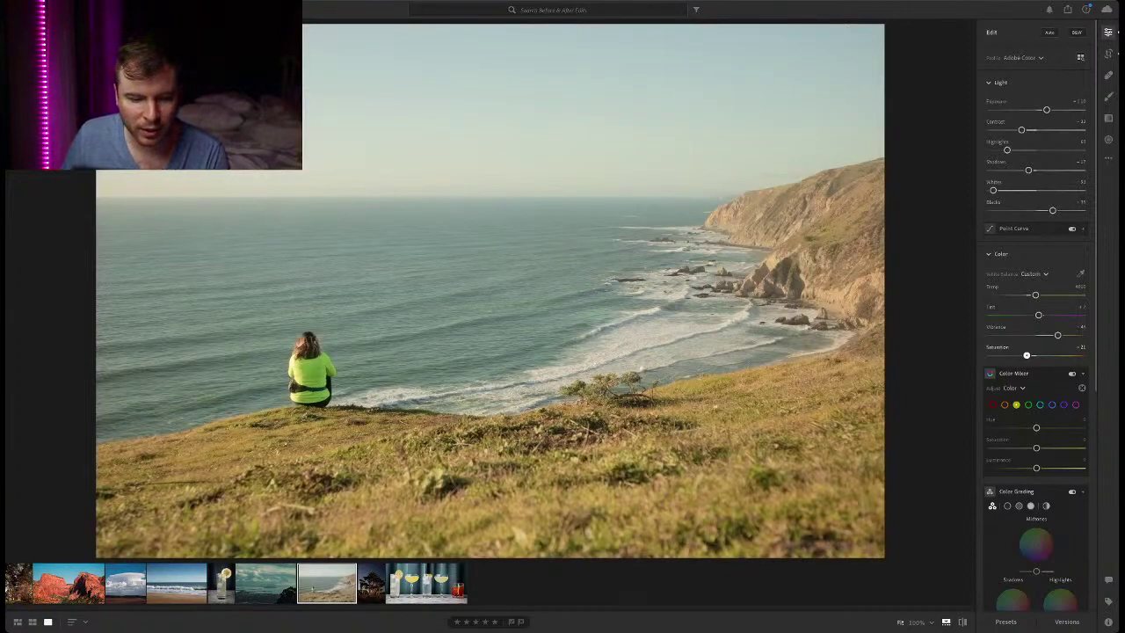
left_click_drag(1026, 355, 1023, 354)
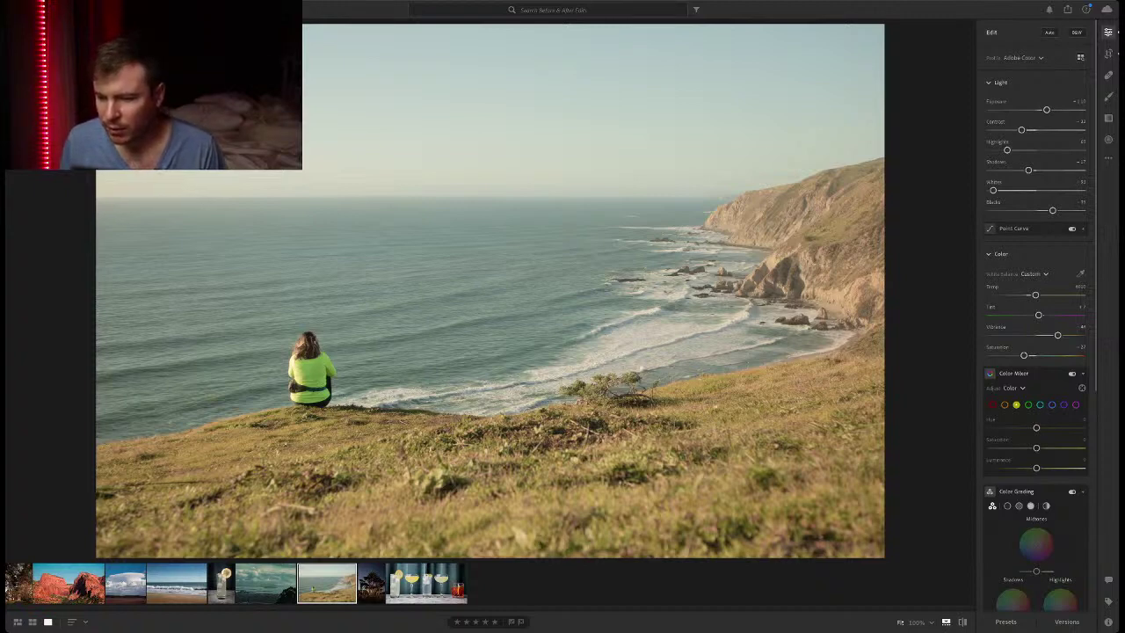
In the Color Mixer, shift the yellow Hue strongly toward orange and the orange Hue to about -7.
left_click(1013, 372)
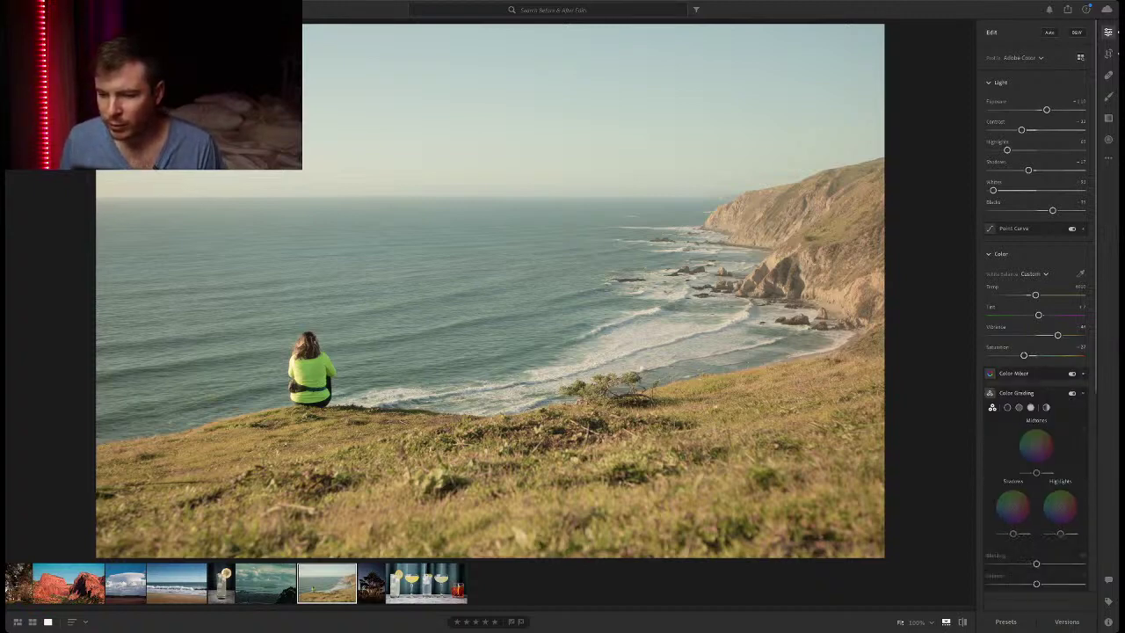
left_click(1013, 373)
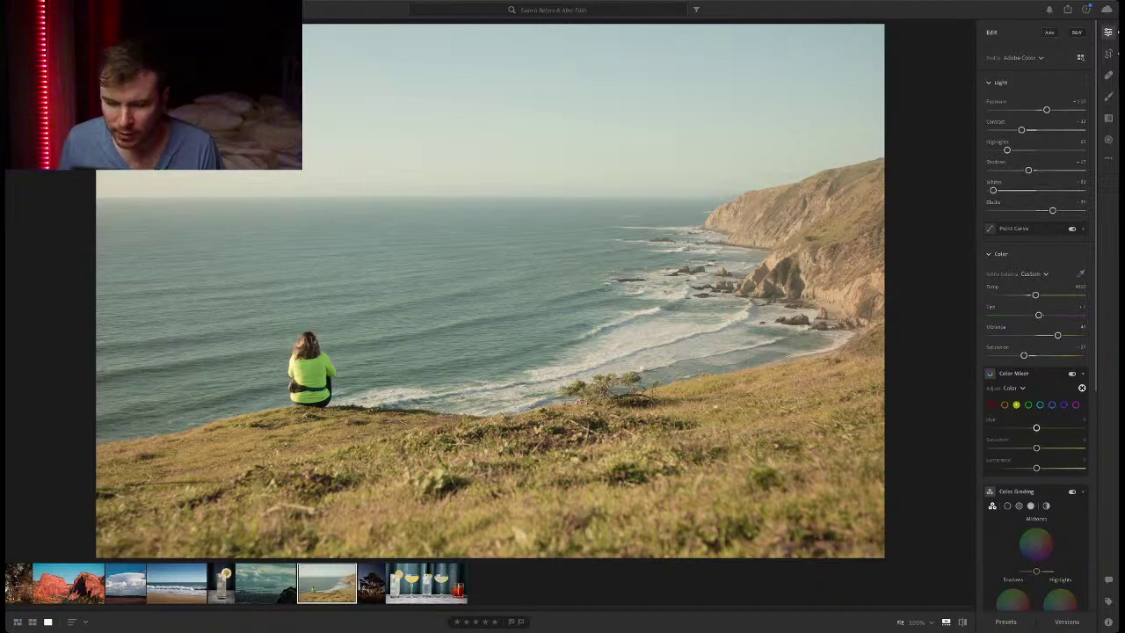
mouse_move(1035, 427)
left_mouse_down()
mouse_move(998, 427)
mouse_move(1079, 427)
mouse_move(1033, 427)
left_mouse_up()
left_click(1004, 405)
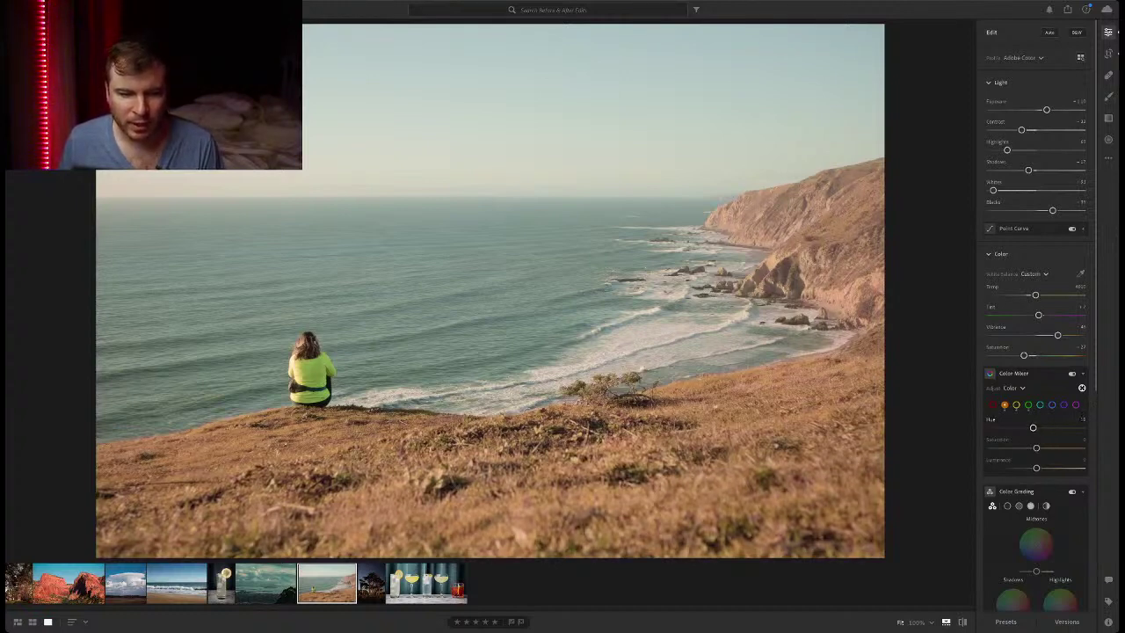
Shift the aqua Hue to about +44 and lower the orange Saturation to about -8 in the Color Mixer.
left_click(1039, 405)
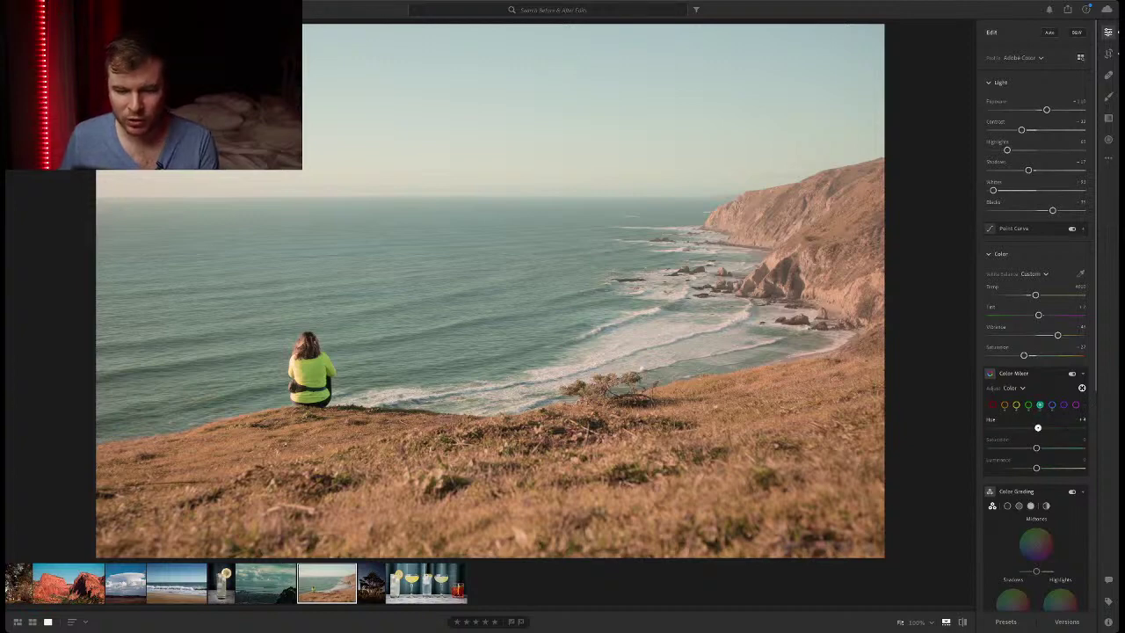
mouse_move(1038, 427)
left_mouse_down()
mouse_move(1065, 427)
mouse_move(988, 427)
mouse_move(1071, 427)
mouse_move(1056, 427)
left_mouse_up()
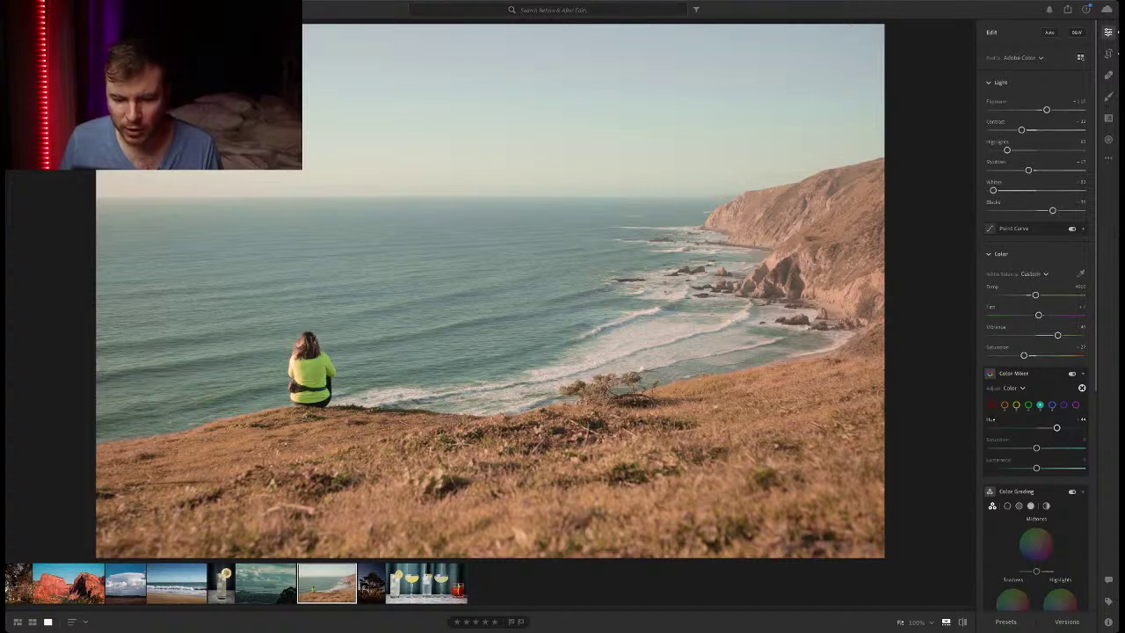
left_click(1004, 405)
mouse_move(1036, 468)
left_mouse_down()
mouse_move(1013, 468)
mouse_move(1049, 467)
mouse_move(1036, 467)
left_mouse_up()
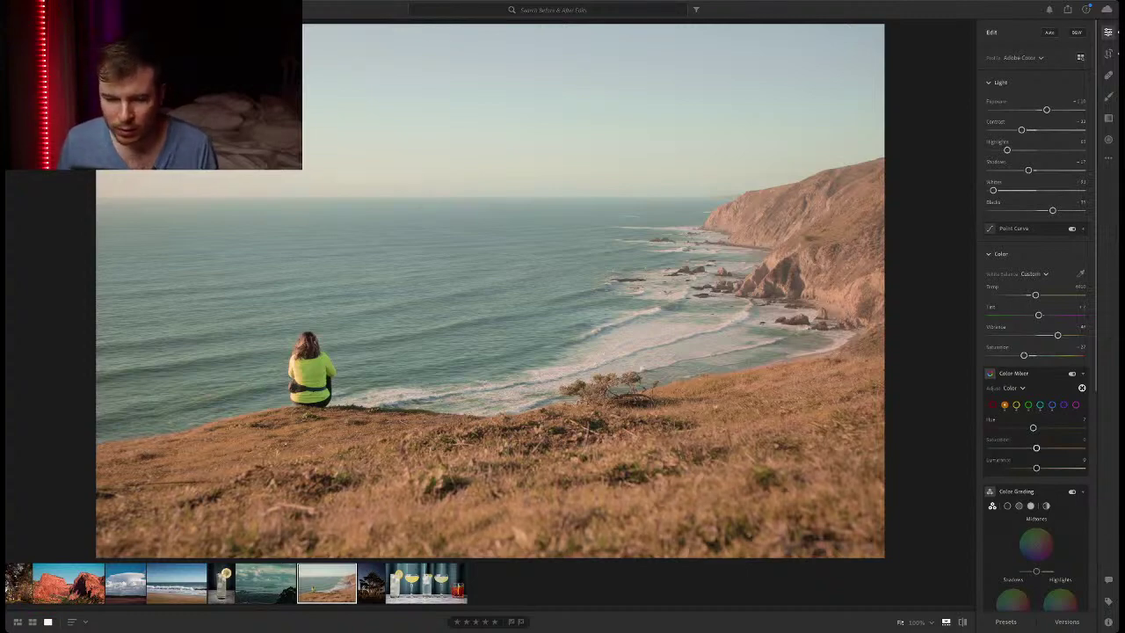
mouse_move(1036, 447)
left_mouse_down()
mouse_move(1045, 447)
mouse_move(1014, 448)
mouse_move(1033, 447)
left_mouse_up()
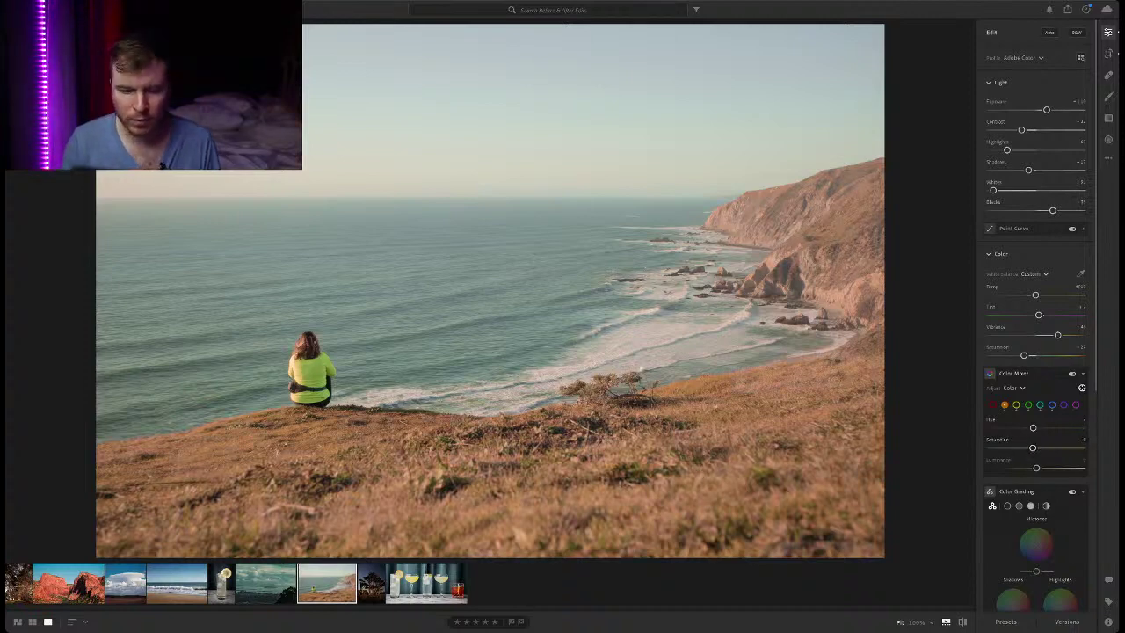
Compare the coastline edit with the original and ease the yellow Hue back to about -30.
key("backslash")
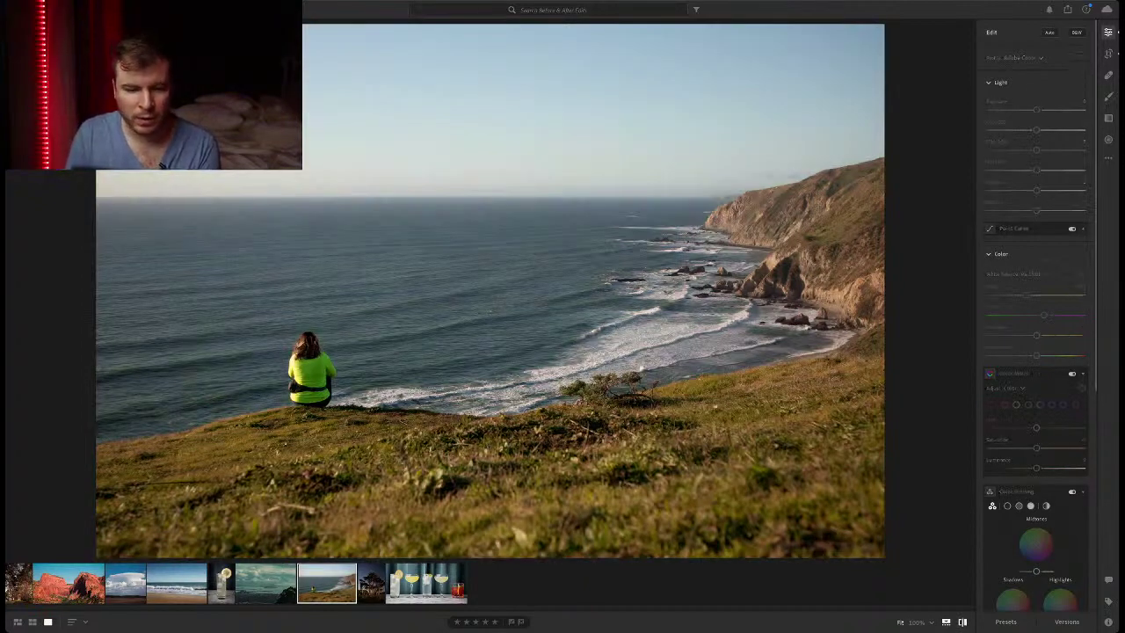
key("backslash")
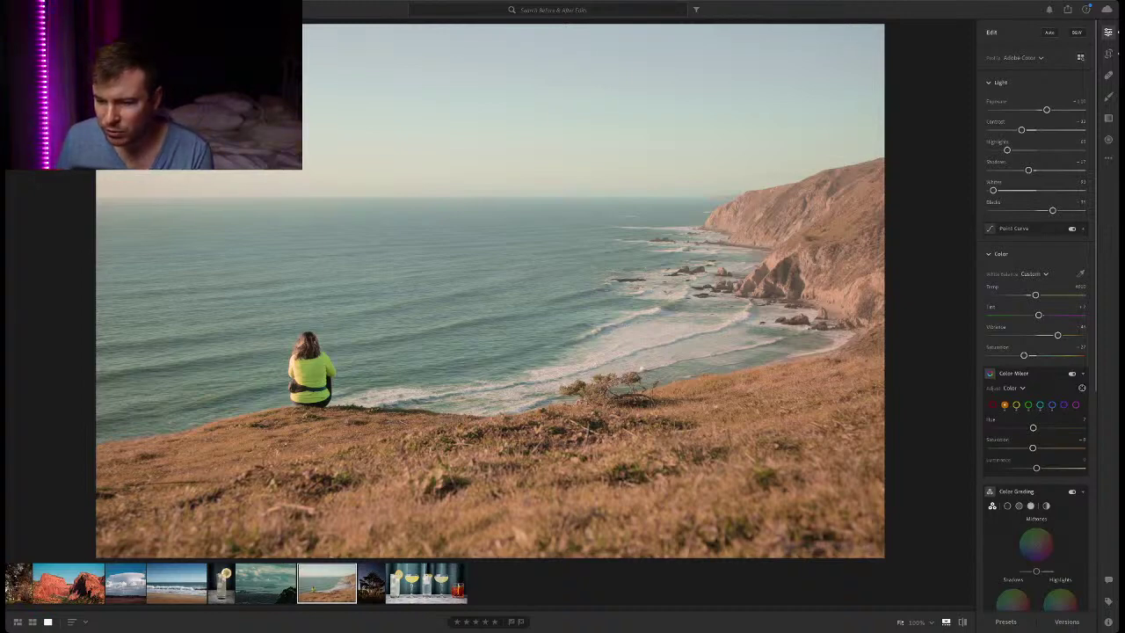
left_click(1015, 404)
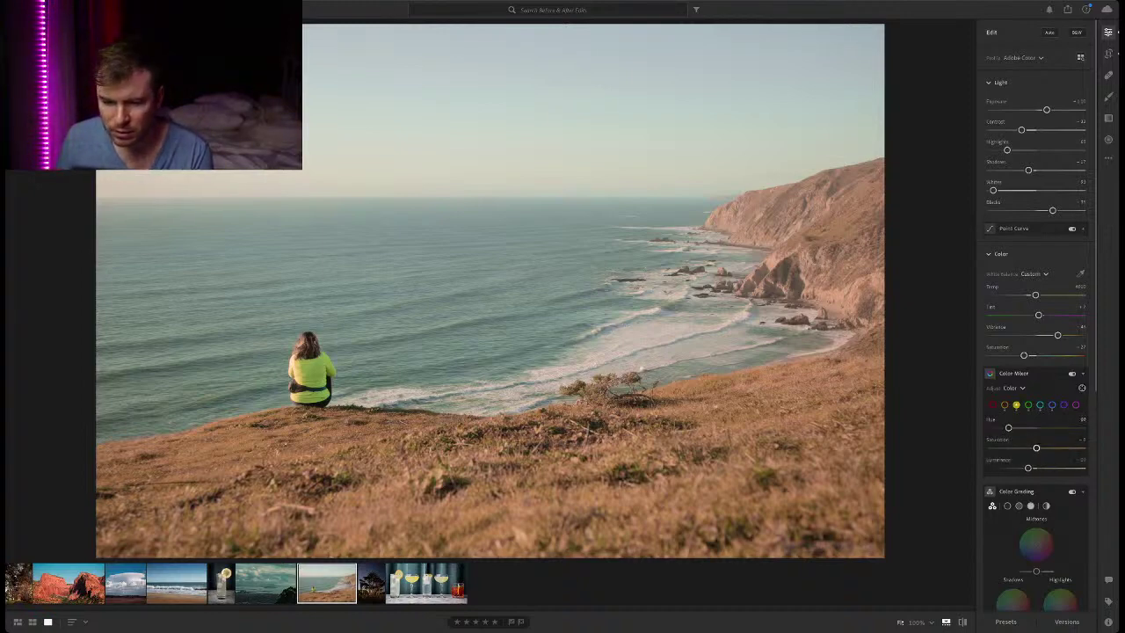
left_click_drag(1035, 427, 1025, 427)
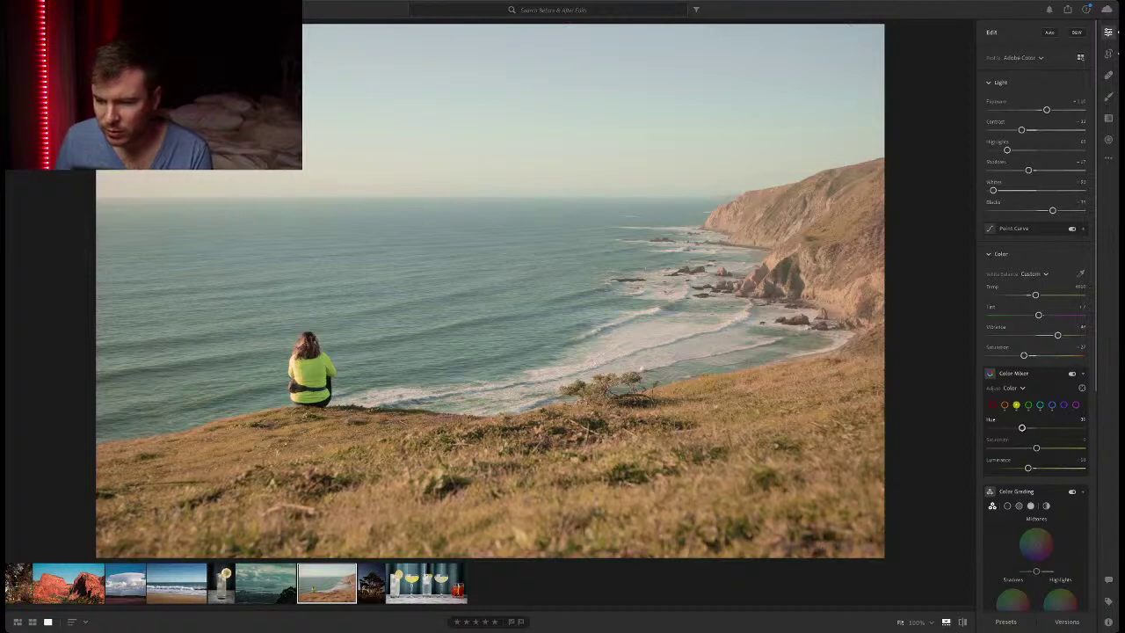
Shift the green Hue to about -35 in the Color Mixer and compare the result with the original photo.
left_click(1027, 404)
mouse_move(1028, 427)
left_mouse_down()
mouse_move(989, 427)
mouse_move(1032, 427)
mouse_move(989, 427)
mouse_move(1031, 427)
mouse_move(999, 427)
mouse_move(1019, 427)
left_mouse_up()
key("backslash")
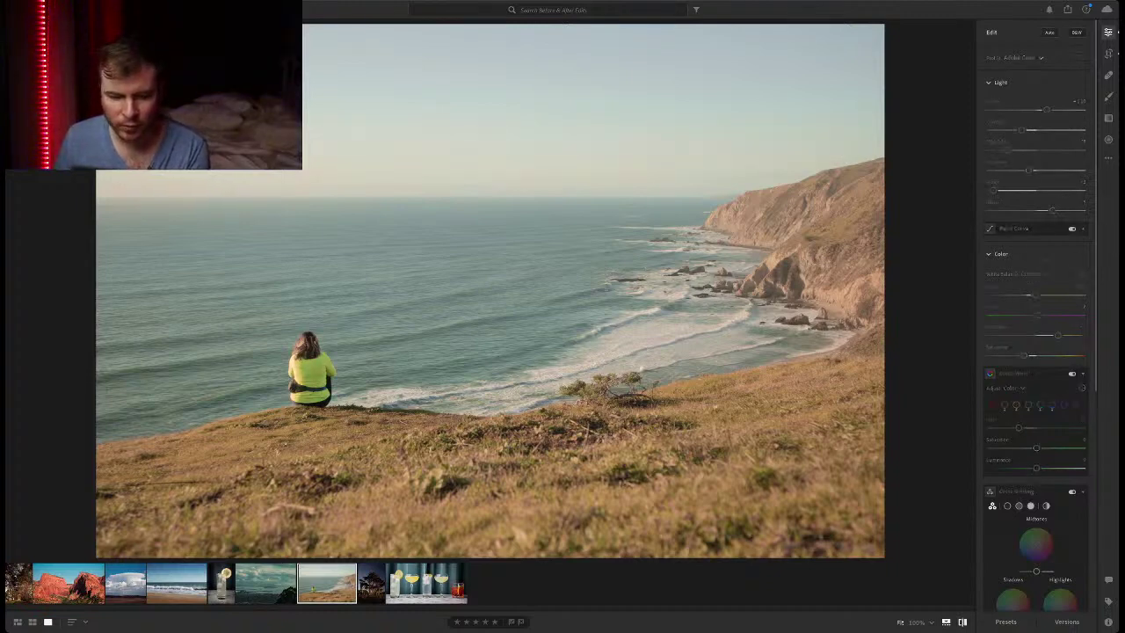
key("backslash")
key("backslash")
key("backslash")
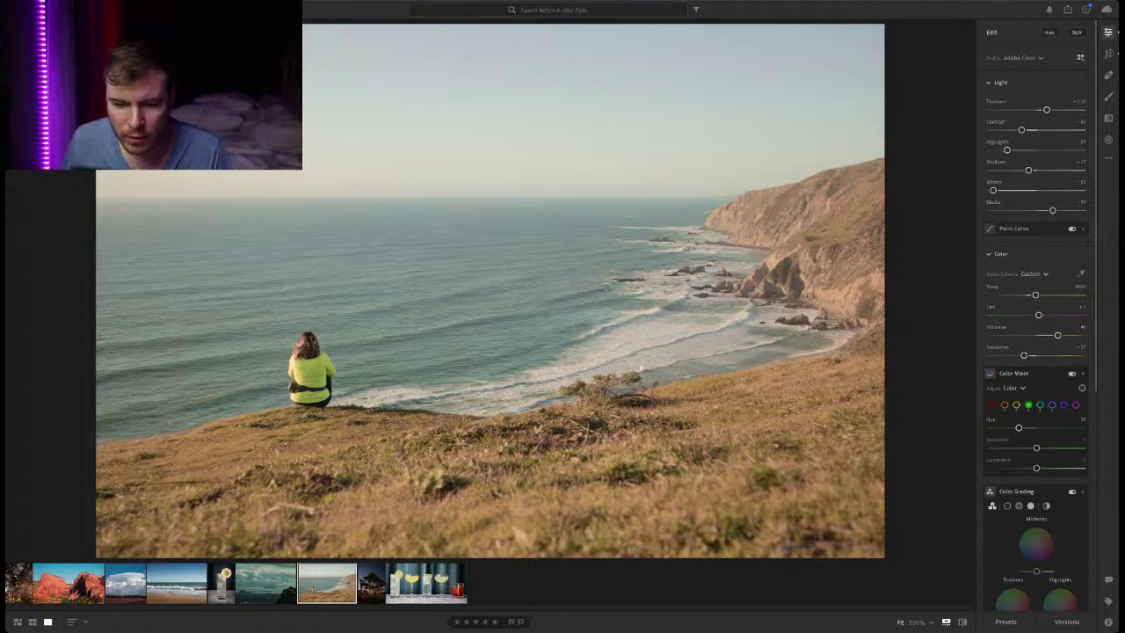
Inspect the waves, rocks and shrub of the coastline photo at close range.
key("z")
left_click_drag(387, 255, 557, 325)
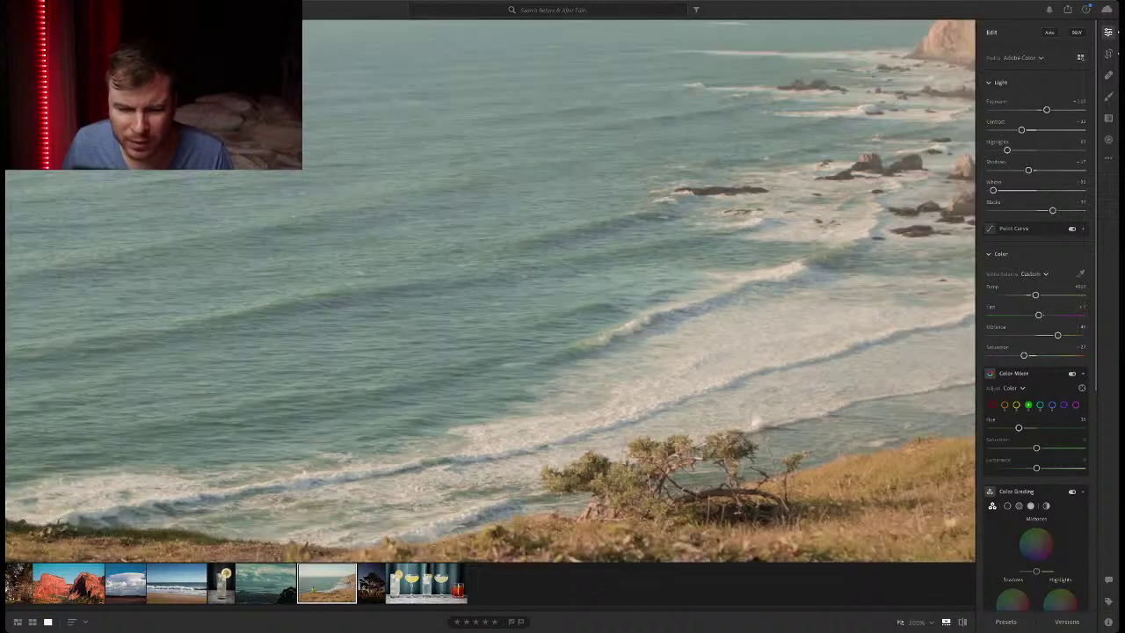
key("z")
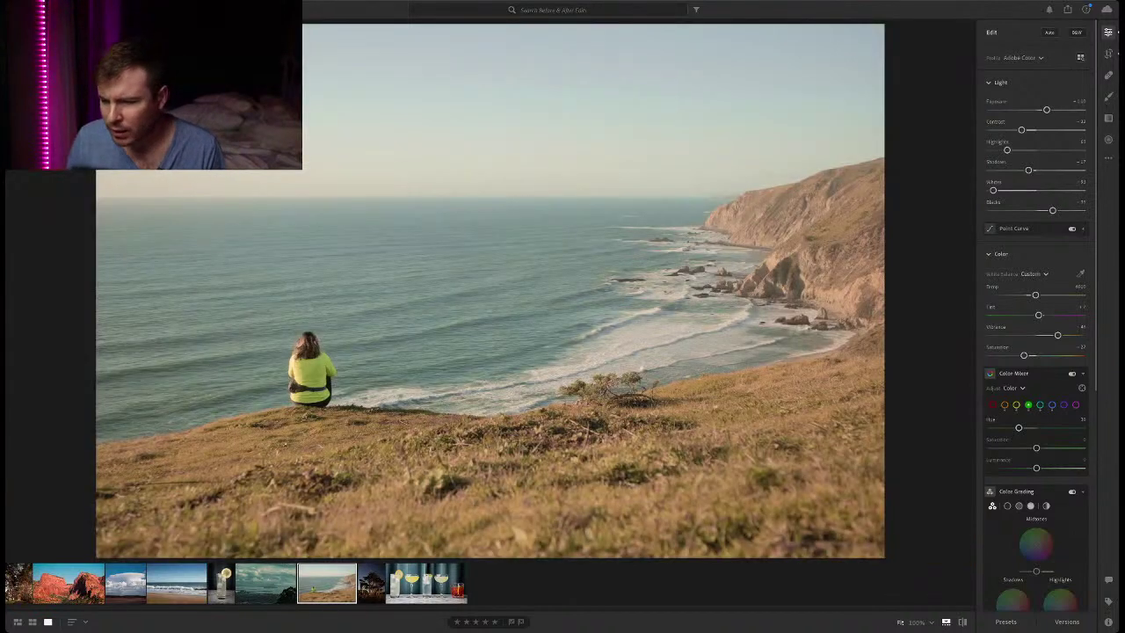
Tint the coastline photo's shadows teal with Color Grading.
scroll(1036, 465, "down", 4)
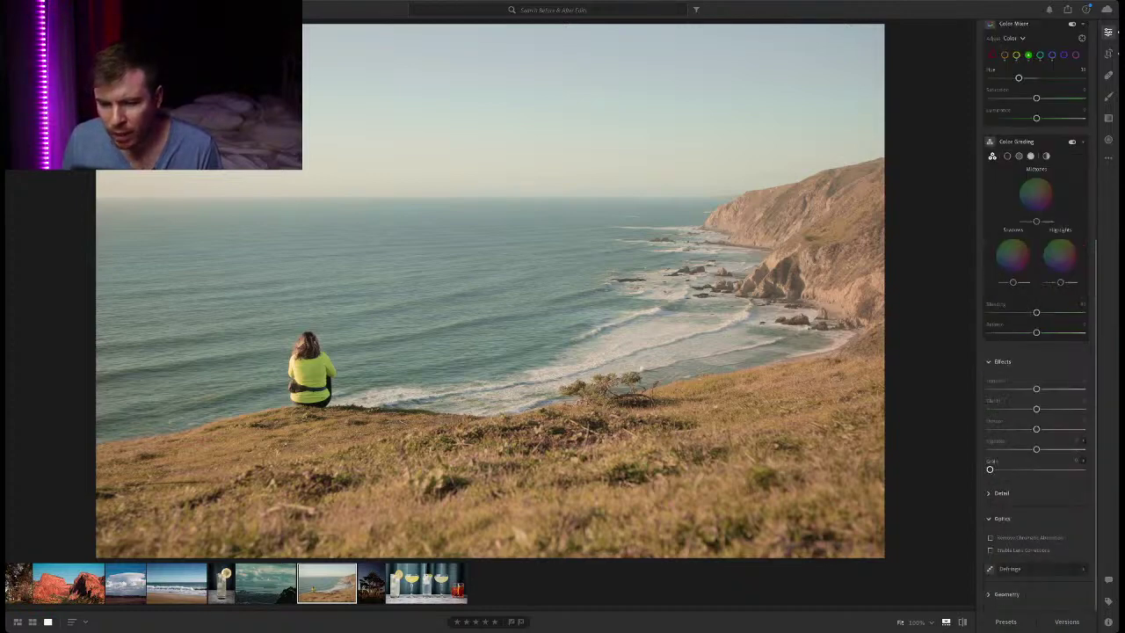
scroll(1036, 351, "up", 3)
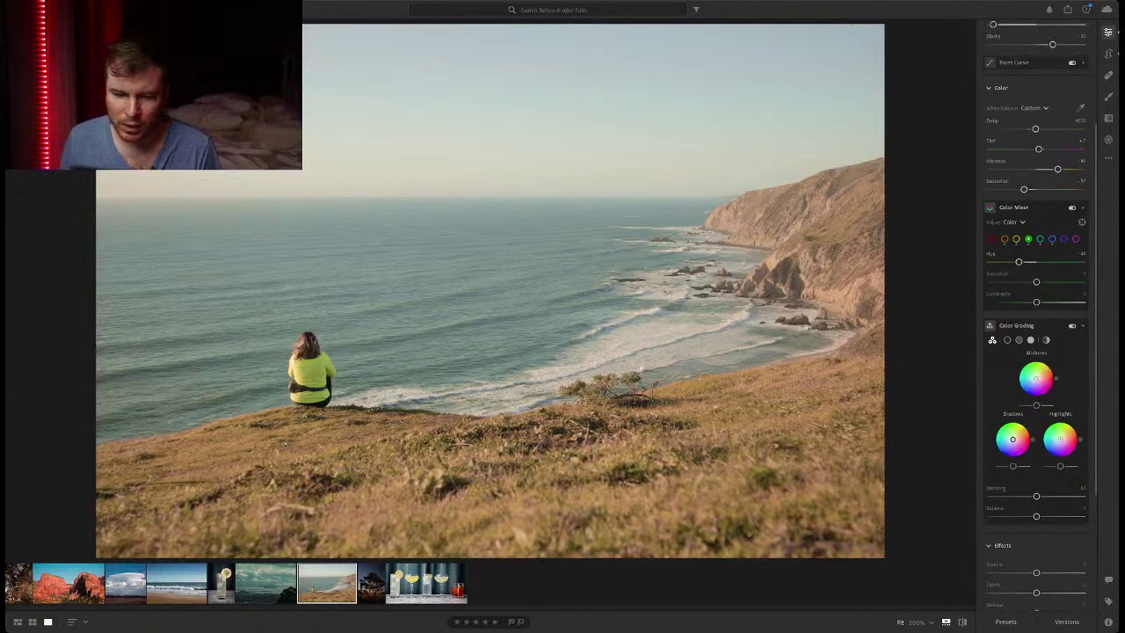
mouse_move(1012, 439)
left_mouse_down()
mouse_move(998, 449)
mouse_move(1004, 424)
mouse_move(1028, 437)
mouse_move(1000, 426)
mouse_move(999, 446)
left_mouse_up()
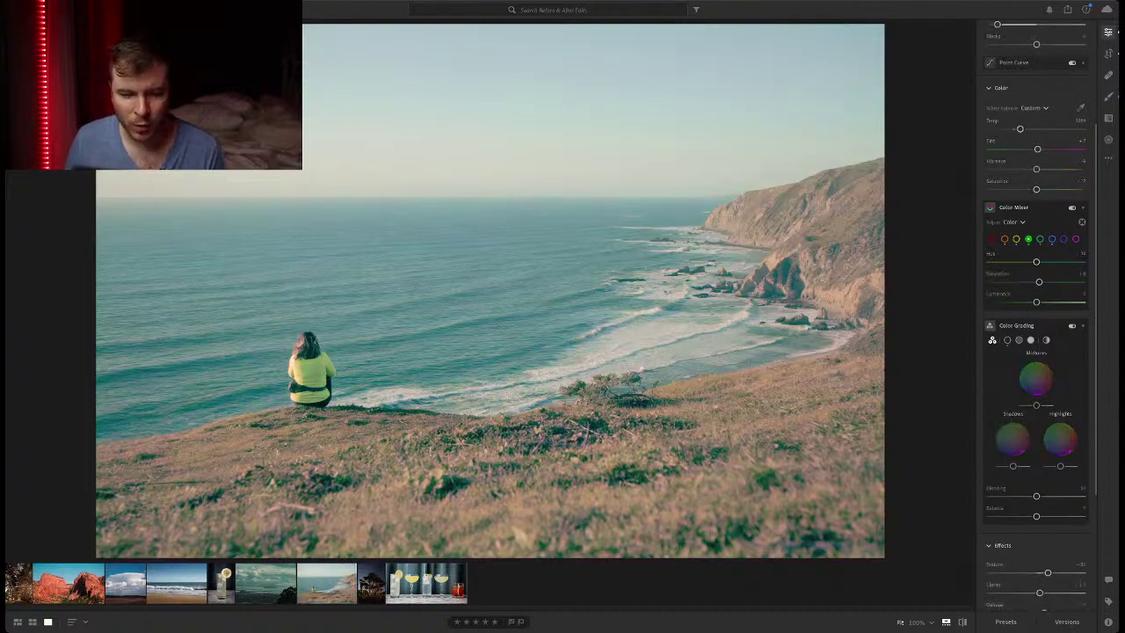
Flip between the five-cocktail, tree and coastline photos to review them, ending on the coastline photo.
left_click(426, 583)
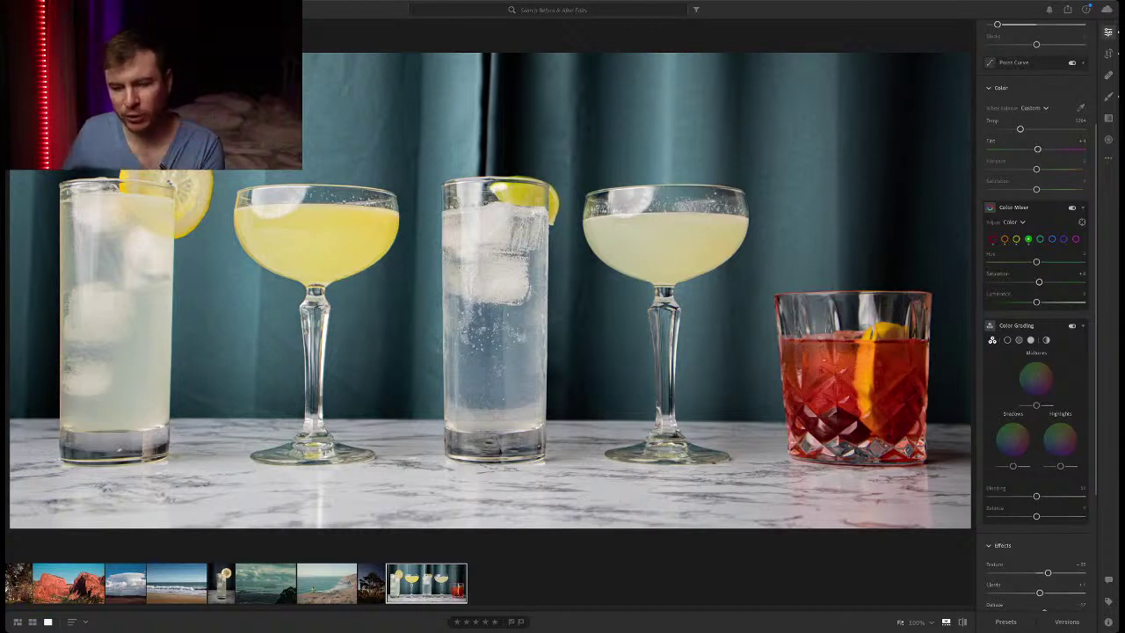
key("Left")
key("Left")
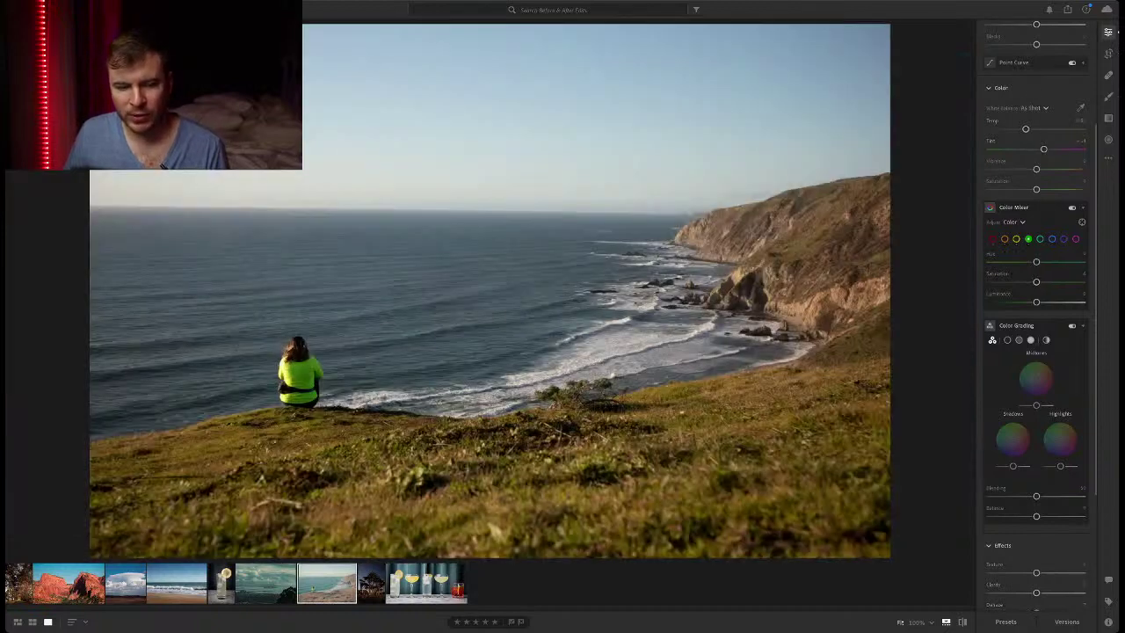
key("Right")
key("Right")
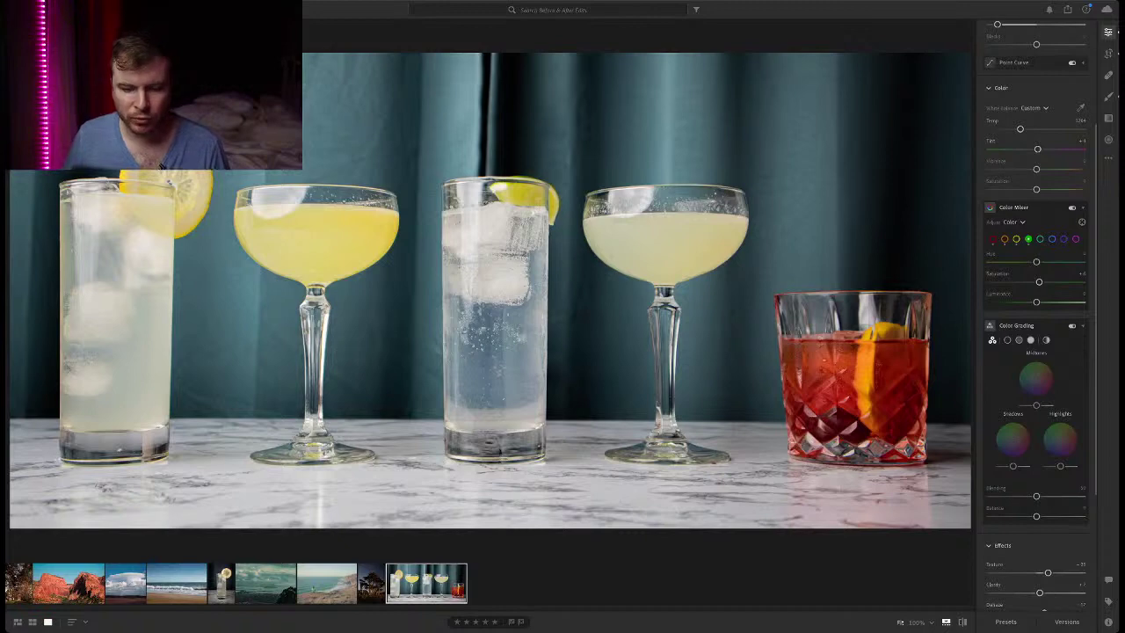
left_click(326, 583)
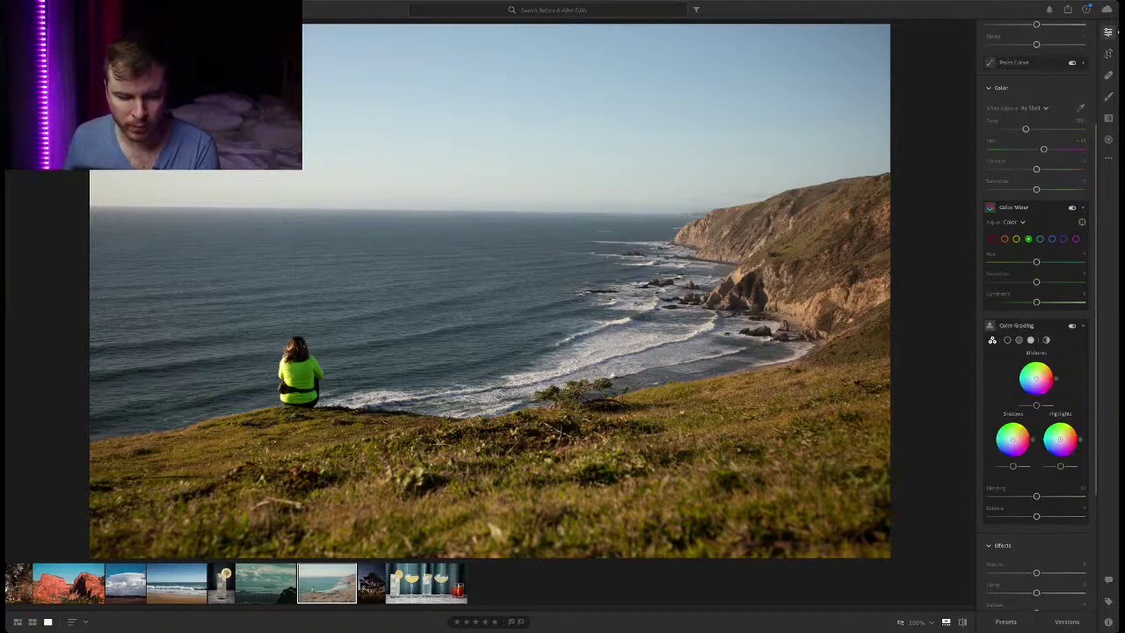
key("Right")
key("Left")
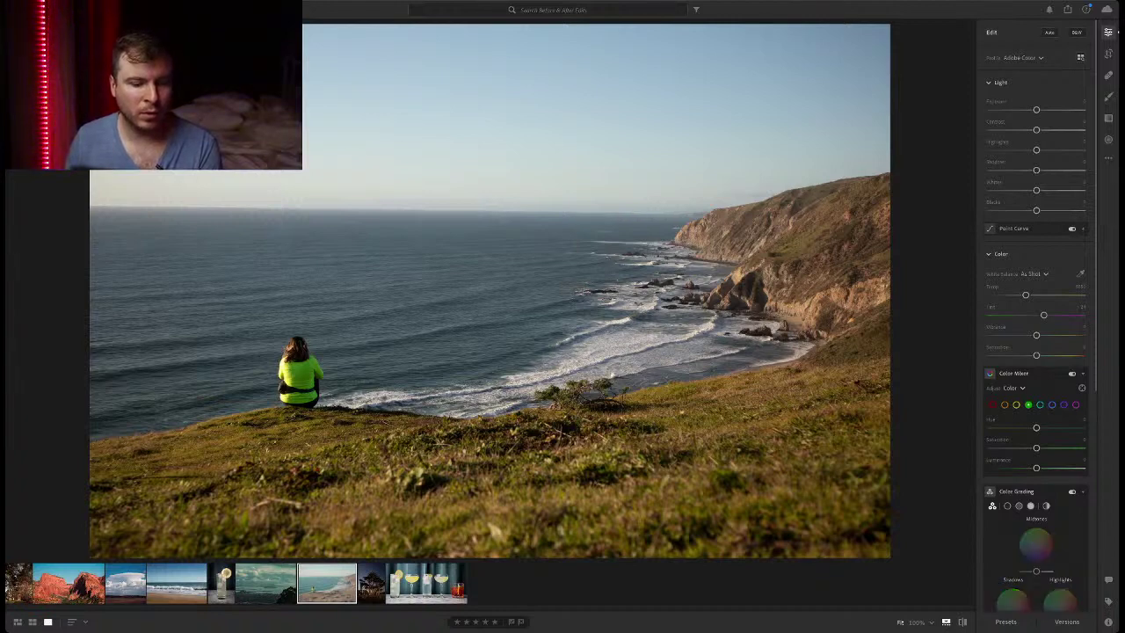
key("Right")
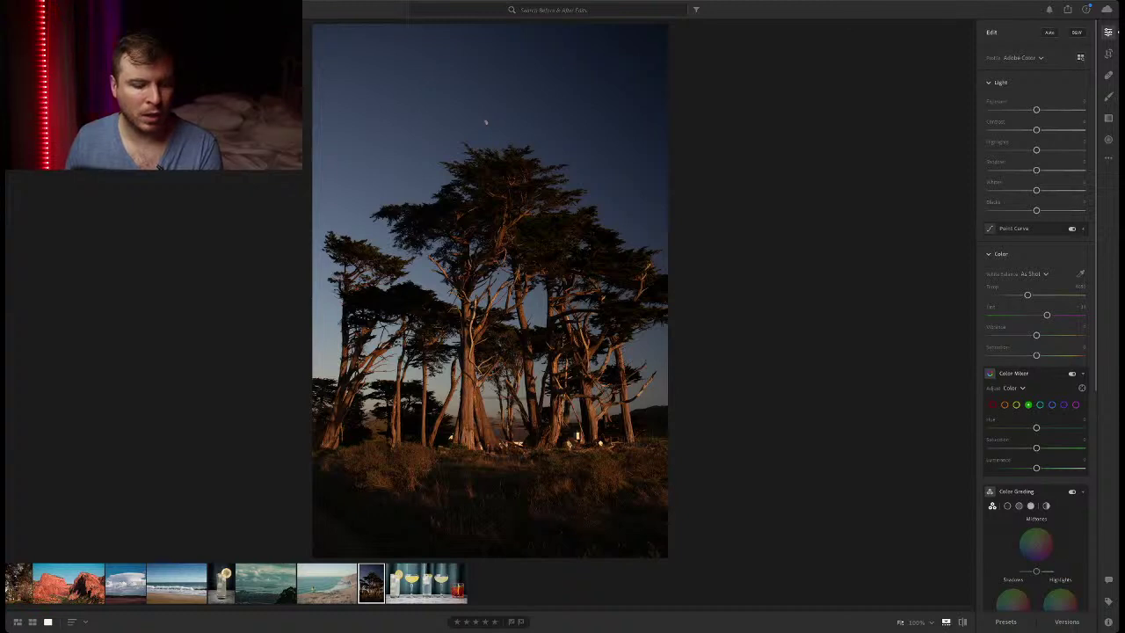
key("Left")
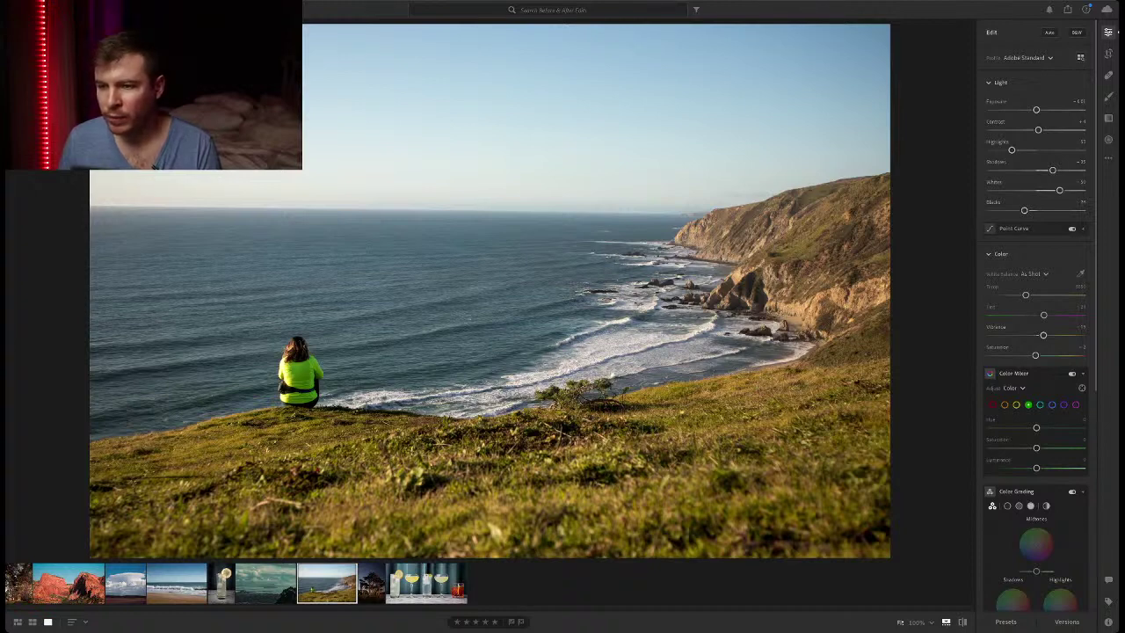
Reset the coastline photo's Light settings, raise Exposure to about +1 and lower Contrast to about -40 and Highlights to about -50.
left_click(1001, 82, "alt")
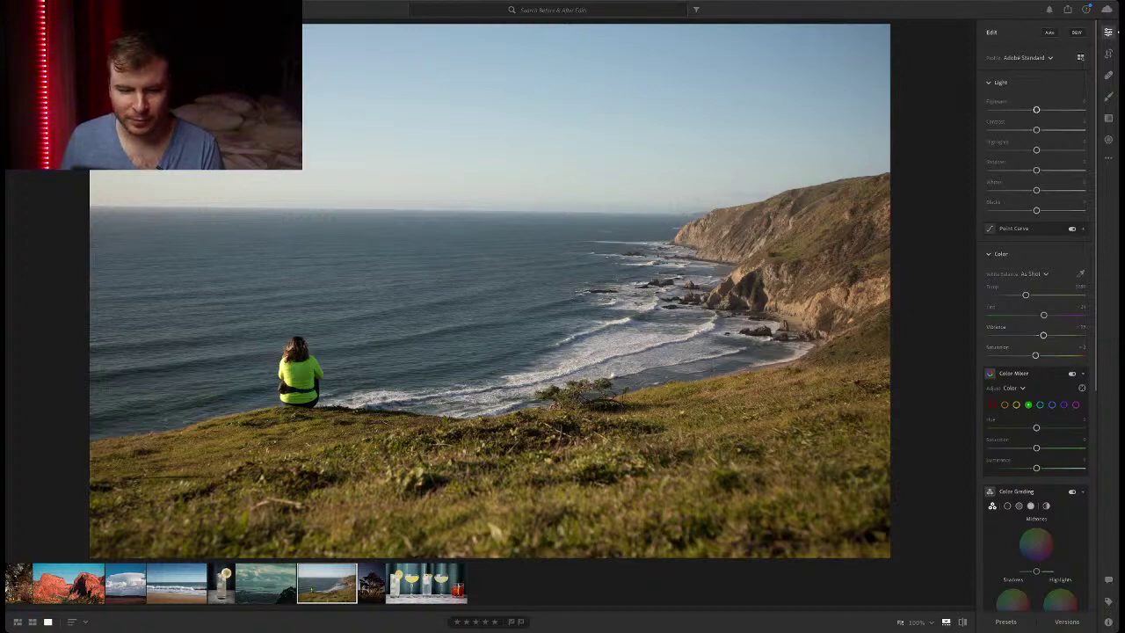
left_click_drag(1035, 110, 1012, 149)
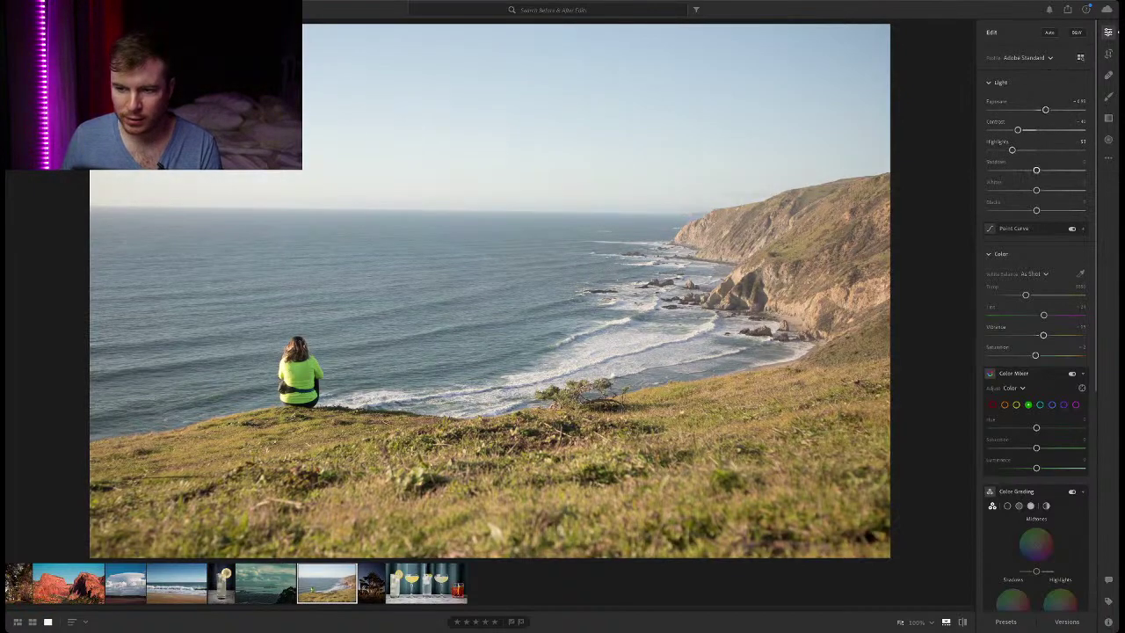
Lower the coastline photo's Whites to about -57 and Shadows to about -23, and raise Blacks to about +42.
left_click_drag(1036, 189, 1025, 170)
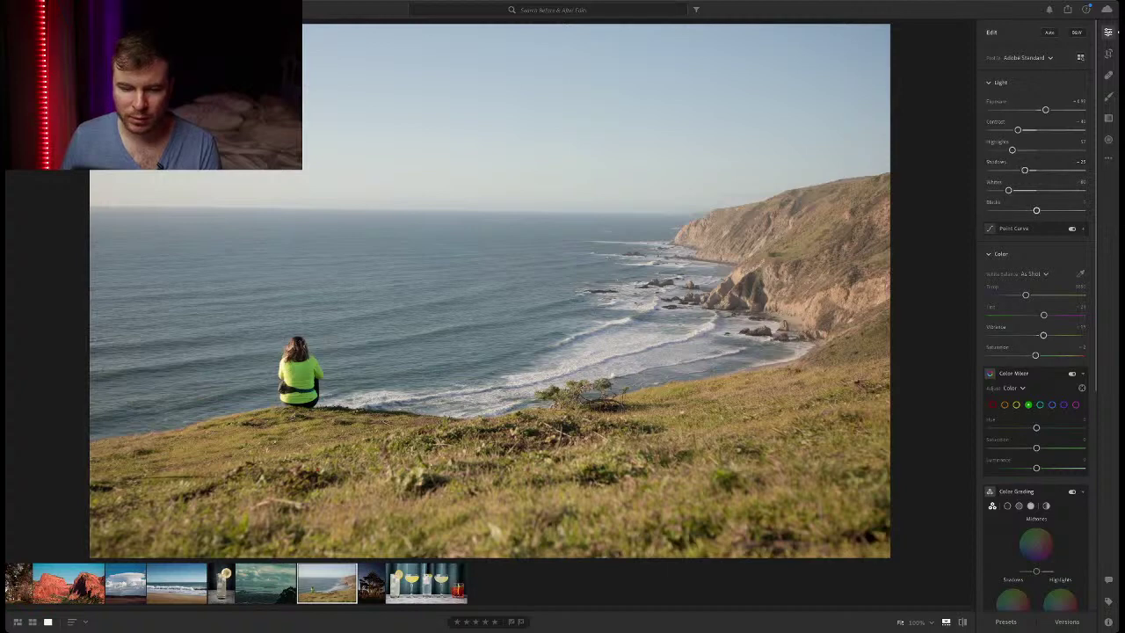
left_click_drag(1036, 210, 1056, 210)
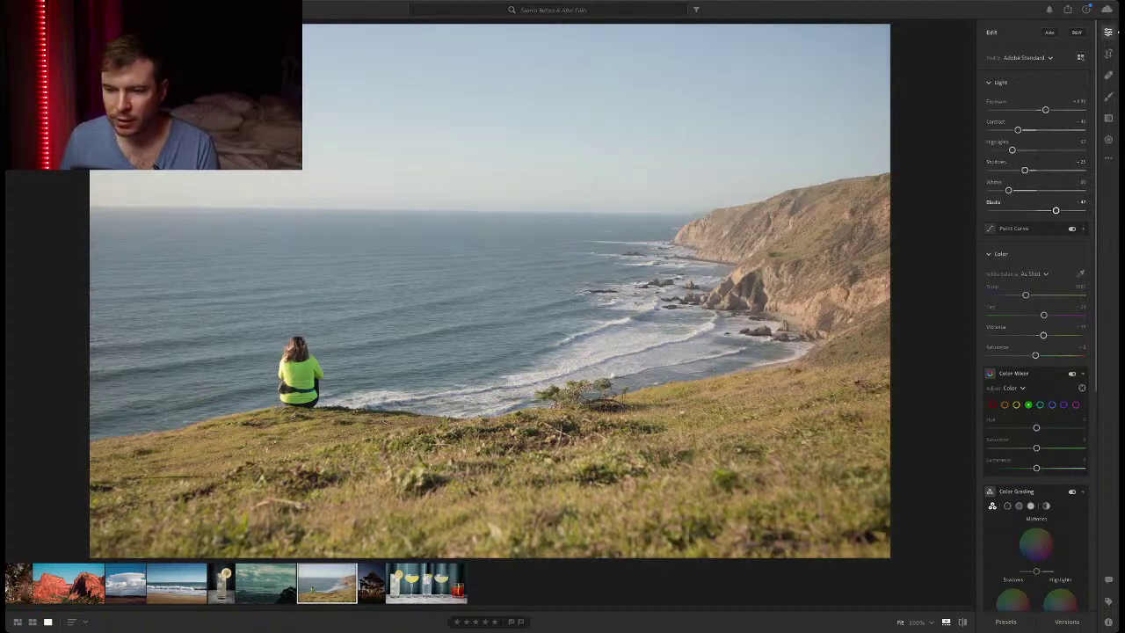
Warm the coastline photo's Temp, raise its Vibrance to about +70 and lower its Saturation to about -57.
left_click_drag(1024, 294, 1037, 295)
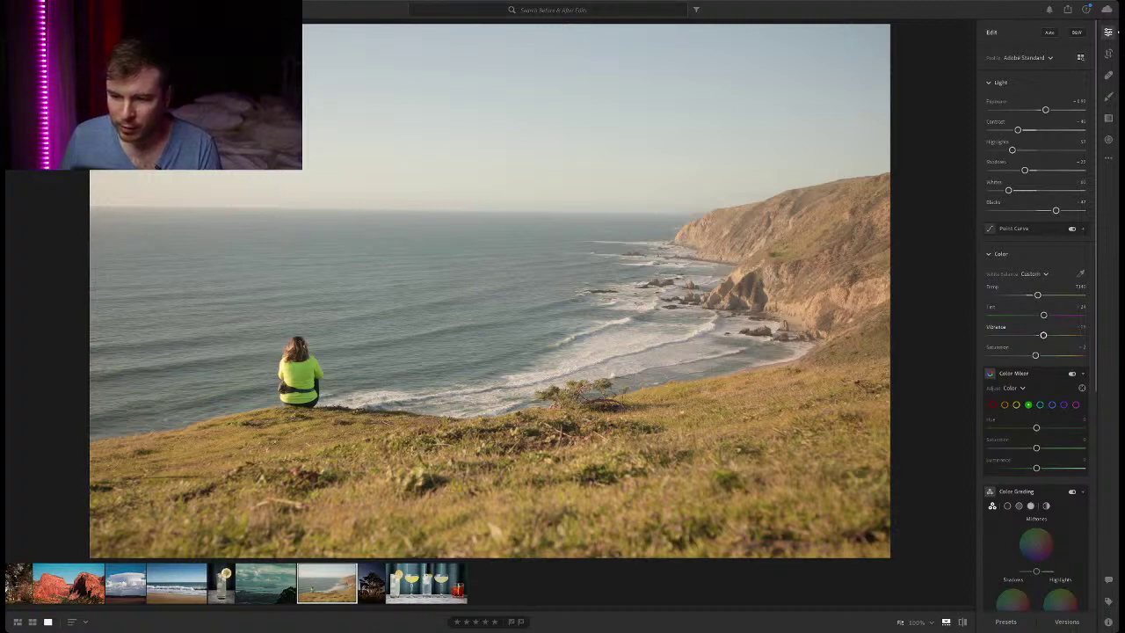
left_click_drag(1035, 355, 1082, 335)
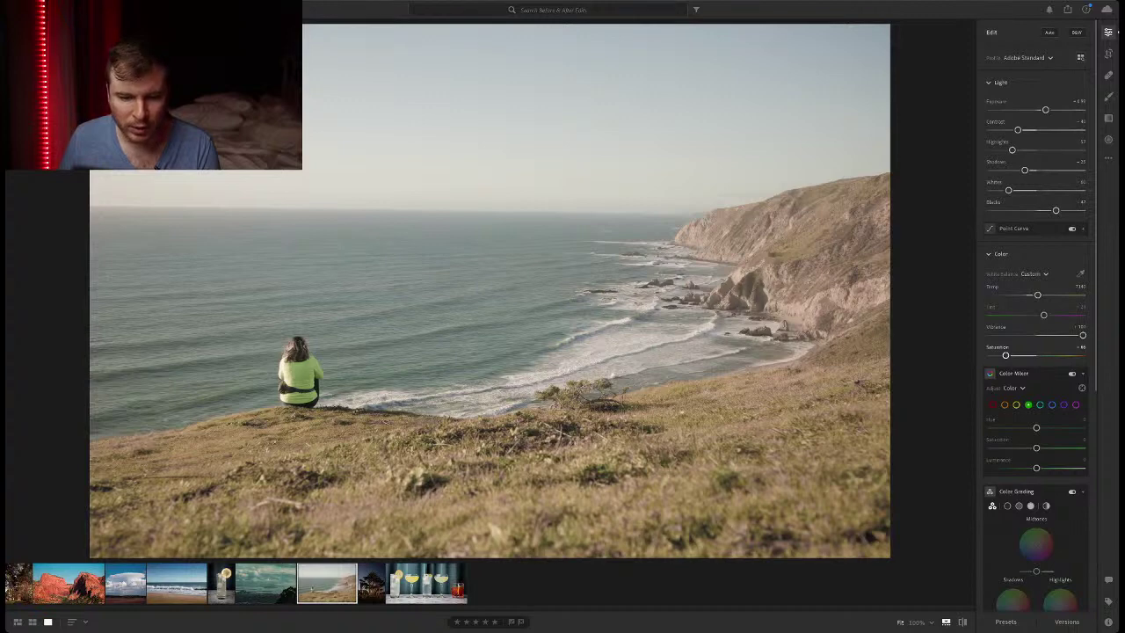
left_click_drag(1005, 355, 1010, 355)
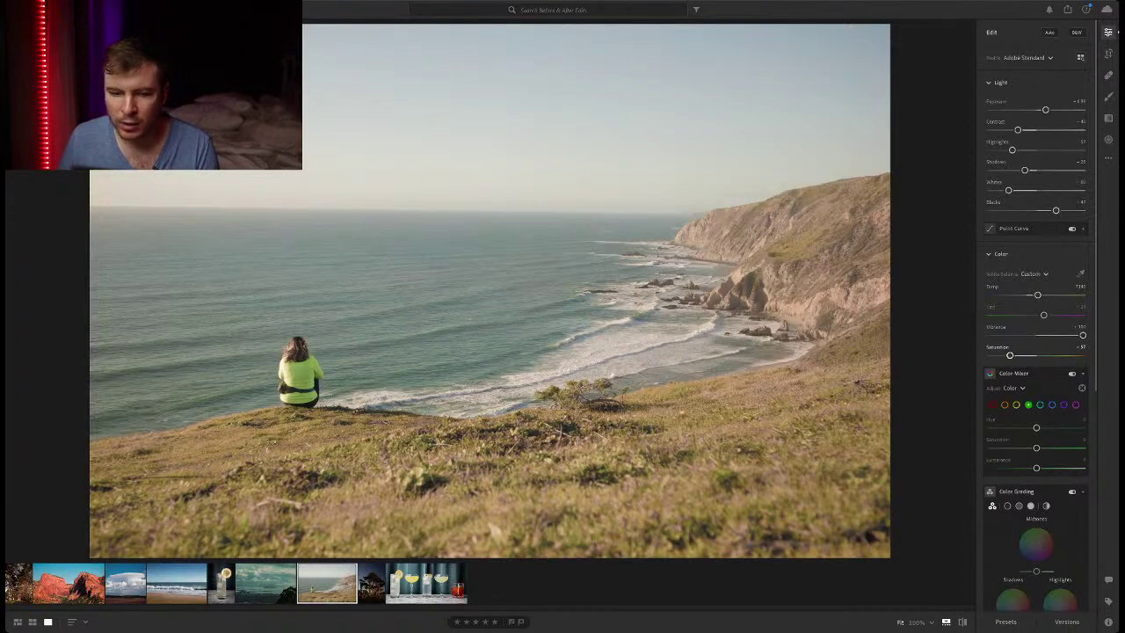
left_click_drag(1082, 335, 1067, 334)
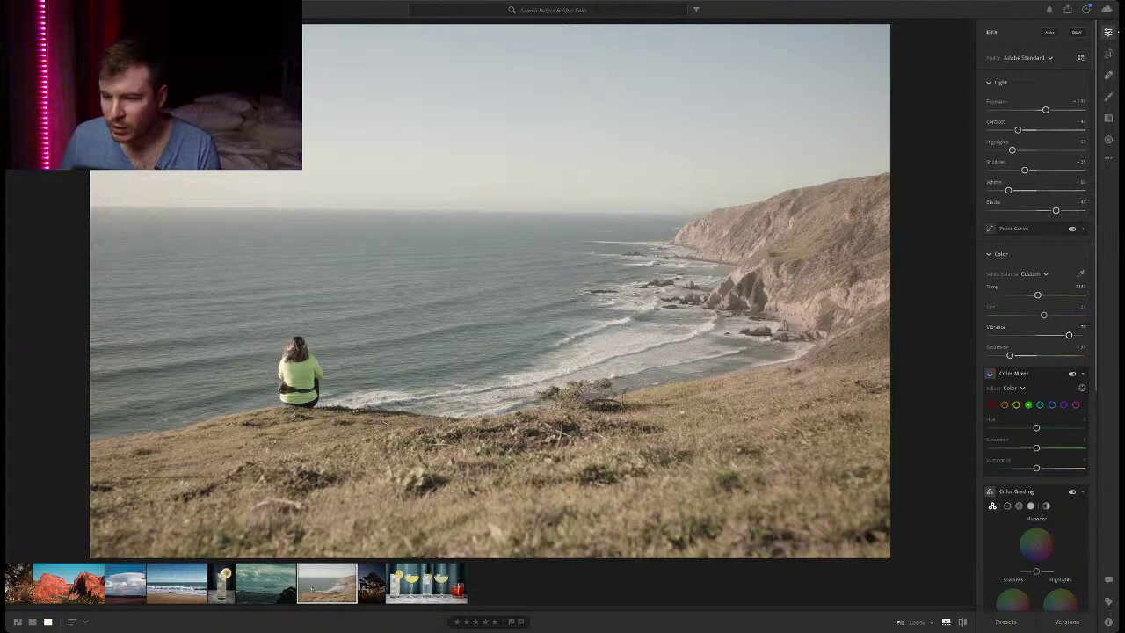
Shift the photo's yellows in the Color Mixer to Hue about -36, Saturation about +12 and Luminance about -22.
left_click(1016, 404)
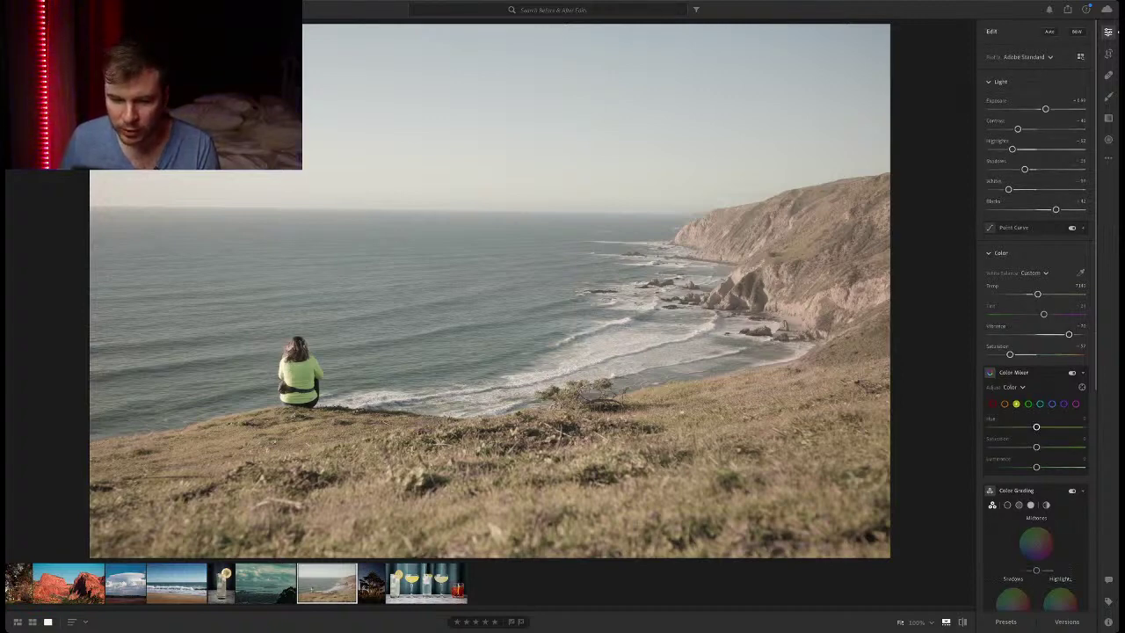
left_click_drag(1036, 425, 1041, 424)
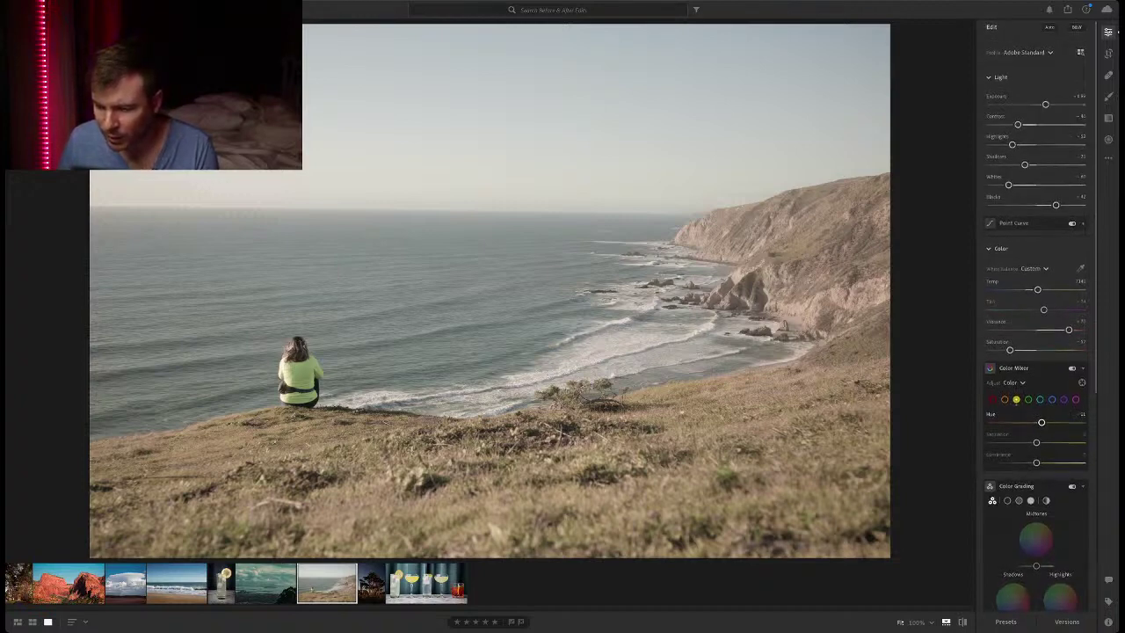
left_click_drag(1041, 422, 1016, 423)
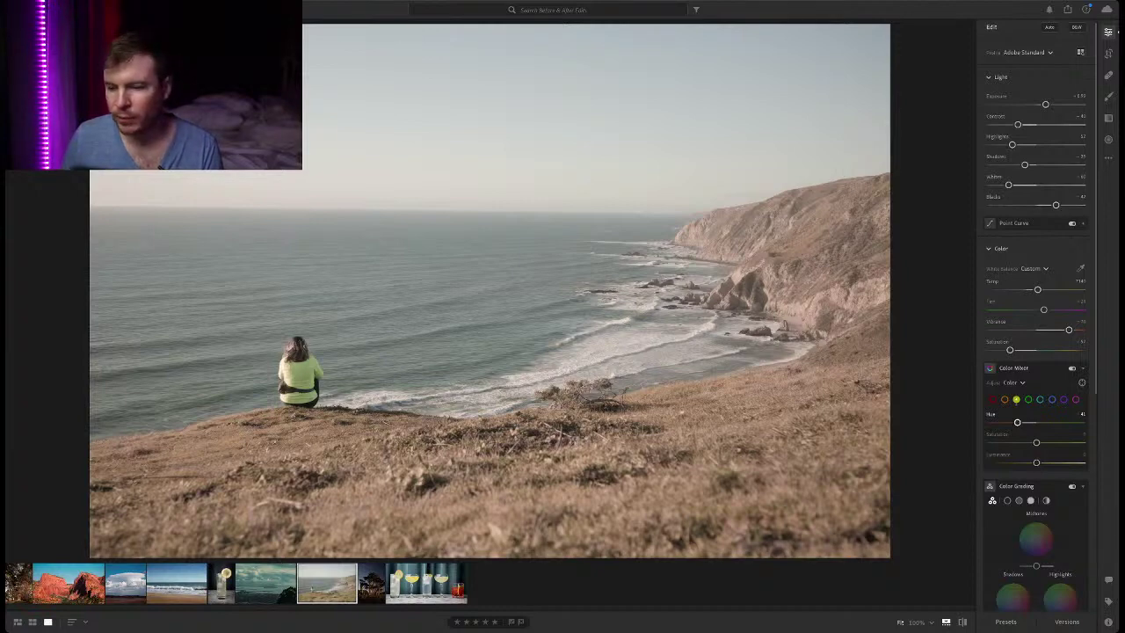
scroll(1035, 316, "up", 1)
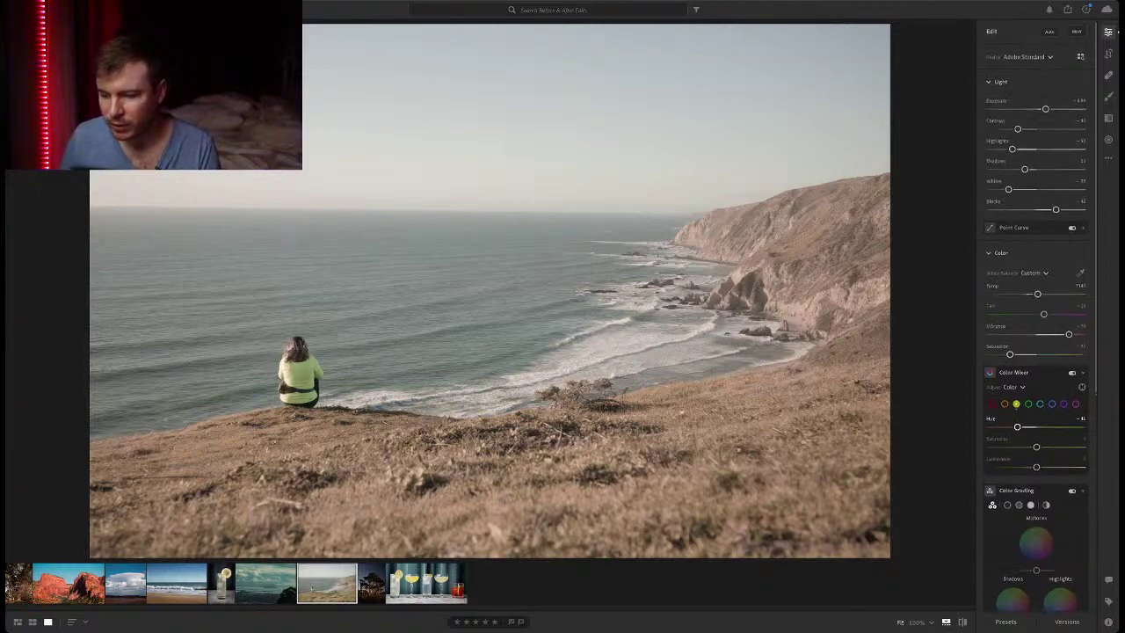
left_click_drag(1017, 425, 1042, 425)
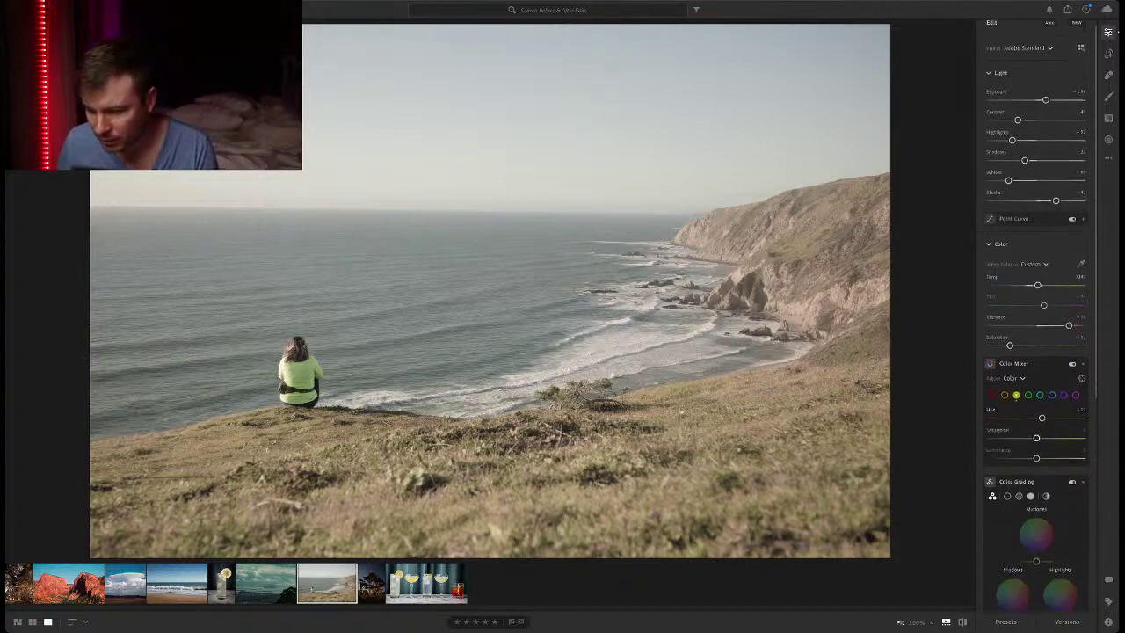
mouse_move(1042, 417)
left_mouse_down()
mouse_move(1025, 417)
mouse_move(1052, 418)
left_mouse_up()
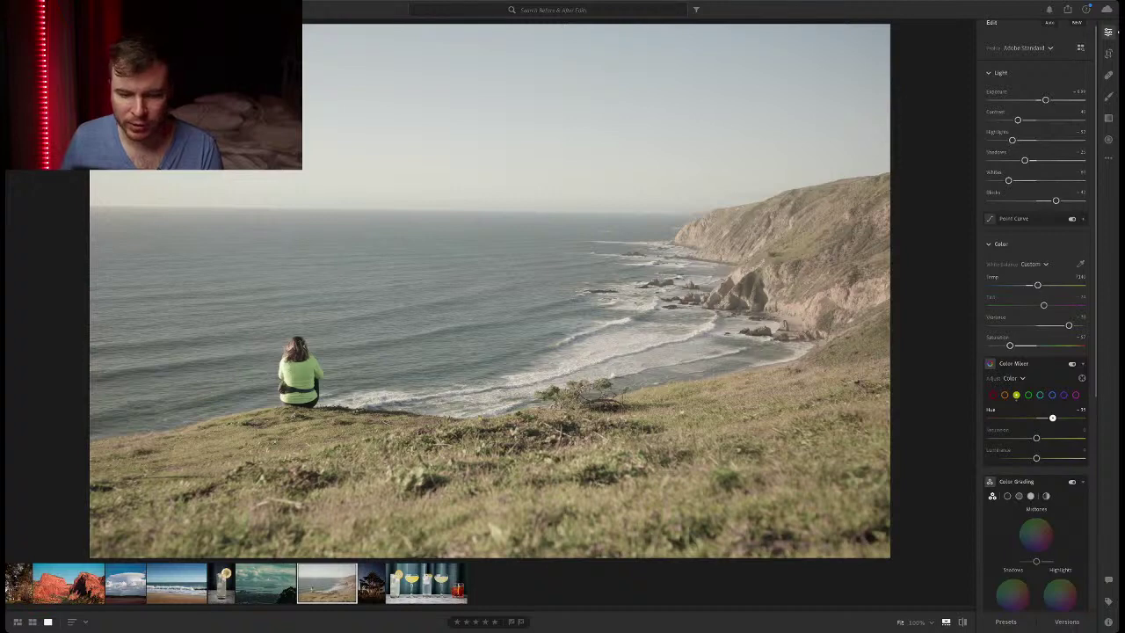
left_click_drag(1052, 418, 1026, 458)
Tint the photo's midtones warm orange and its shadows a faint red with Color Grading.
scroll(1032, 439, "down", 5)
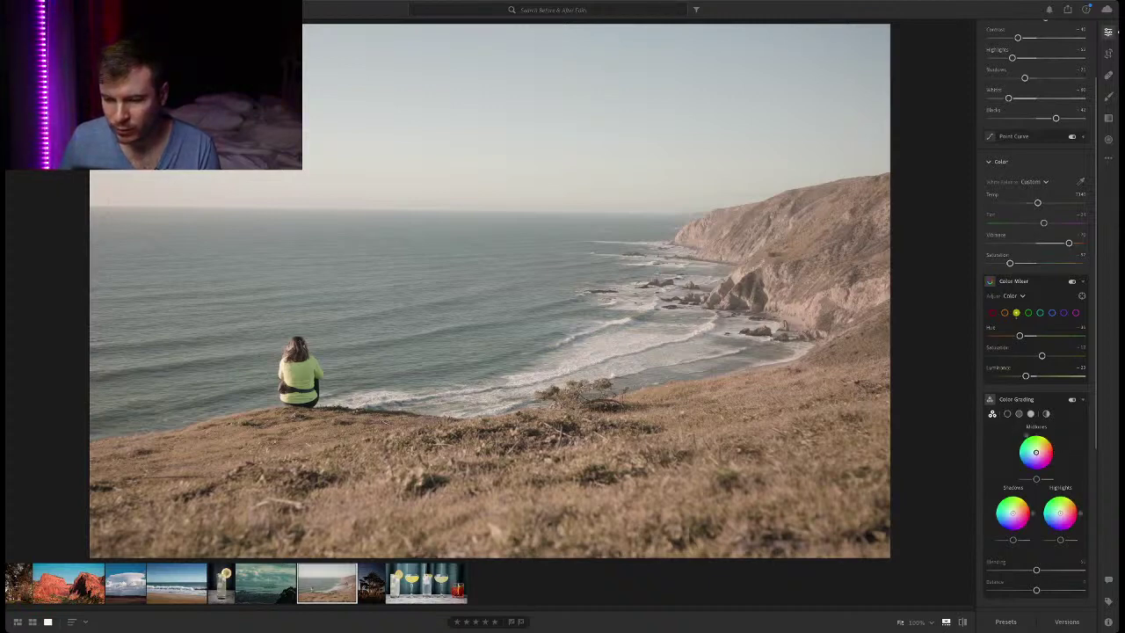
mouse_move(1035, 451)
left_mouse_down()
mouse_move(1020, 452)
mouse_move(1050, 460)
mouse_move(1038, 436)
mouse_move(1019, 457)
mouse_move(1028, 439)
mouse_move(1053, 446)
mouse_move(1038, 449)
left_mouse_up()
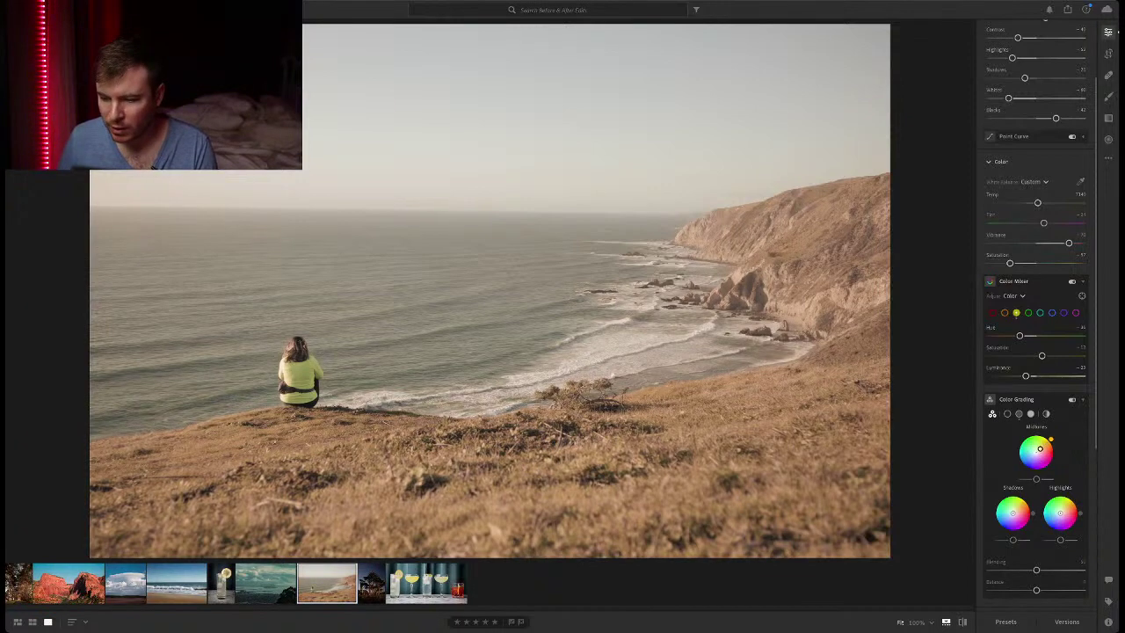
mouse_move(1013, 512)
left_mouse_down()
mouse_move(997, 523)
mouse_move(999, 503)
mouse_move(1012, 528)
mouse_move(1029, 513)
left_mouse_up()
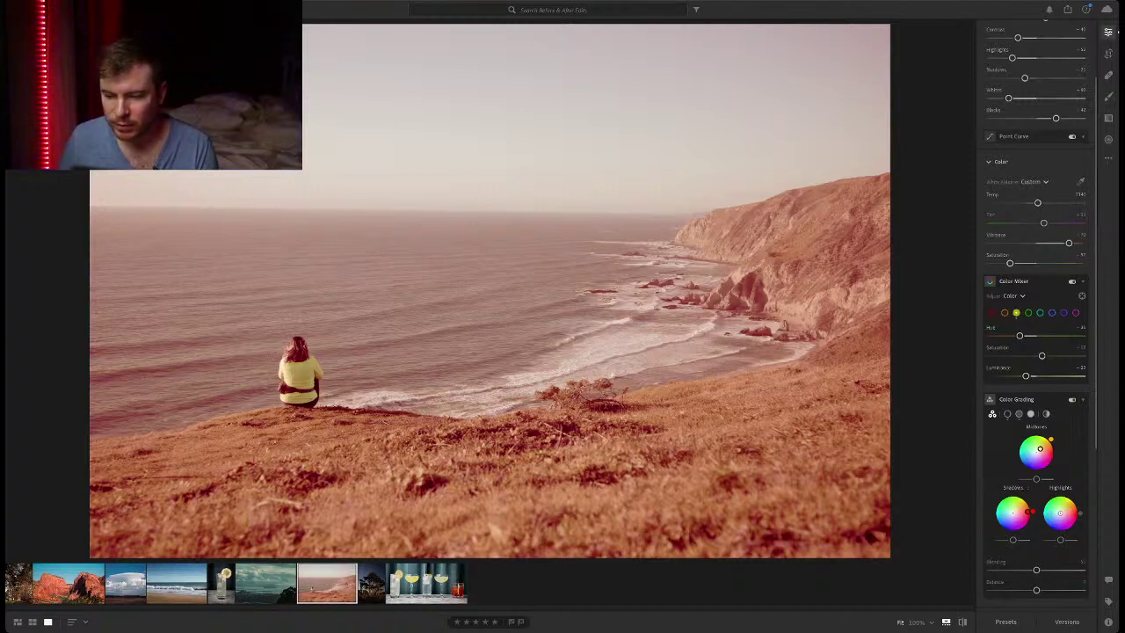
left_click_drag(1030, 512, 1017, 511)
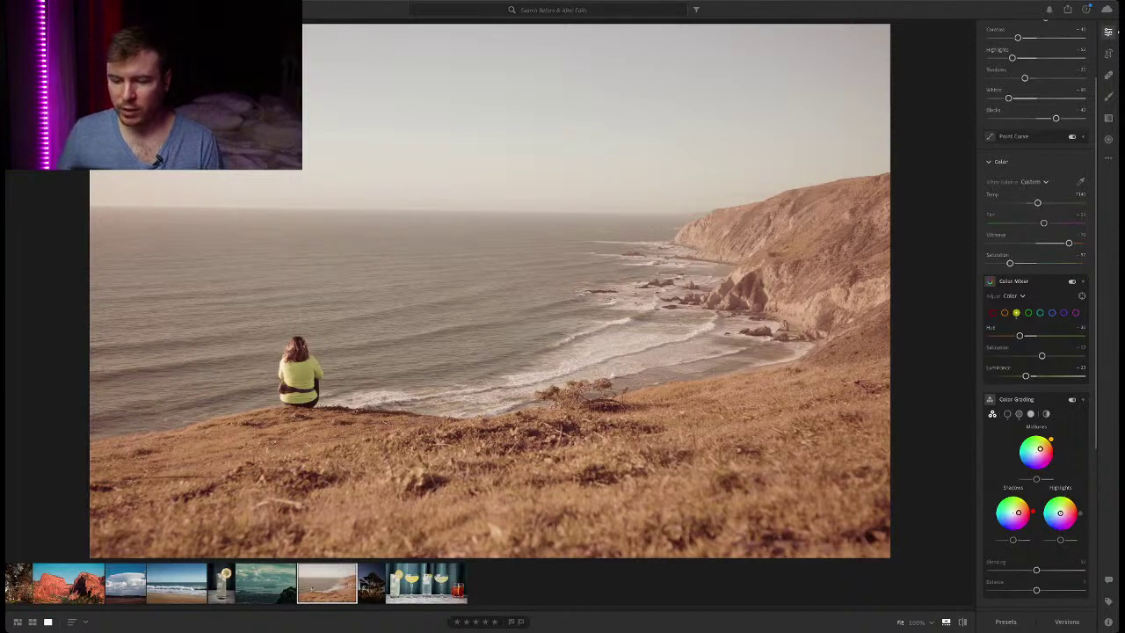
Tint the photo's highlights a soft teal with Color Grading, after trying and resetting a much stronger teal.
mouse_move(1059, 512)
left_mouse_down()
mouse_move(1054, 499)
mouse_move(1045, 514)
left_mouse_up()
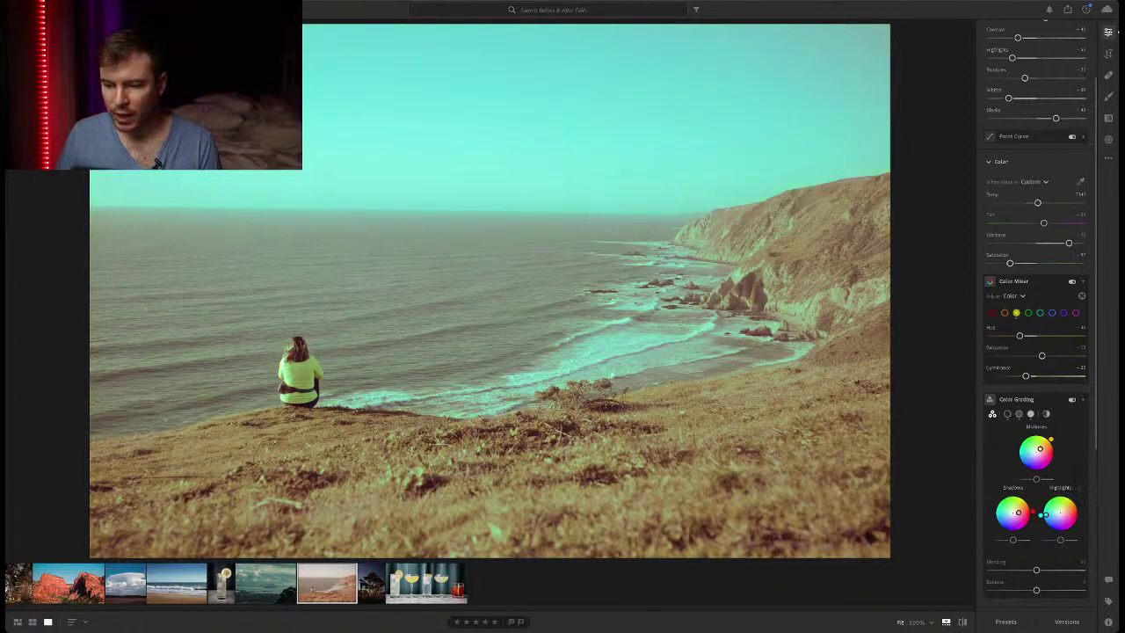
double_click(1044, 514)
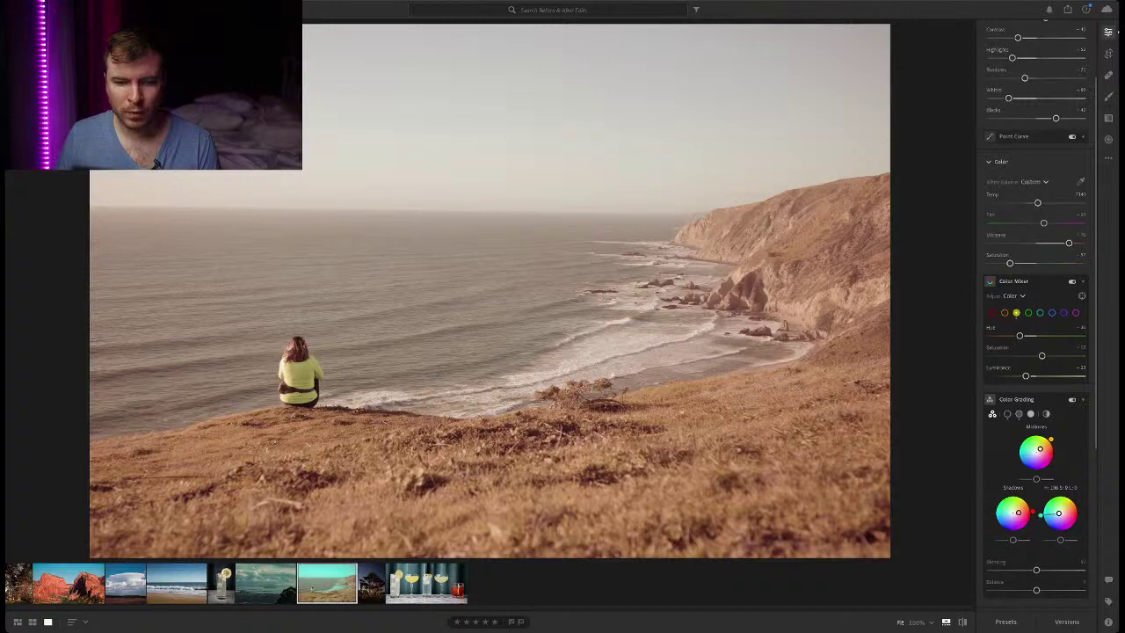
left_click_drag(1058, 512, 1059, 540)
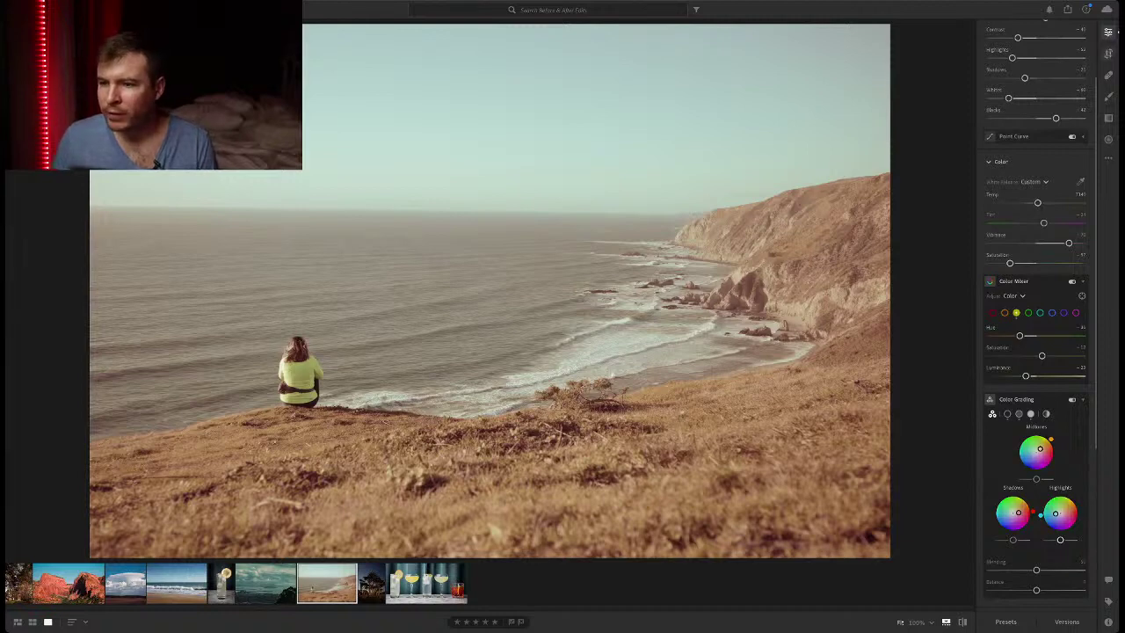
Straighten and crop the coastline photo slightly tighter, and try out the Color Grading blending.
left_click(1108, 53)
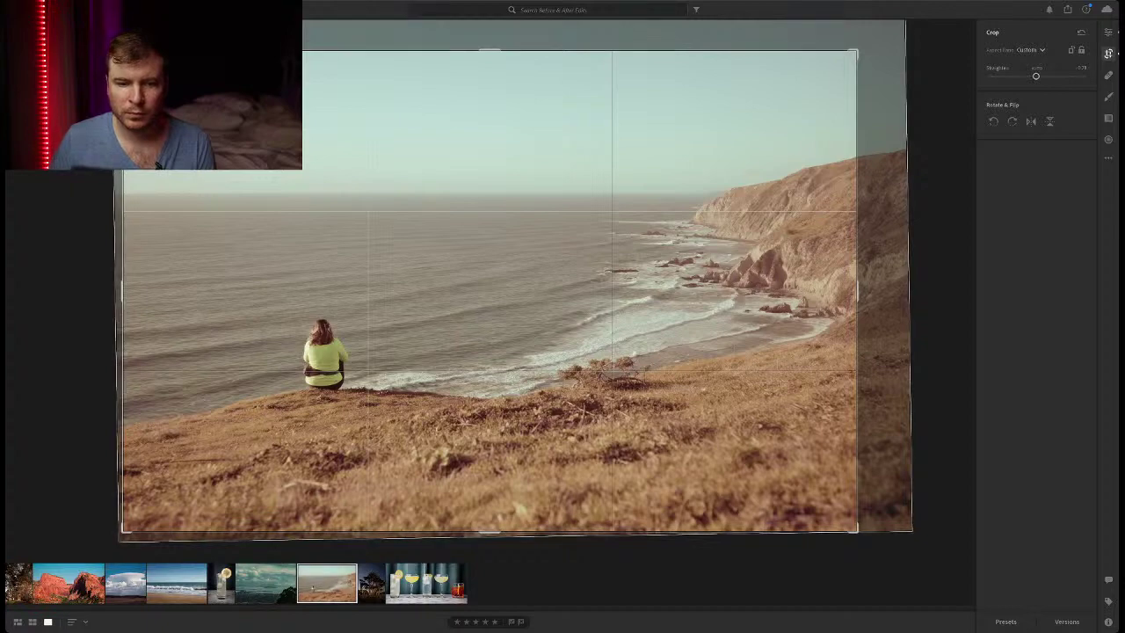
key("e")
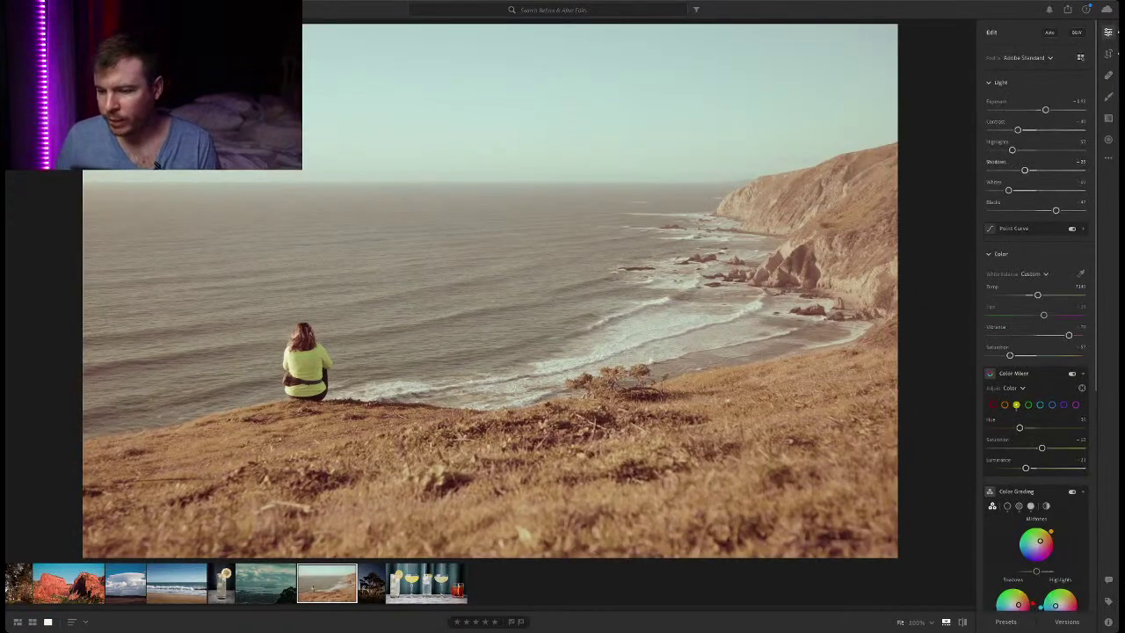
scroll(1035, 351, "down", 3)
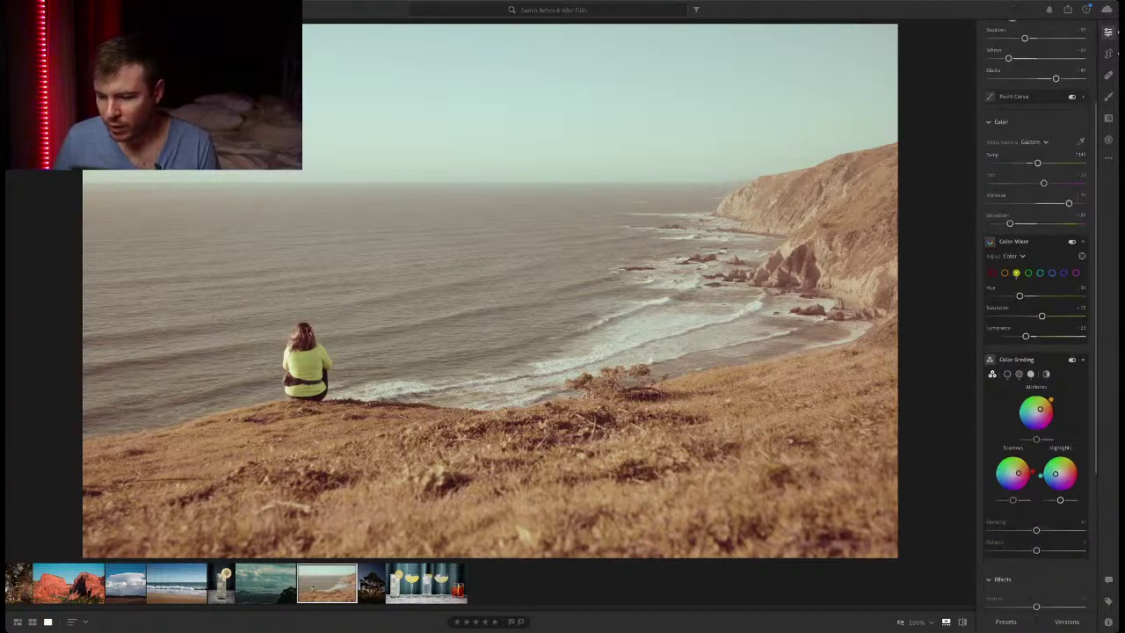
mouse_move(1036, 530)
left_mouse_down()
mouse_move(1083, 530)
mouse_move(987, 530)
mouse_move(1084, 530)
mouse_move(989, 530)
mouse_move(1083, 530)
mouse_move(1004, 530)
mouse_move(1082, 530)
mouse_move(1015, 530)
mouse_move(1082, 550)
mouse_move(989, 550)
mouse_move(1081, 550)
mouse_move(994, 550)
mouse_move(1036, 550)
mouse_move(1015, 529)
mouse_move(1036, 530)
left_mouse_up()
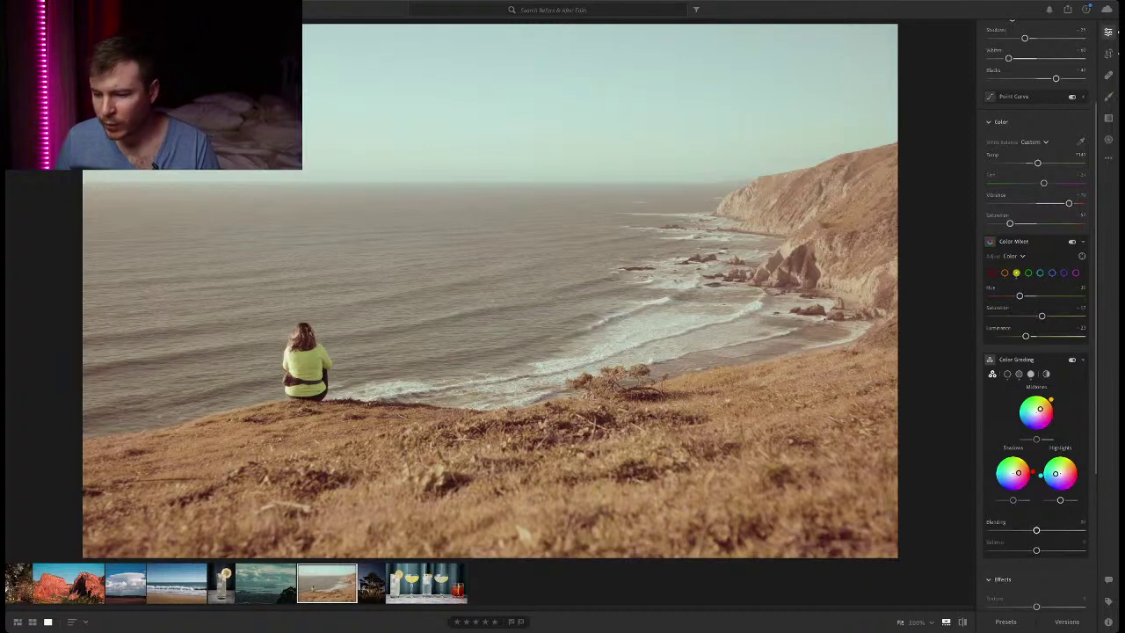
Try a strongly negative Texture and reset it, and set Clarity to about +16 and Dehaze to about -16.
scroll(1036, 440, "down", 5)
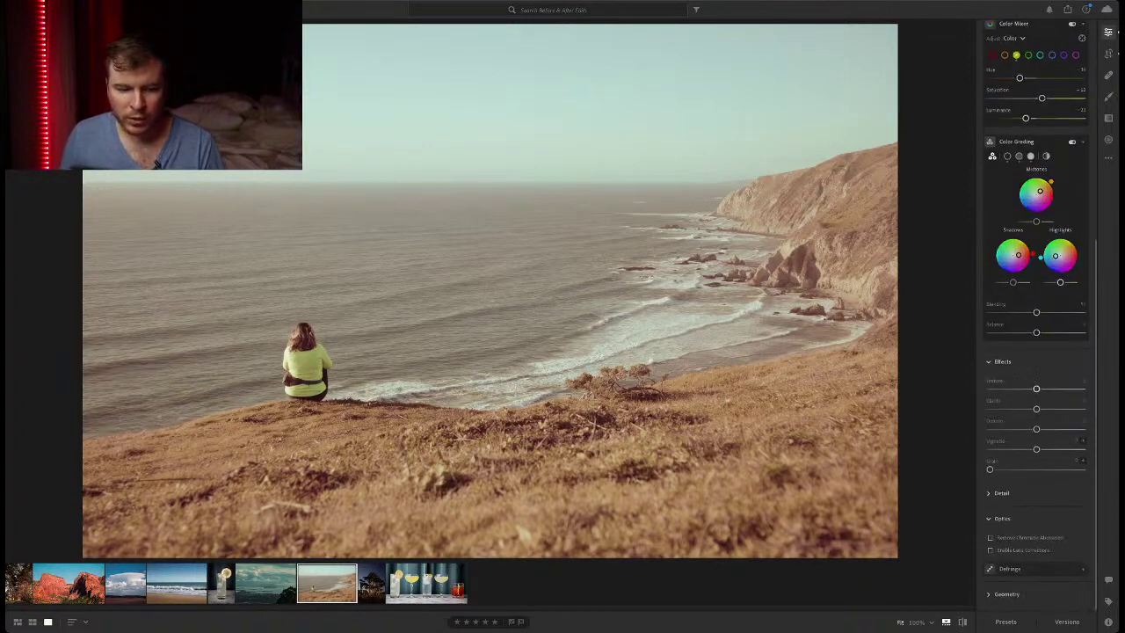
left_click_drag(1036, 389, 991, 389)
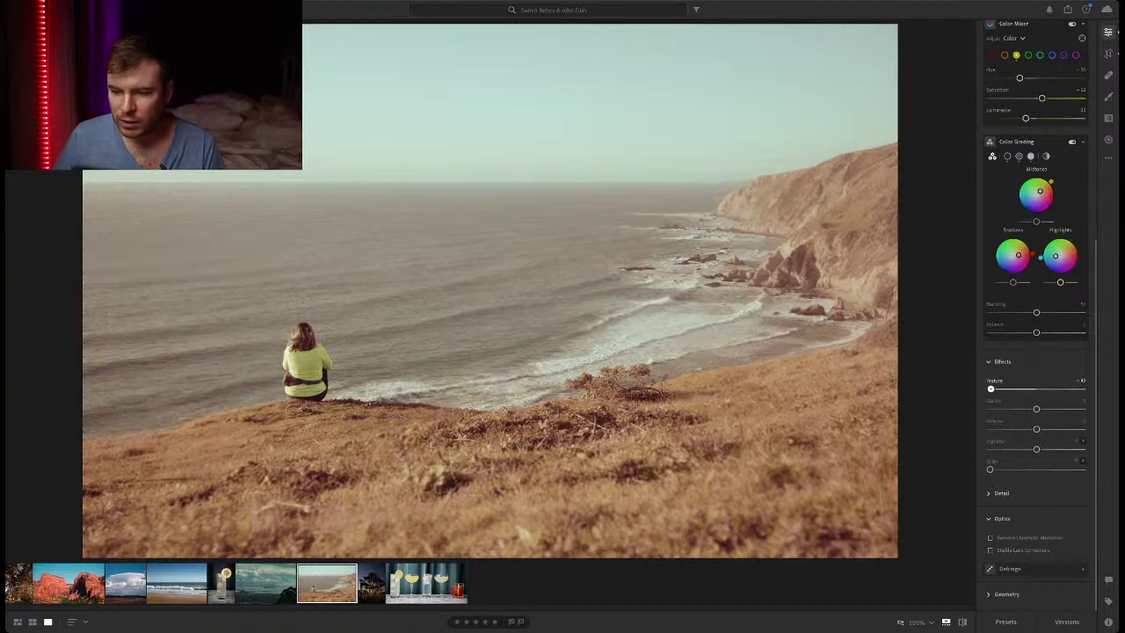
double_click(991, 388)
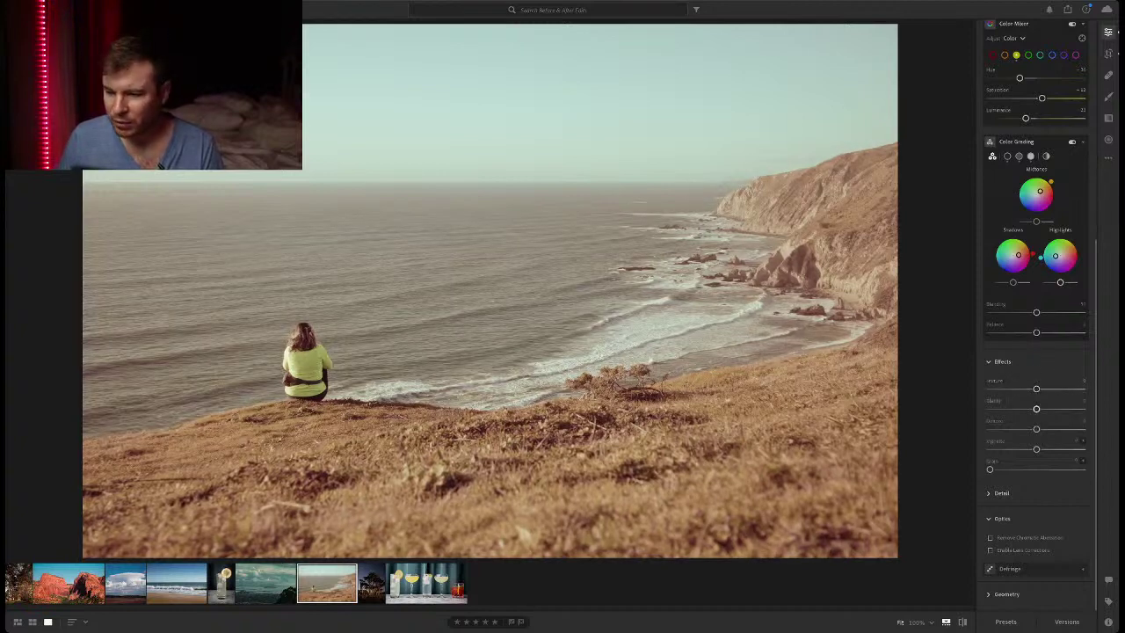
left_click_drag(1035, 408, 1063, 428)
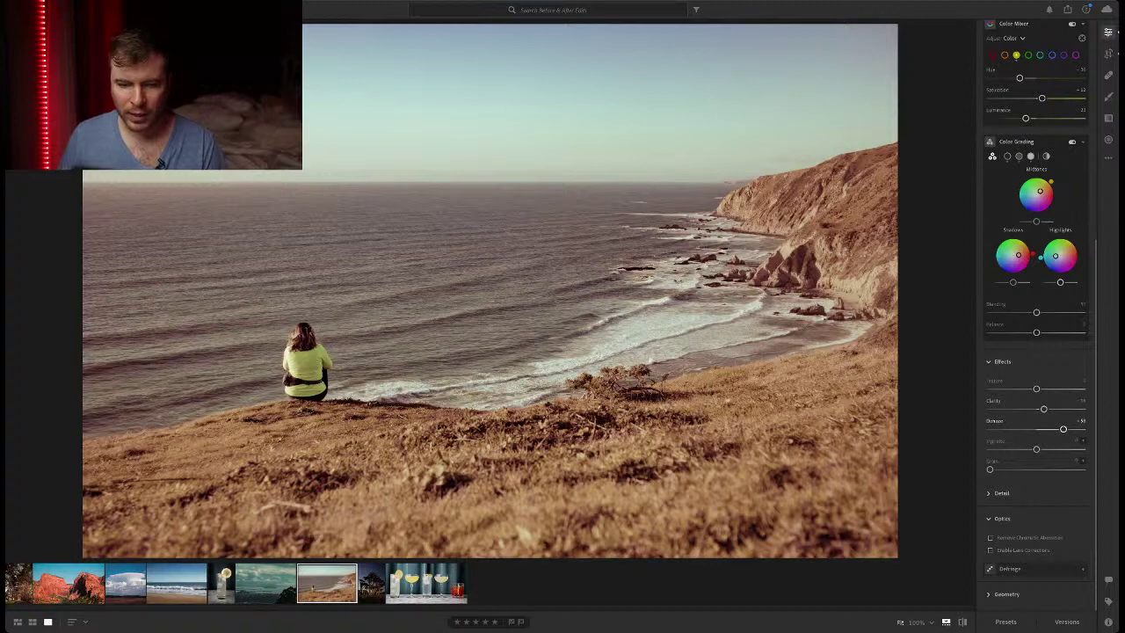
left_click_drag(1063, 429, 1029, 428)
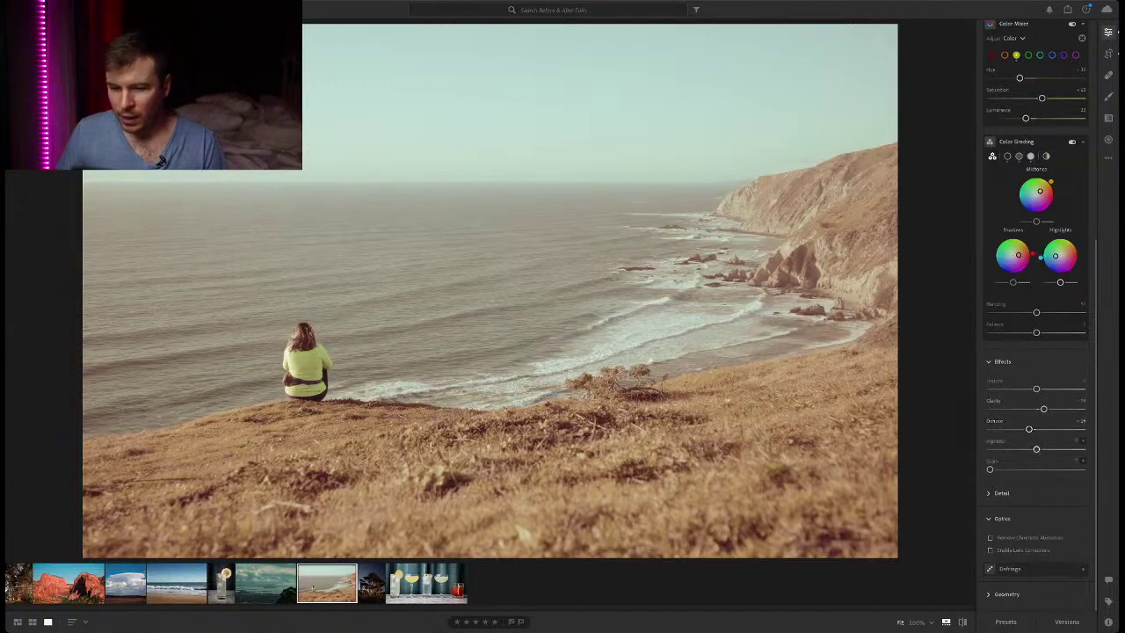
Try a darkening Vignette on the photo and reset it, and add Grain of about 27.
left_click_drag(1036, 449, 1015, 449)
double_click(1015, 449)
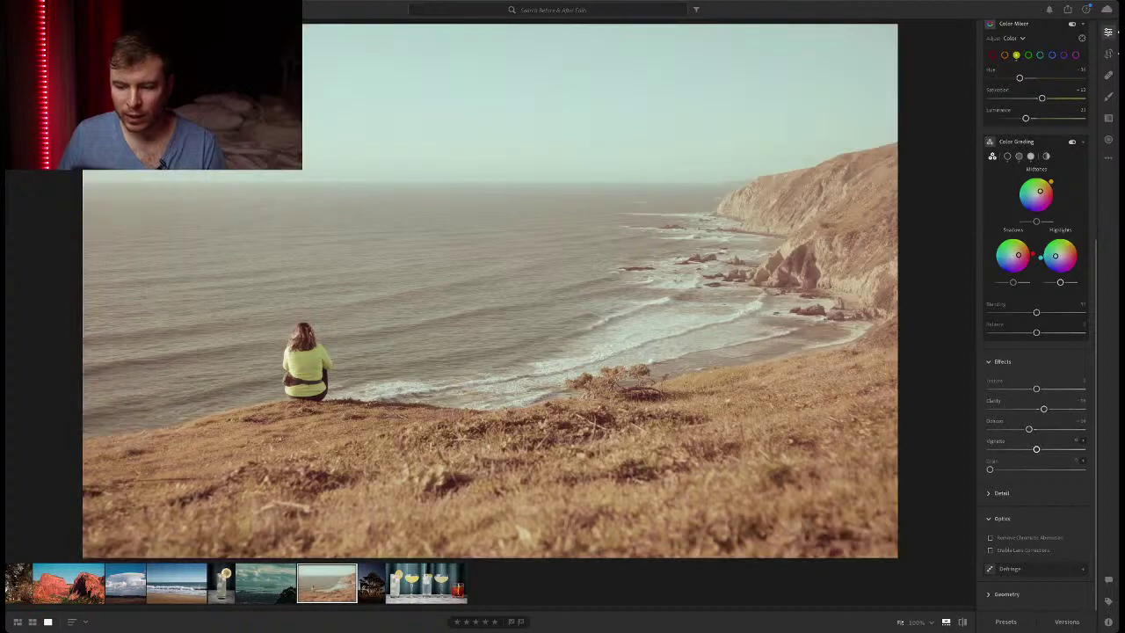
left_click_drag(990, 468, 1014, 468)
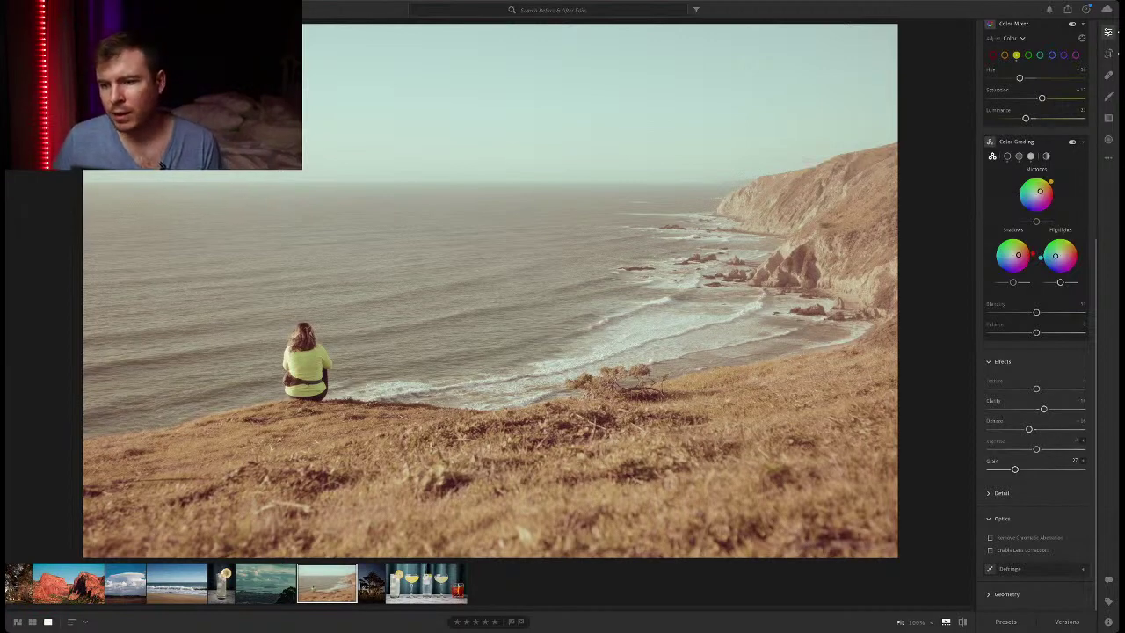
Add a linear gradient over the sky from its upper part to the sea, with Saturation at about +97.
left_click(1108, 117)
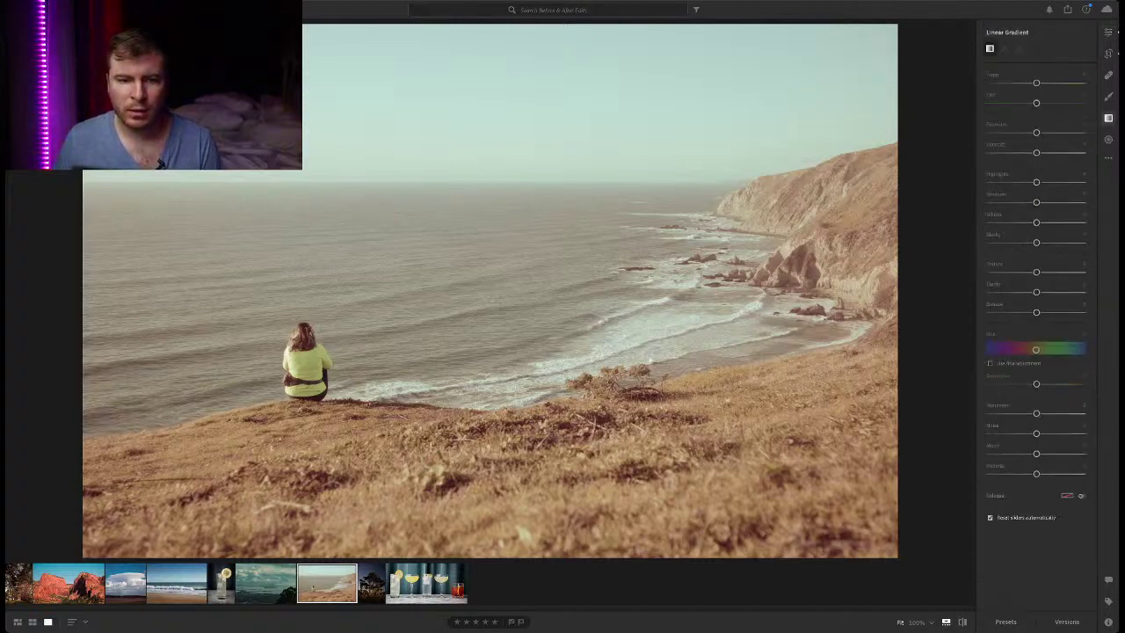
left_click_drag(475, 140, 472, 340)
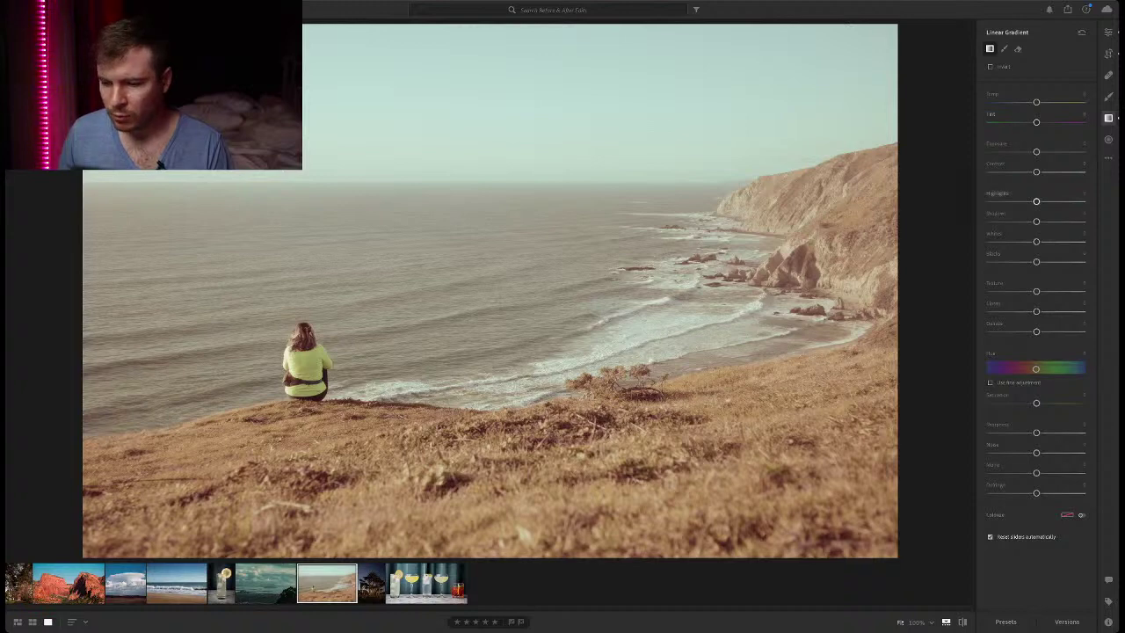
left_click_drag(1036, 402, 1081, 402)
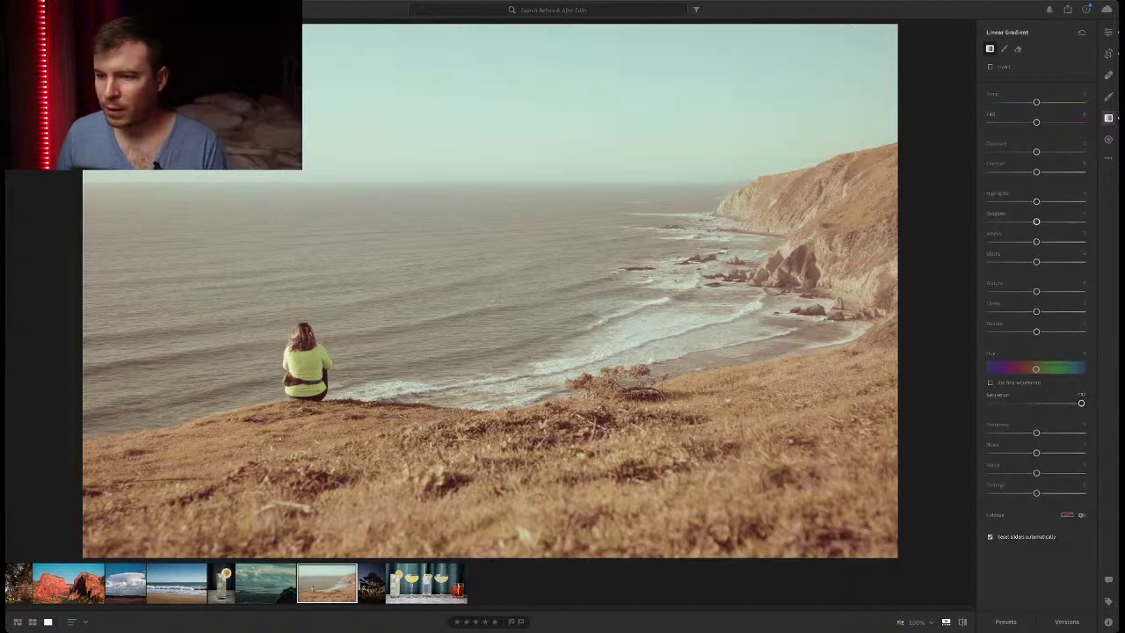
Set the sky gradient's Exposure to about -2.3, Contrast to about -52, Highlights to about +60 and Dehaze to about -64.
left_click_drag(1035, 151, 989, 151)
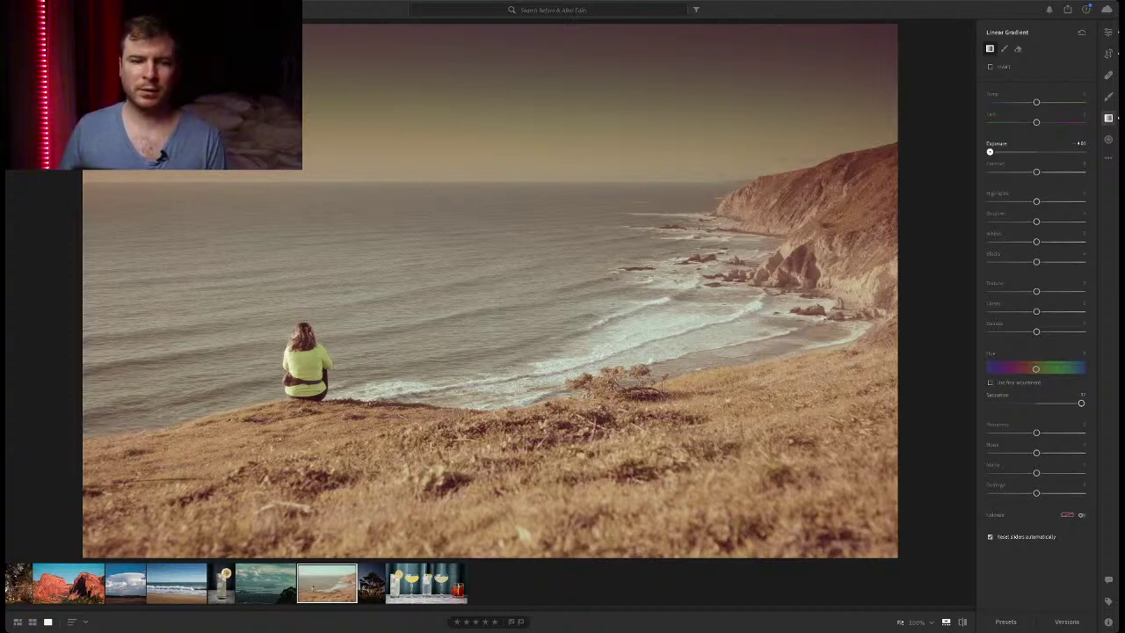
left_click_drag(991, 151, 1064, 201)
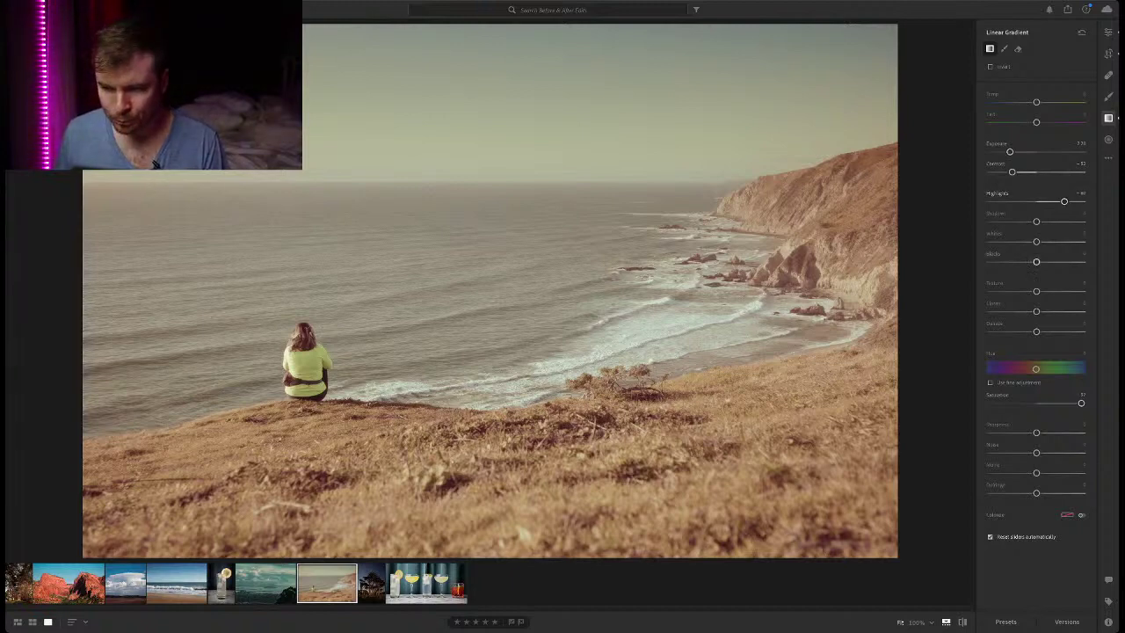
mouse_move(1036, 332)
left_mouse_down()
mouse_move(990, 332)
mouse_move(1083, 331)
mouse_move(1010, 331)
mouse_move(1042, 331)
left_mouse_up()
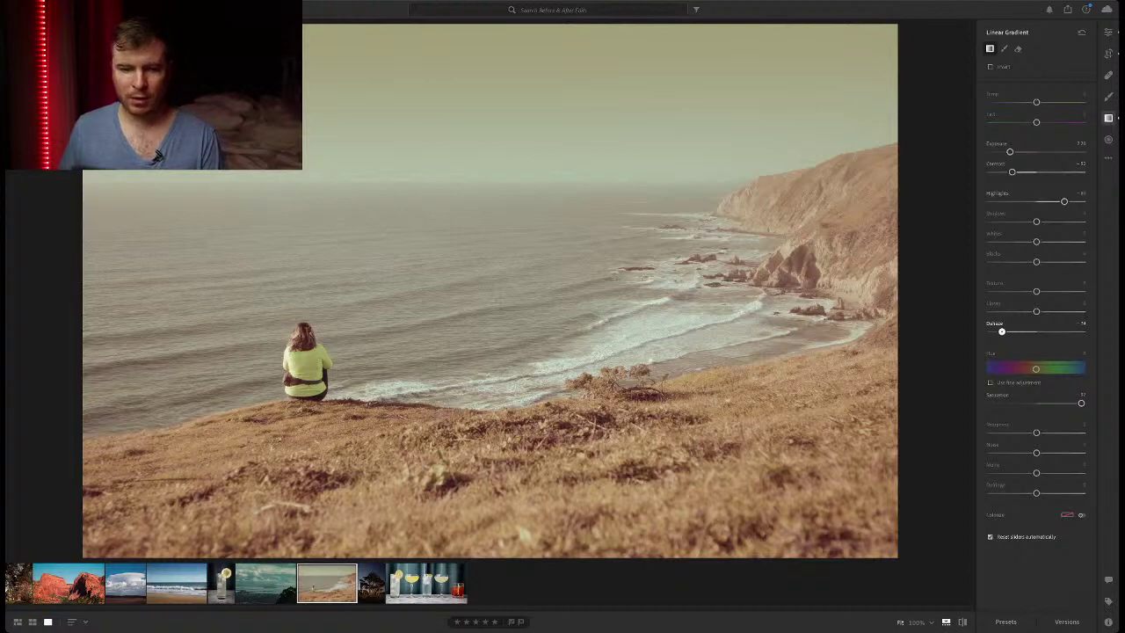
mouse_move(1001, 330)
left_mouse_down()
mouse_move(1017, 330)
mouse_move(1006, 330)
left_mouse_up()
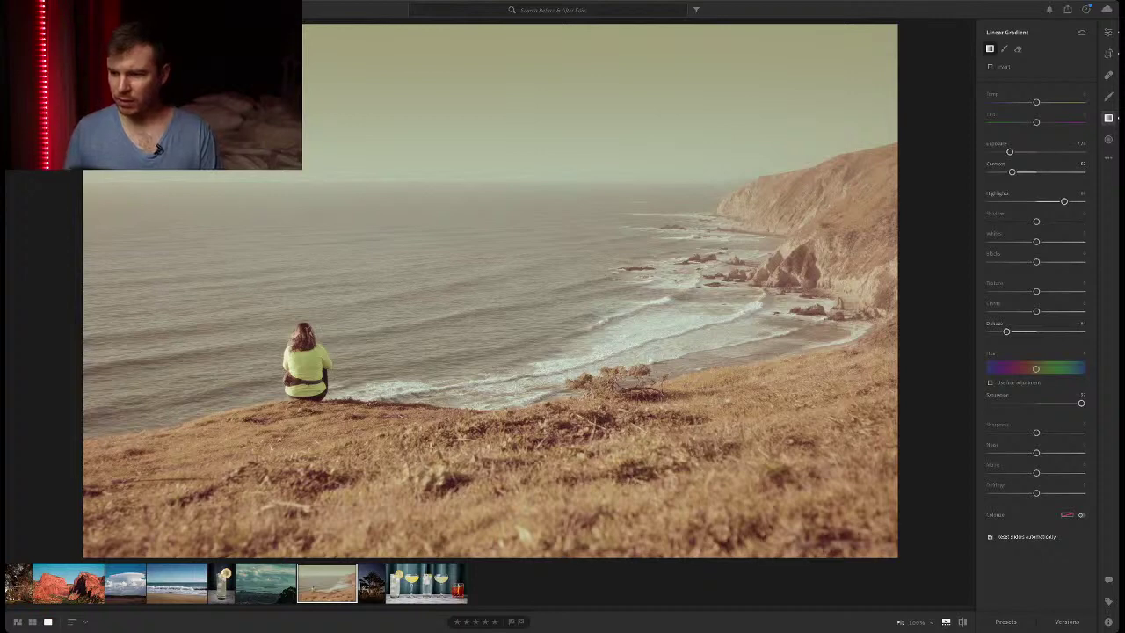
Add a radial gradient around the person sitting on the cliff edge and fit its oval closely to the figure.
left_click(1108, 138)
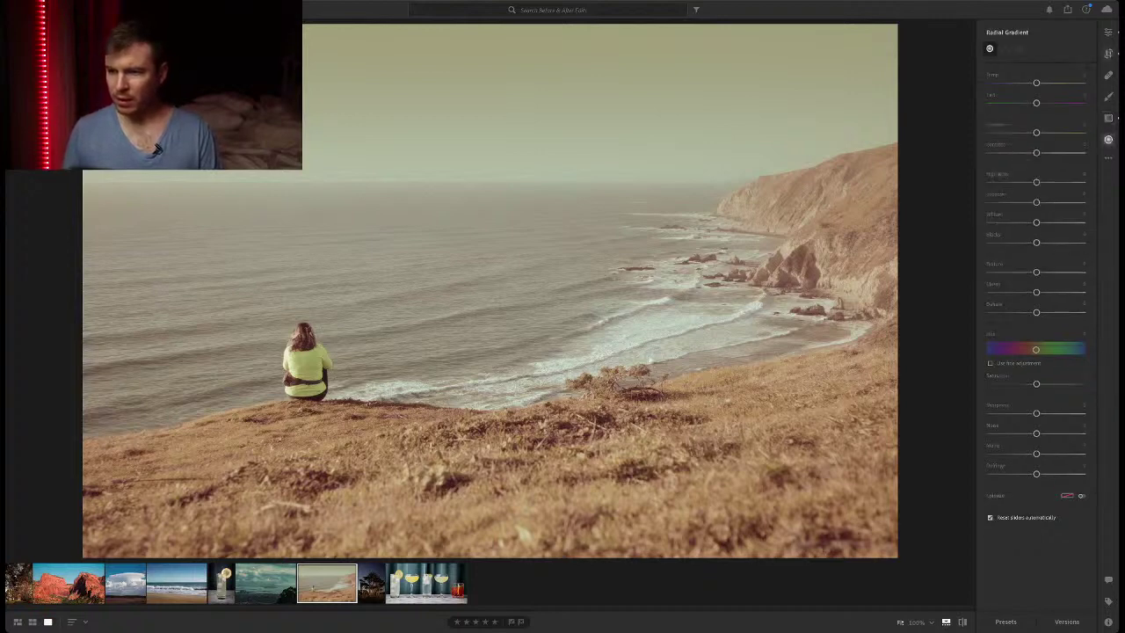
left_click(1108, 31)
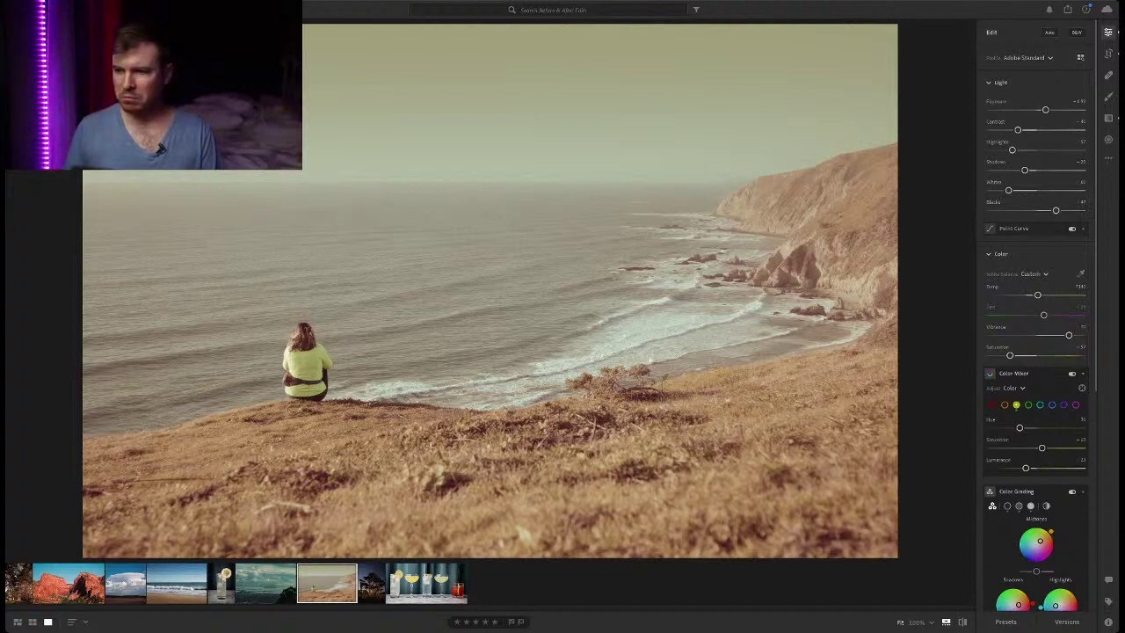
left_click(1108, 139)
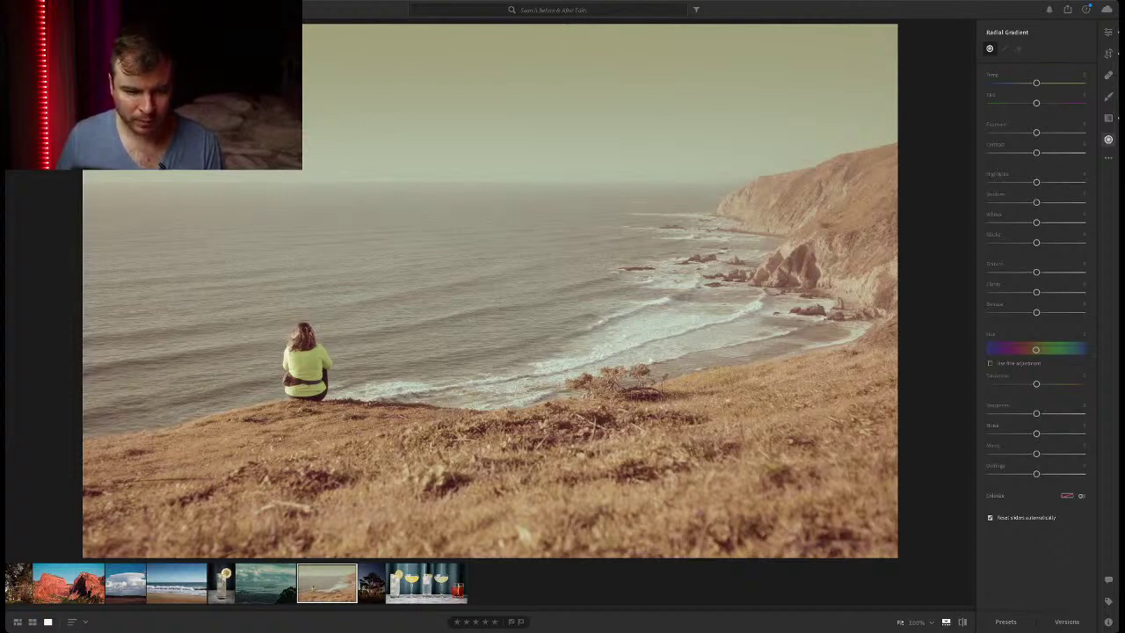
left_click_drag(289, 320, 290, 412)
left_click_drag(289, 327, 376, 400)
left_click_drag(305, 394, 304, 407)
left_click_drag(371, 351, 338, 351)
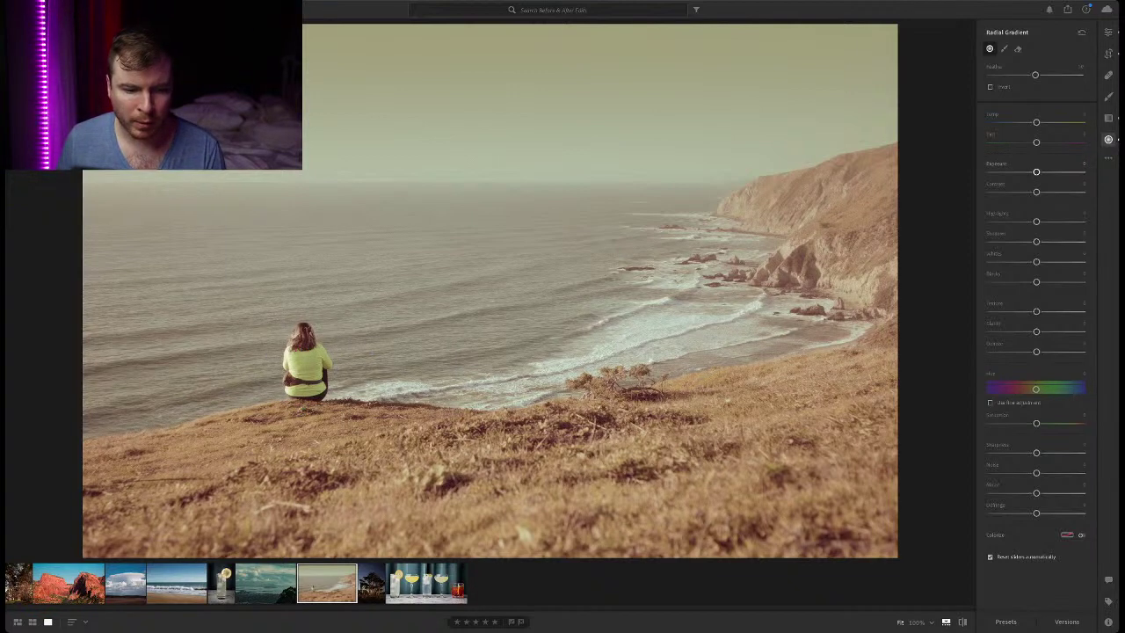
Set the figure's radial gradient to Highlights about -54 and Shadows about -7, trying and resetting small Exposure and Whites increases.
left_click_drag(1036, 171, 1037, 171)
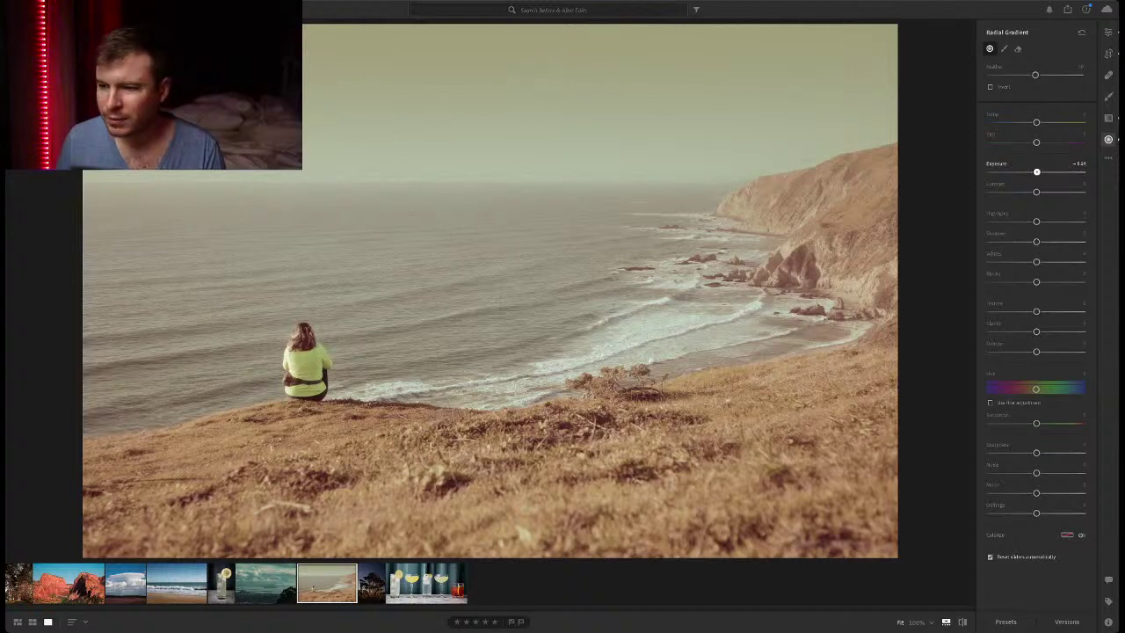
double_click(1036, 172)
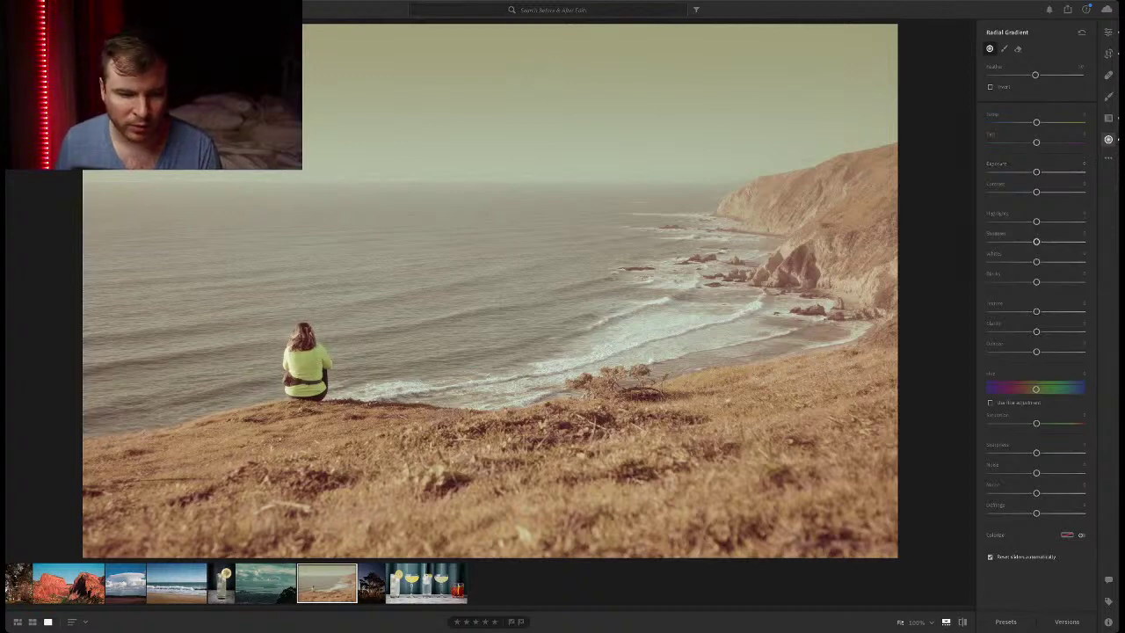
mouse_move(1036, 240)
left_mouse_down()
mouse_move(1068, 241)
mouse_move(1032, 241)
left_mouse_up()
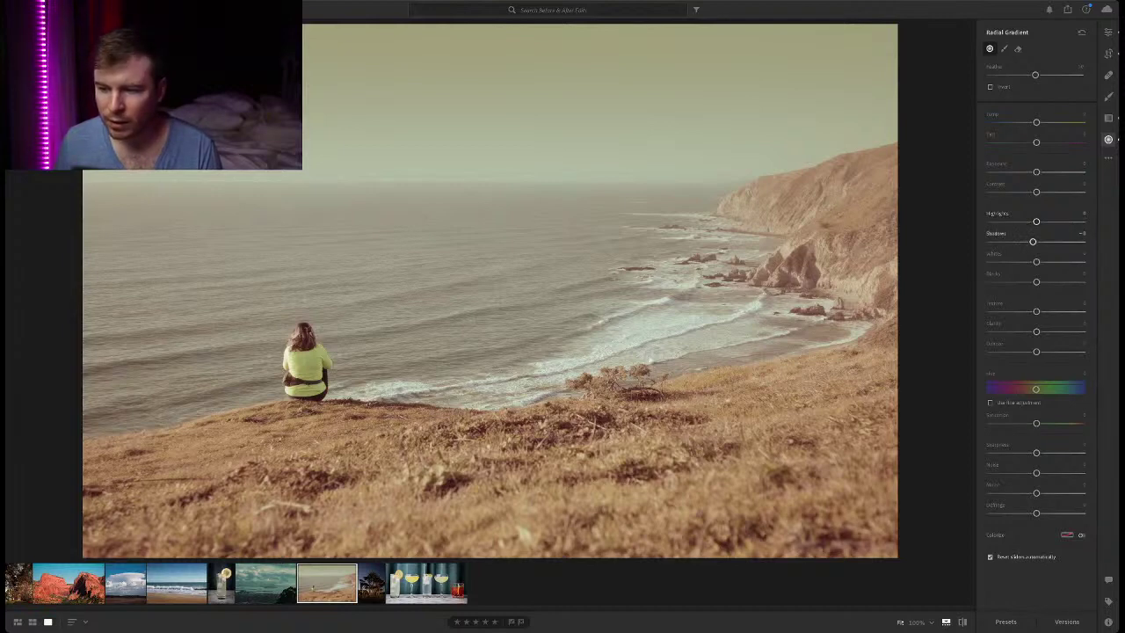
left_click_drag(1036, 222, 1008, 222)
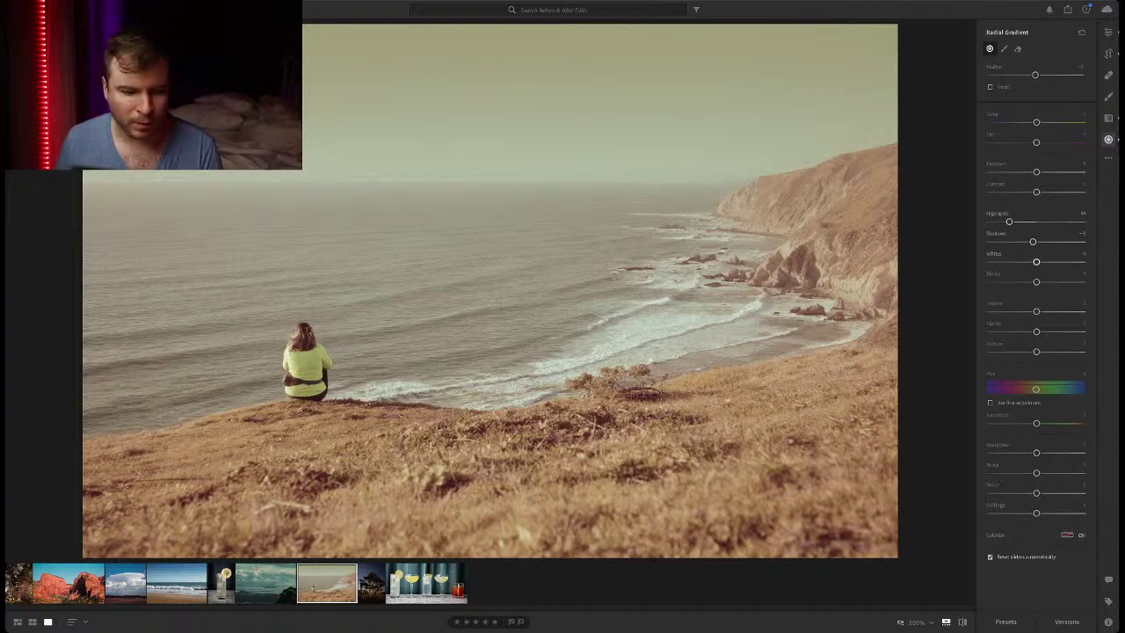
mouse_move(1035, 261)
left_mouse_down()
mouse_move(996, 261)
mouse_move(1060, 261)
mouse_move(1022, 261)
mouse_move(1055, 261)
mouse_move(1044, 261)
left_mouse_up()
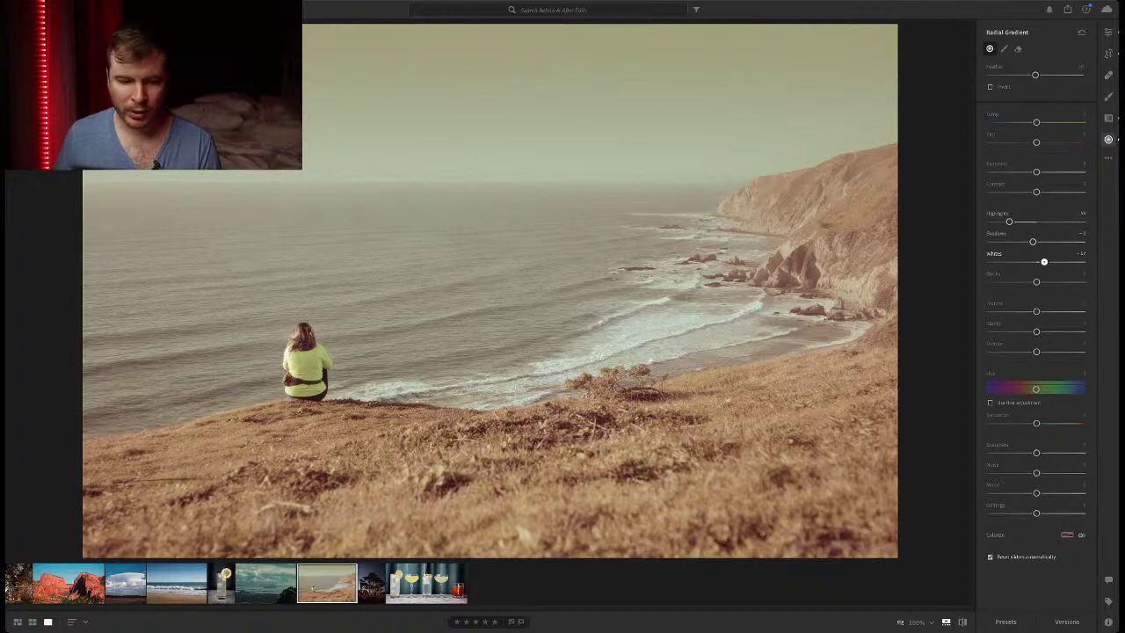
left_click_drag(1044, 261, 1036, 261)
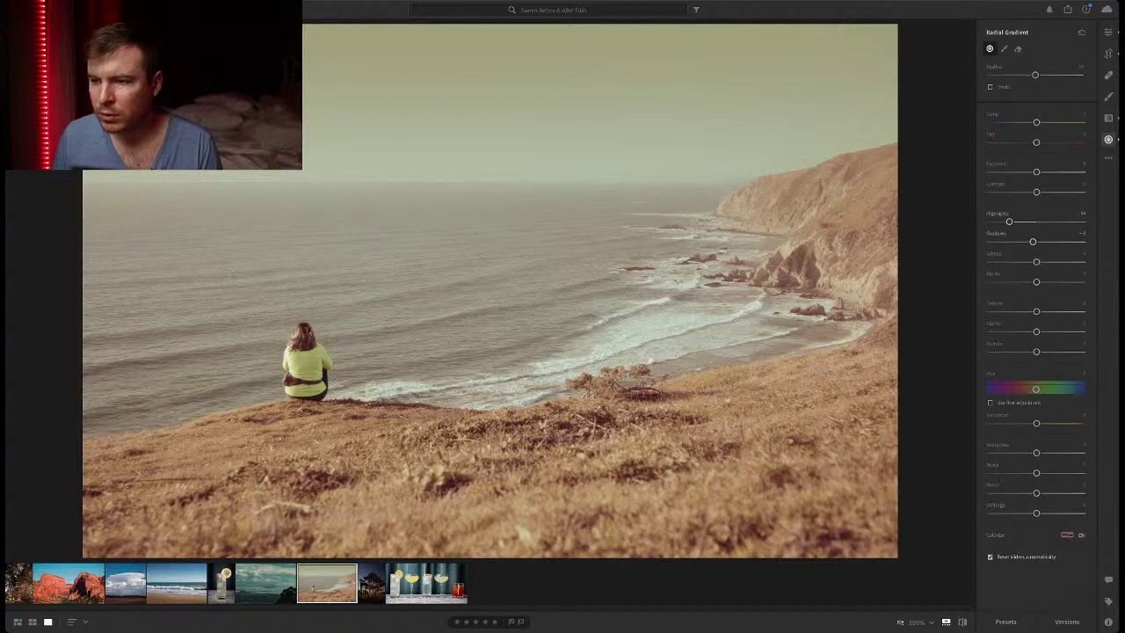
Hide the adjustment controls and compare the edited coastline photo with its original version.
key("shift+r")
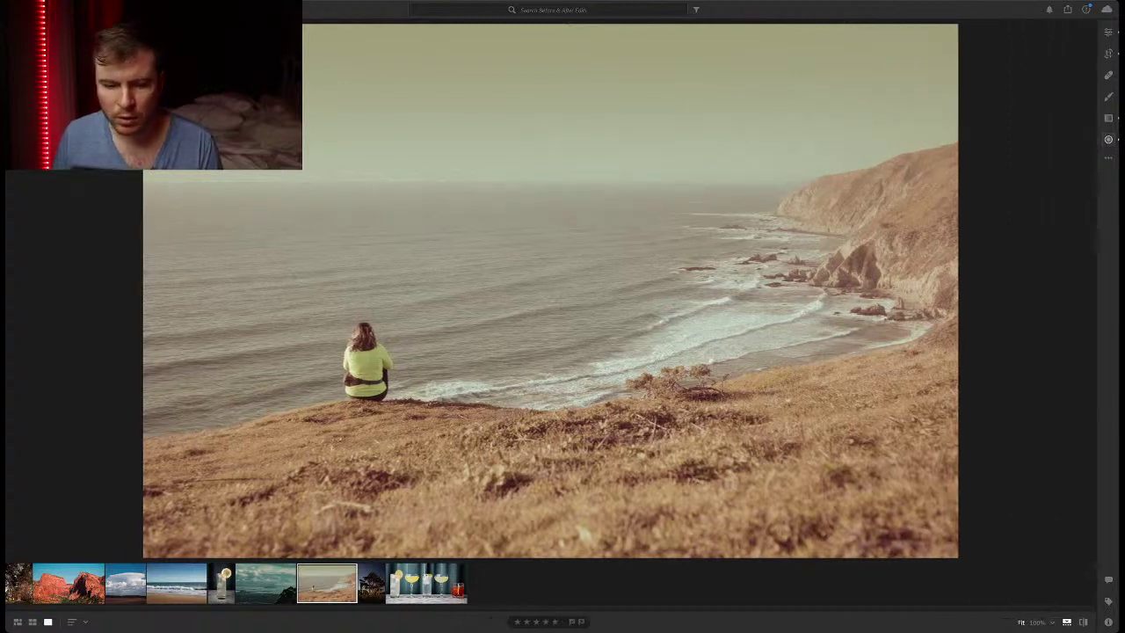
key("backslash")
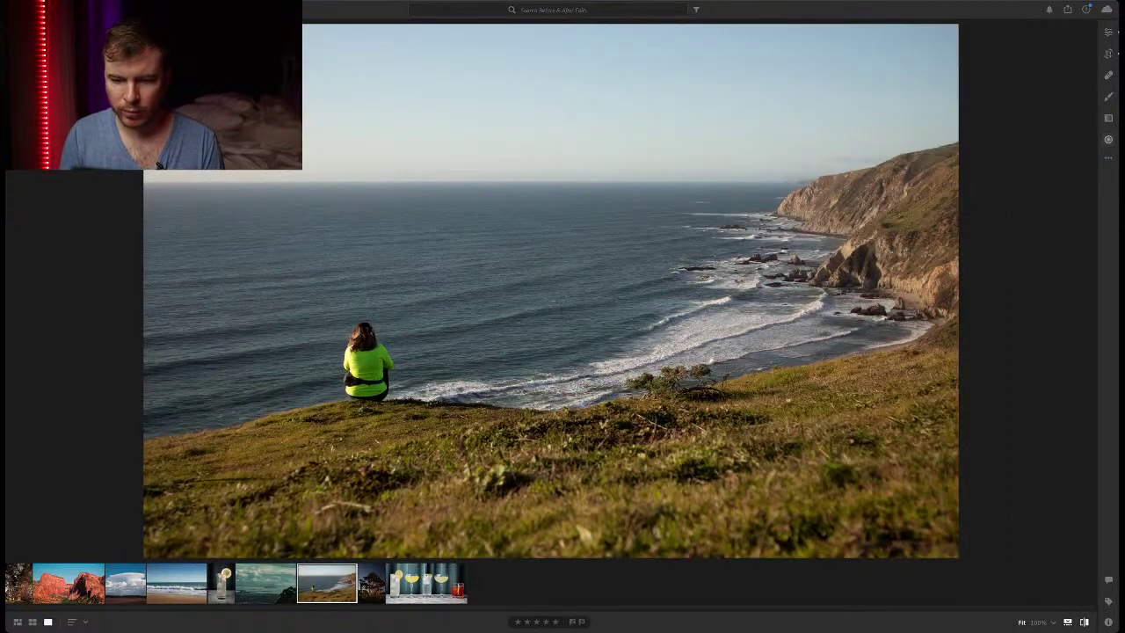
key("backslash")
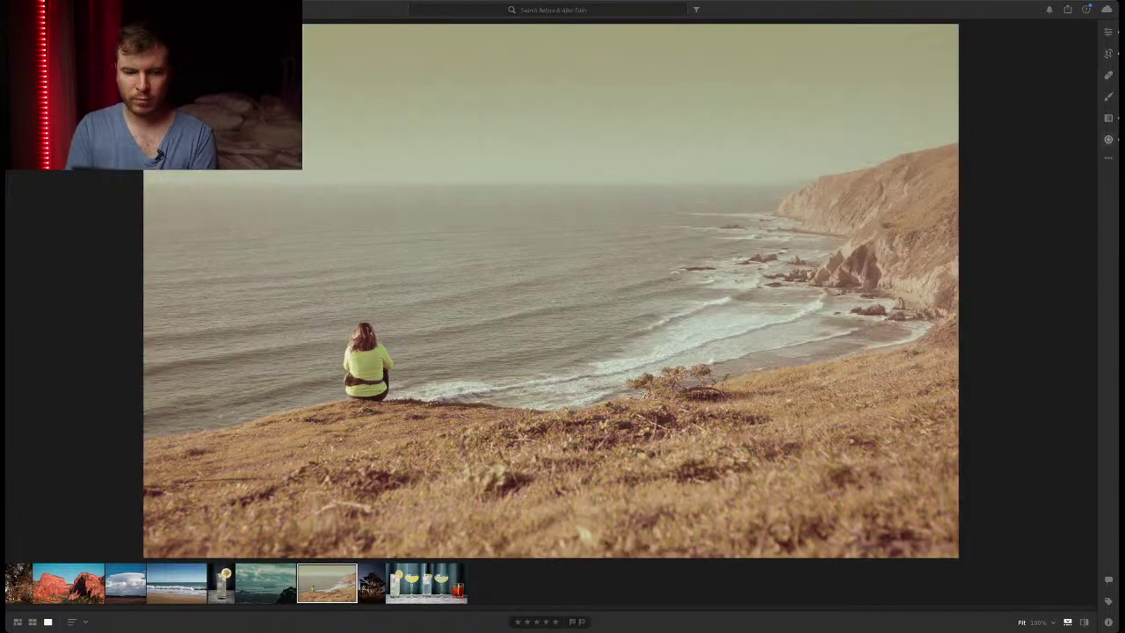
key("backslash")
key("backslash")
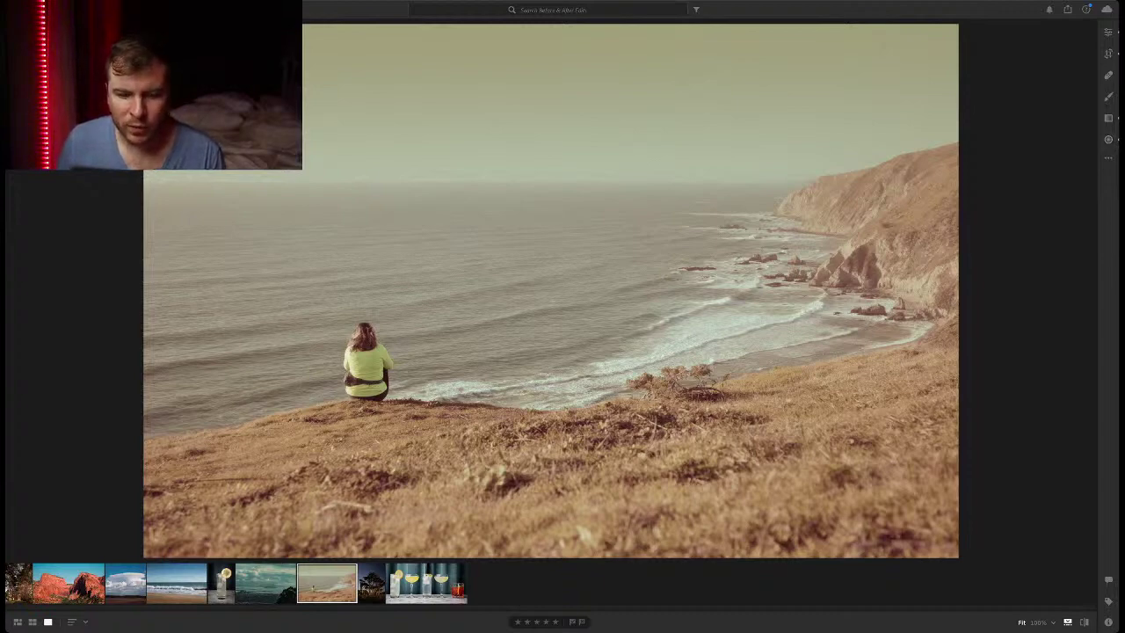
Switch to the photo of the trees under the moon, check the moon at 100%, and apply the Adobe Landscape profile.
key("Right")
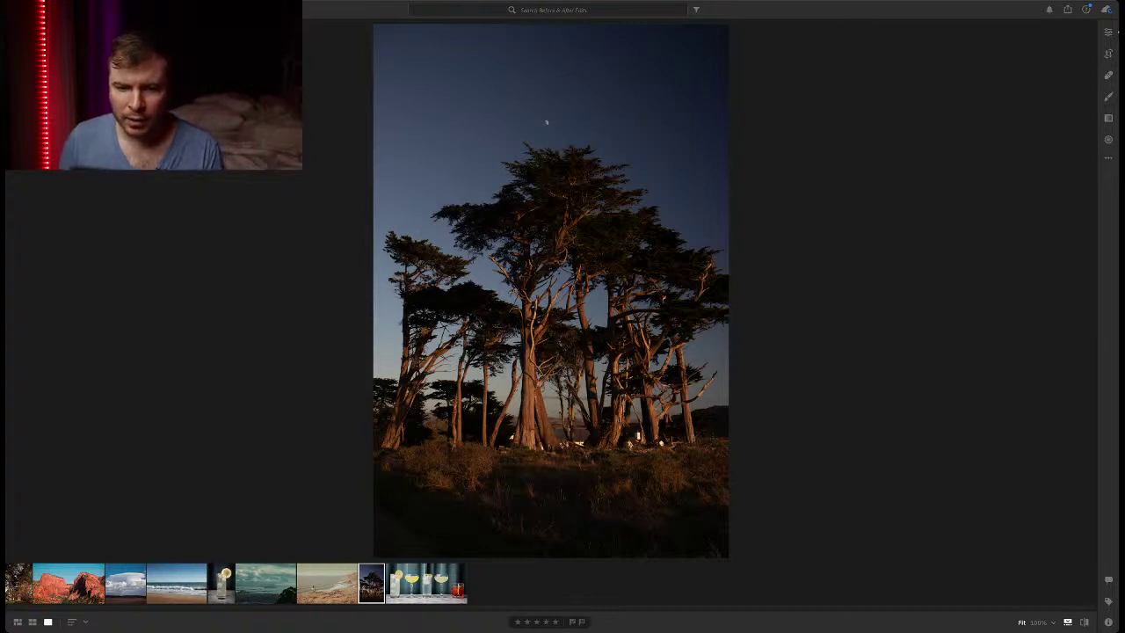
left_click(547, 125)
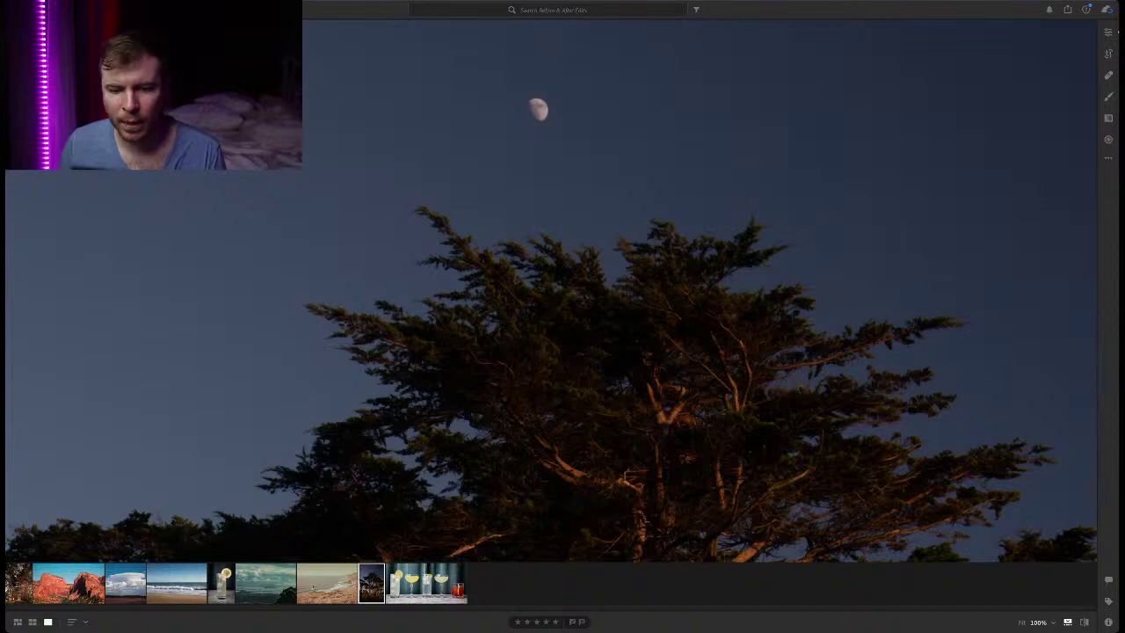
key("z")
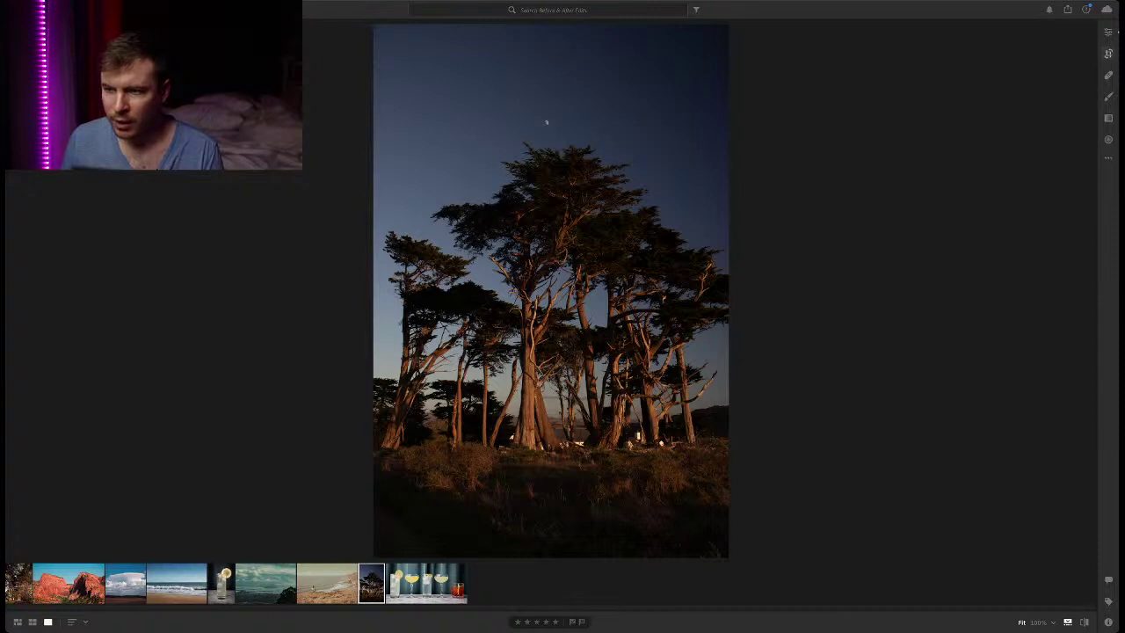
left_click(1108, 53)
left_click(1108, 32)
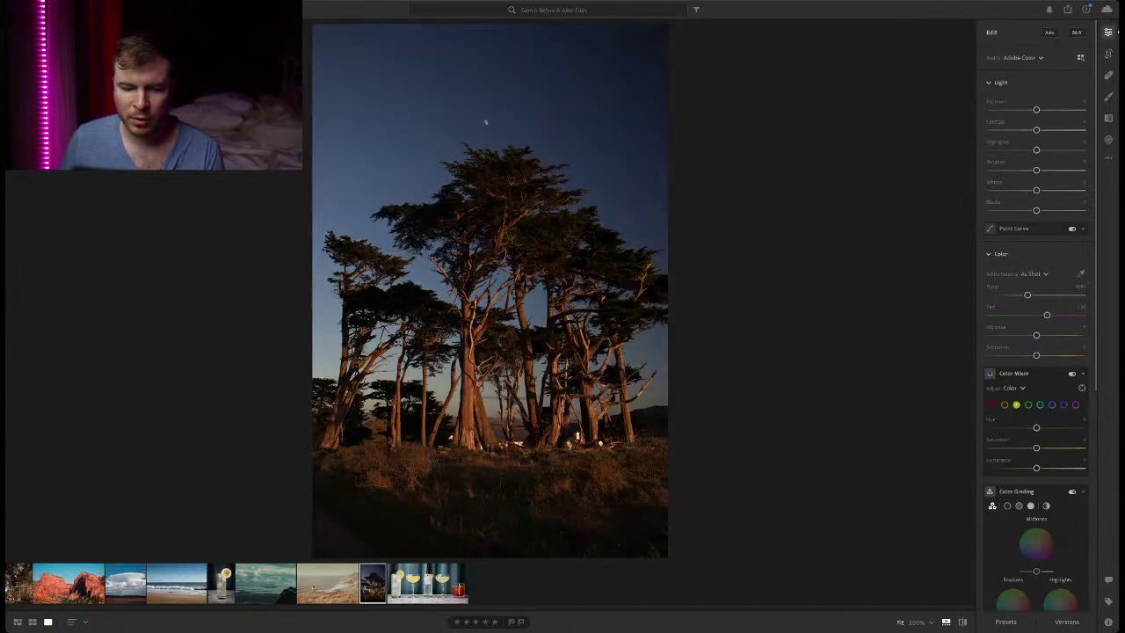
key("v")
key("v")
key("v")
key("v")
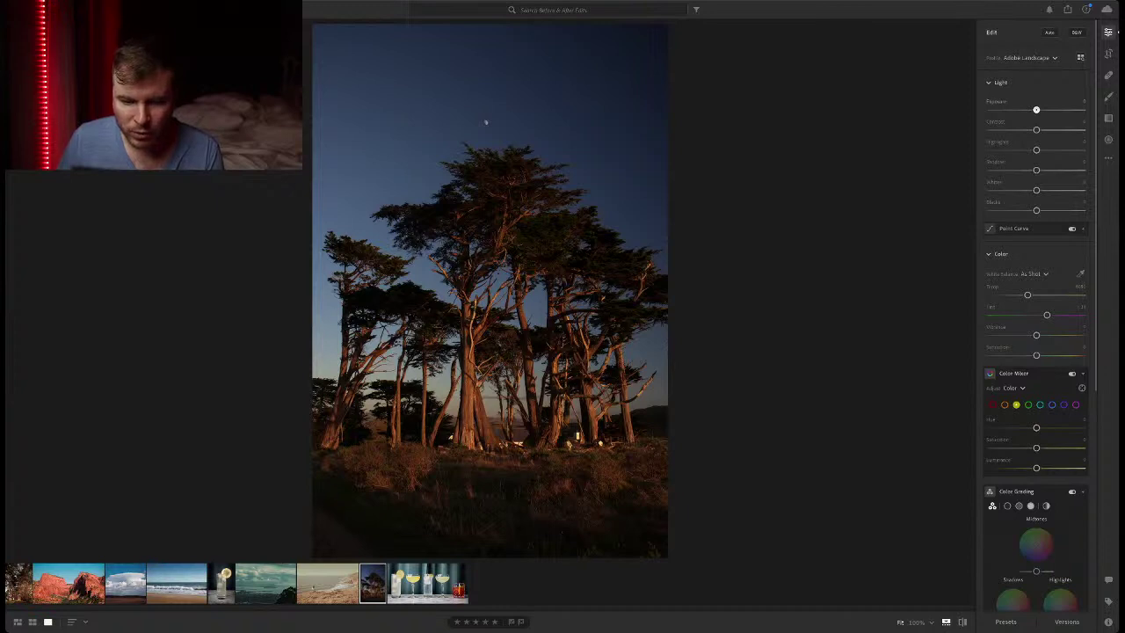
Set the tree photo's Exposure to about -0.22, Contrast to about -31 and Shadows to about +35.
left_click_drag(1036, 110, 1053, 110)
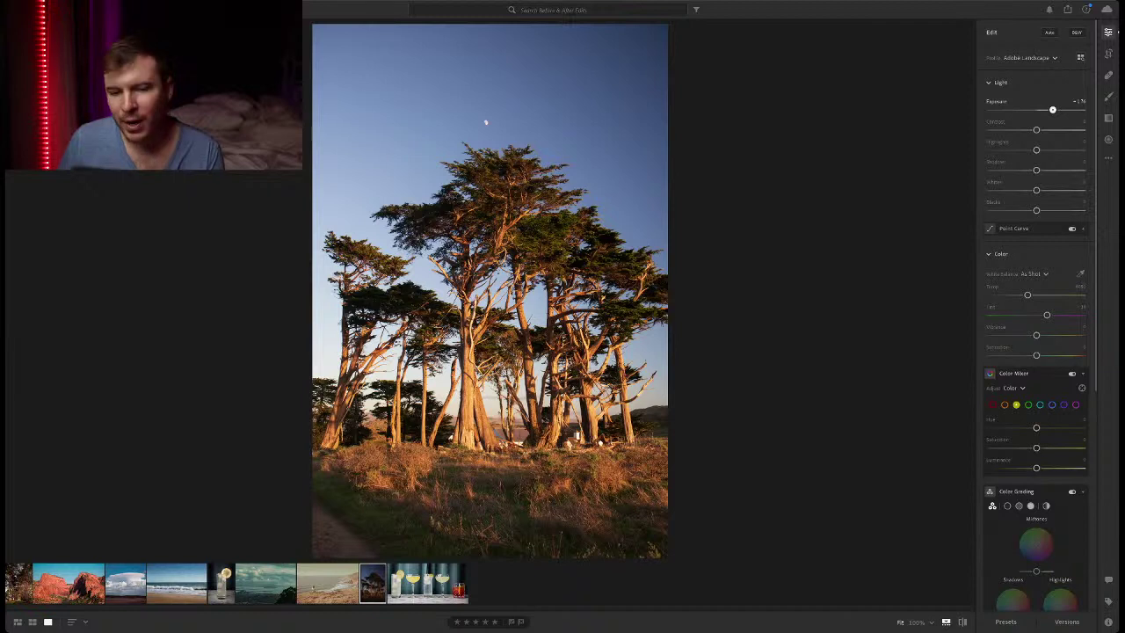
left_click_drag(1052, 109, 1003, 129)
mouse_move(1002, 129)
left_mouse_down()
mouse_move(1059, 129)
mouse_move(999, 129)
mouse_move(1045, 129)
mouse_move(1020, 129)
left_mouse_up()
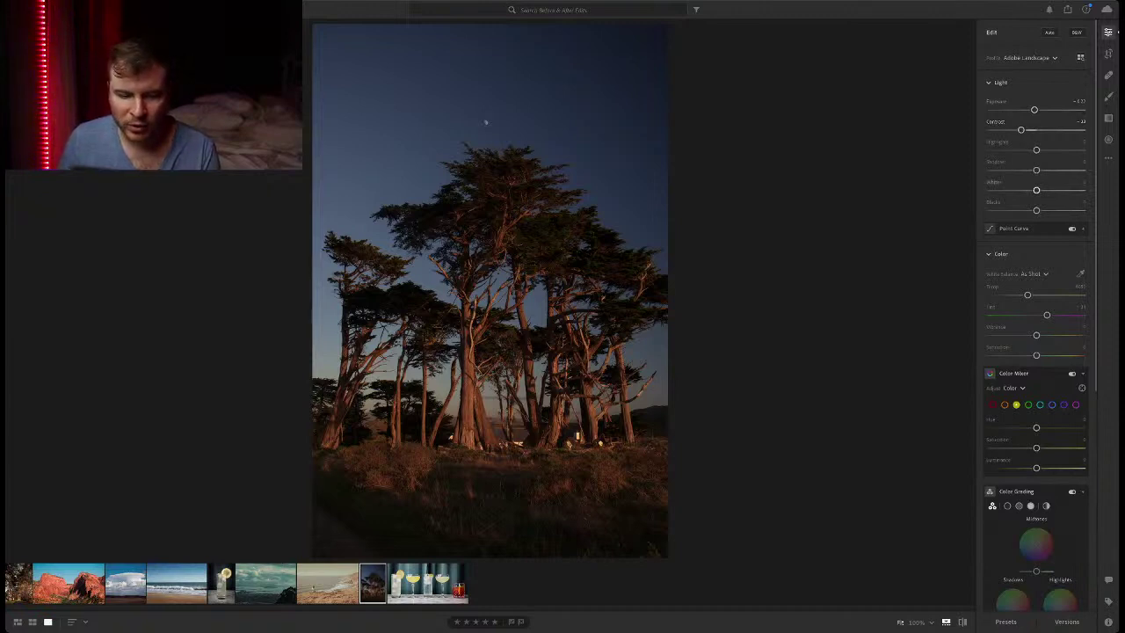
mouse_move(1036, 170)
left_mouse_down()
mouse_move(1061, 170)
mouse_move(1026, 170)
mouse_move(1053, 169)
left_mouse_up()
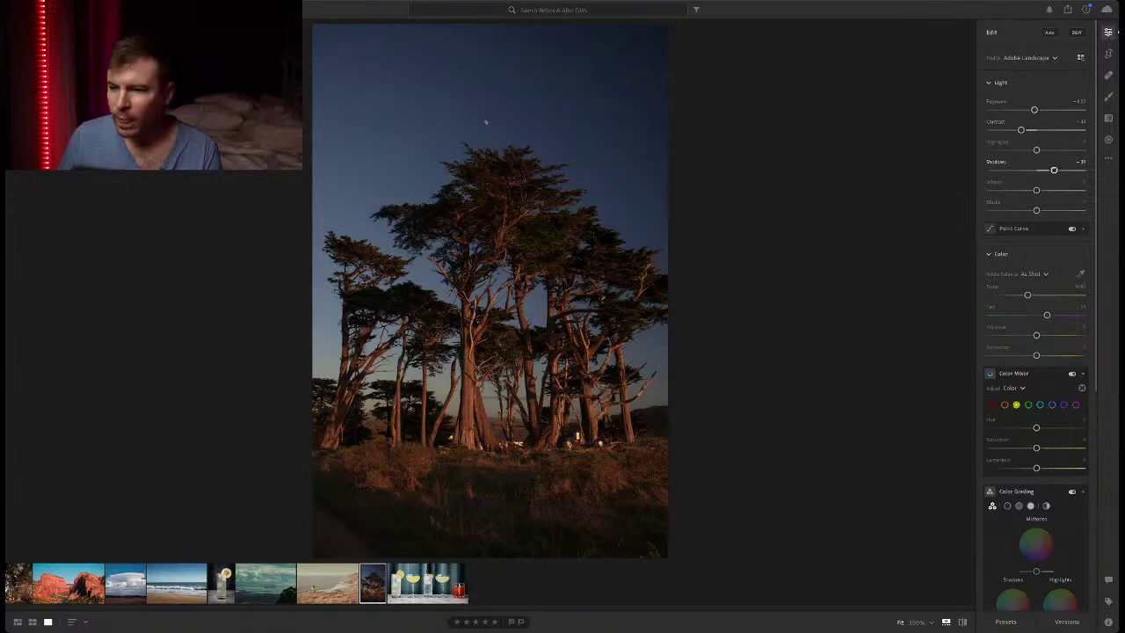
Darken the foreground grass with a linear gradient reaching up to the tree trunks, with Exposure about -1.3, Shadows about -56 and Contrast about +31.
left_click(1108, 118)
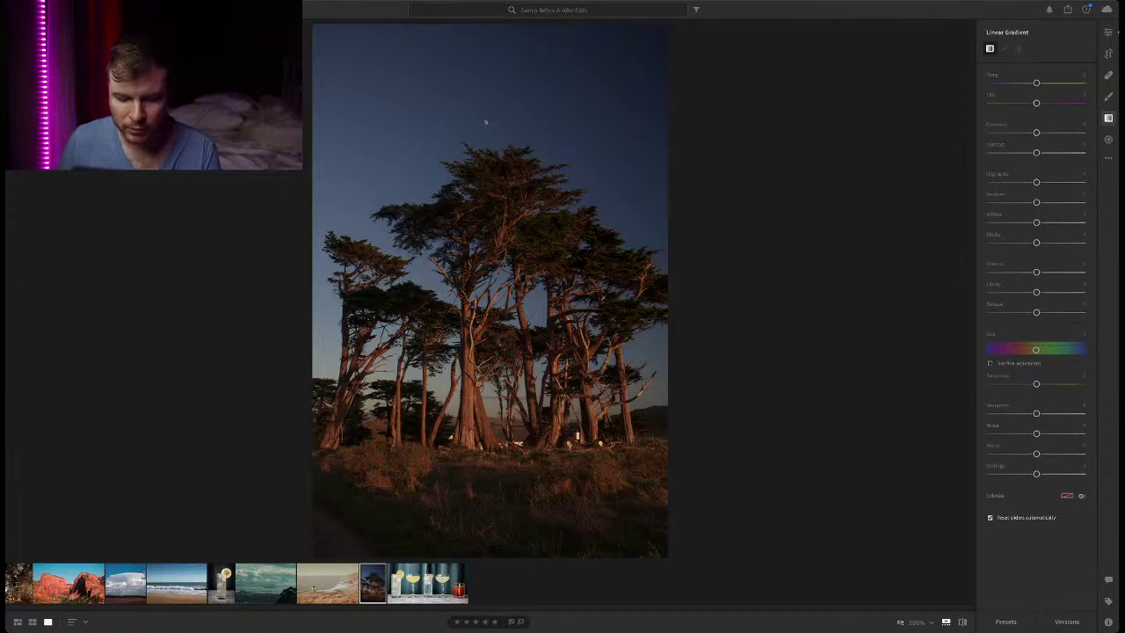
key("ctrl+shift+a")
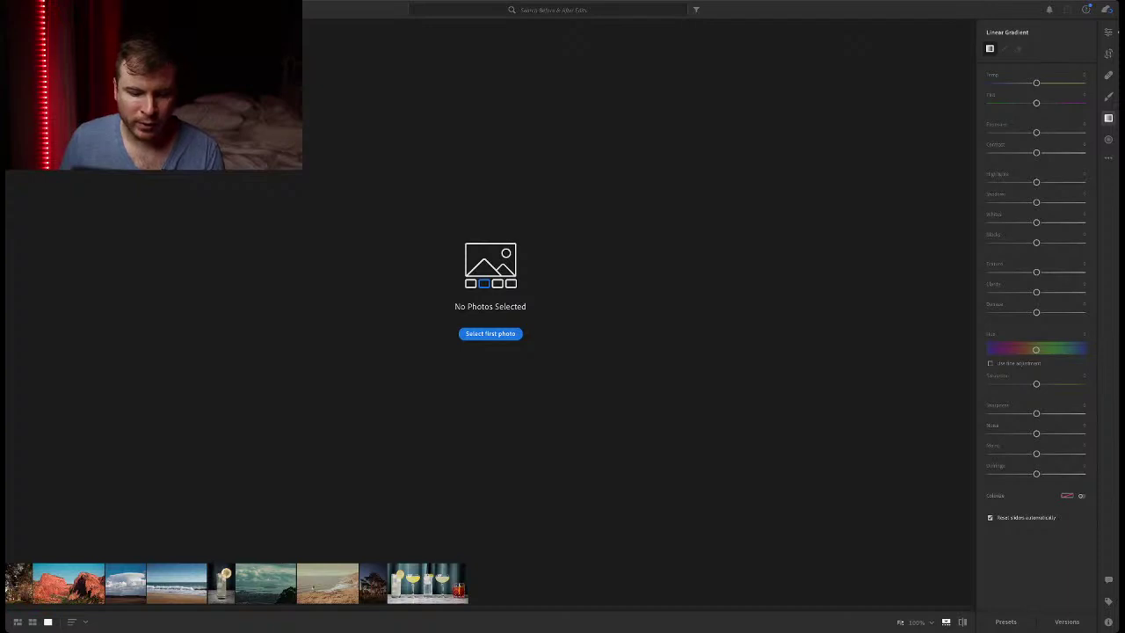
left_click(372, 582)
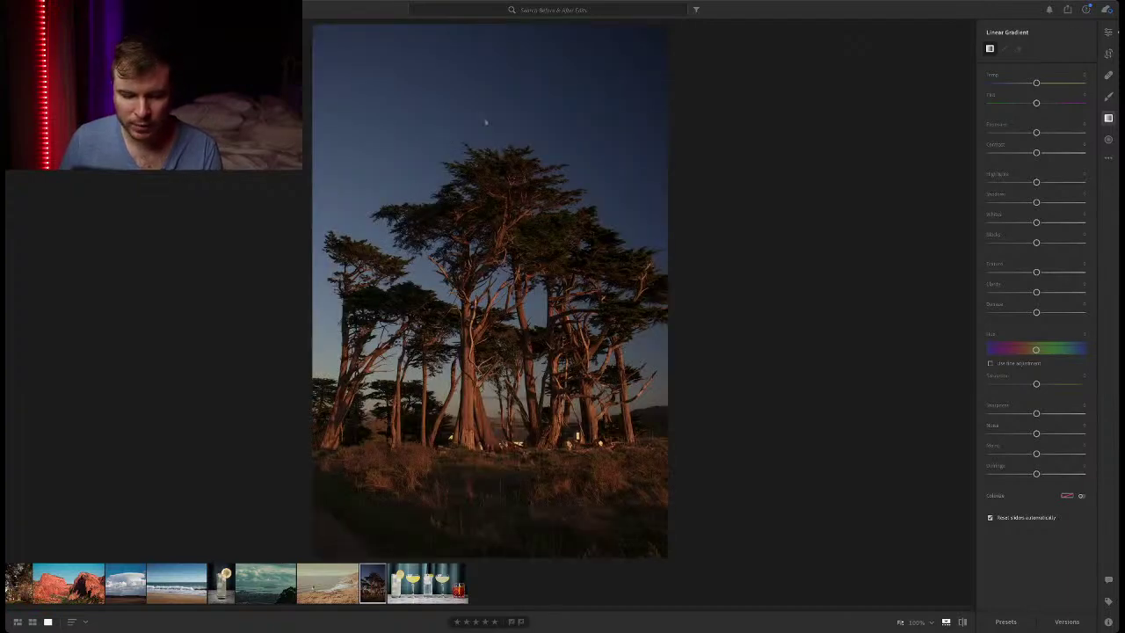
left_click_drag(506, 559, 506, 453)
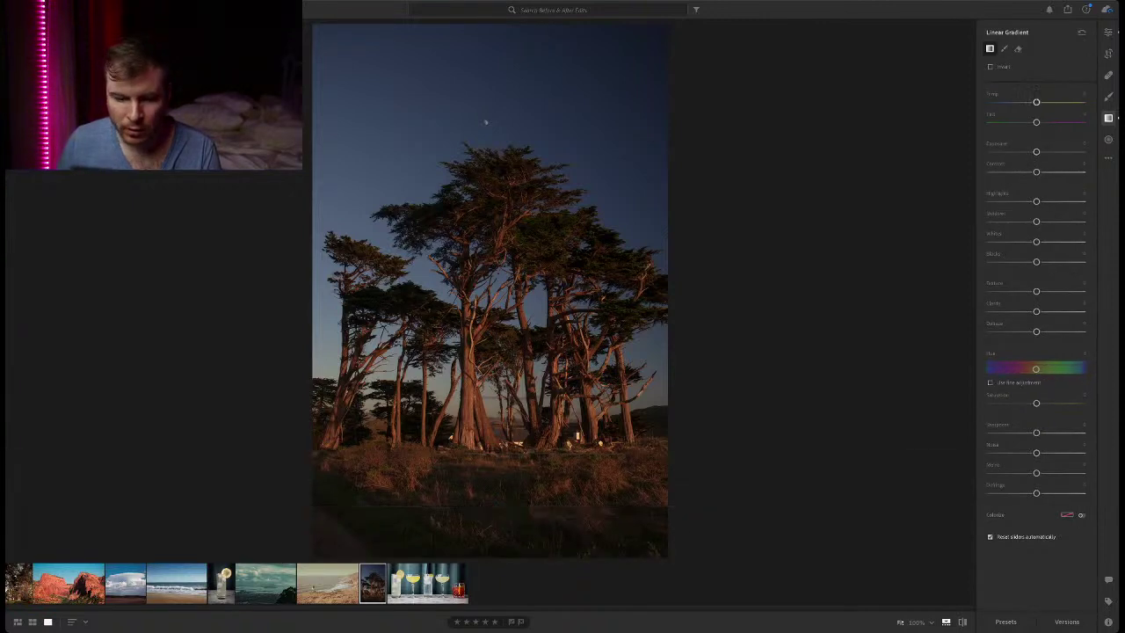
left_click_drag(1036, 151, 1020, 152)
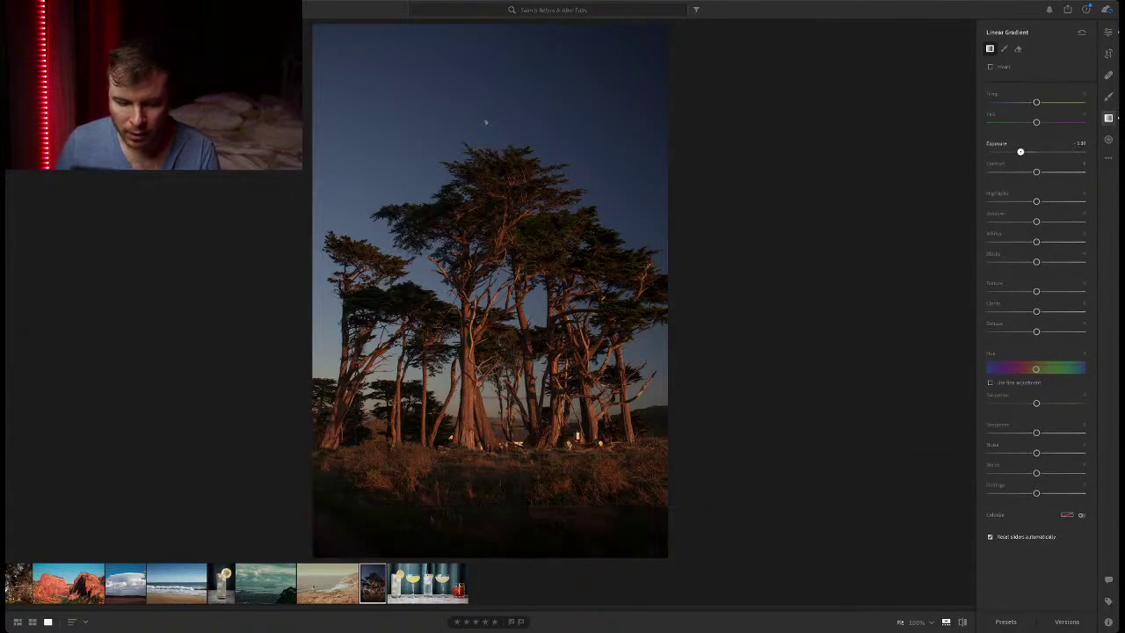
left_click_drag(506, 454, 506, 406)
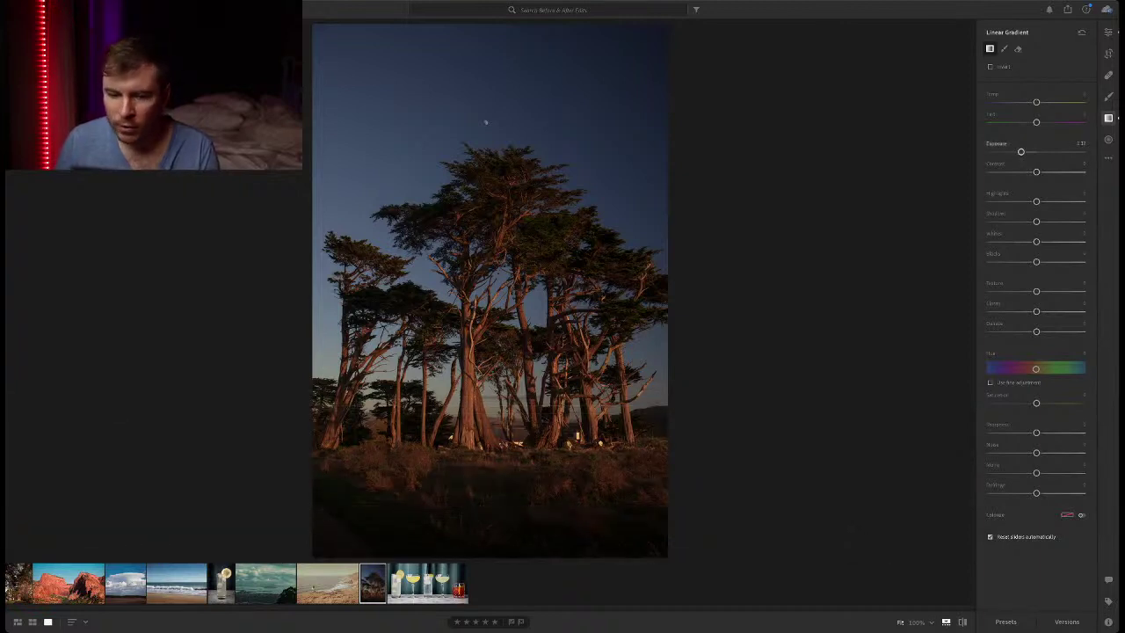
left_click_drag(1036, 221, 1008, 222)
mouse_move(1035, 171)
left_mouse_down()
mouse_move(1082, 171)
mouse_move(995, 171)
mouse_move(1051, 171)
left_mouse_up()
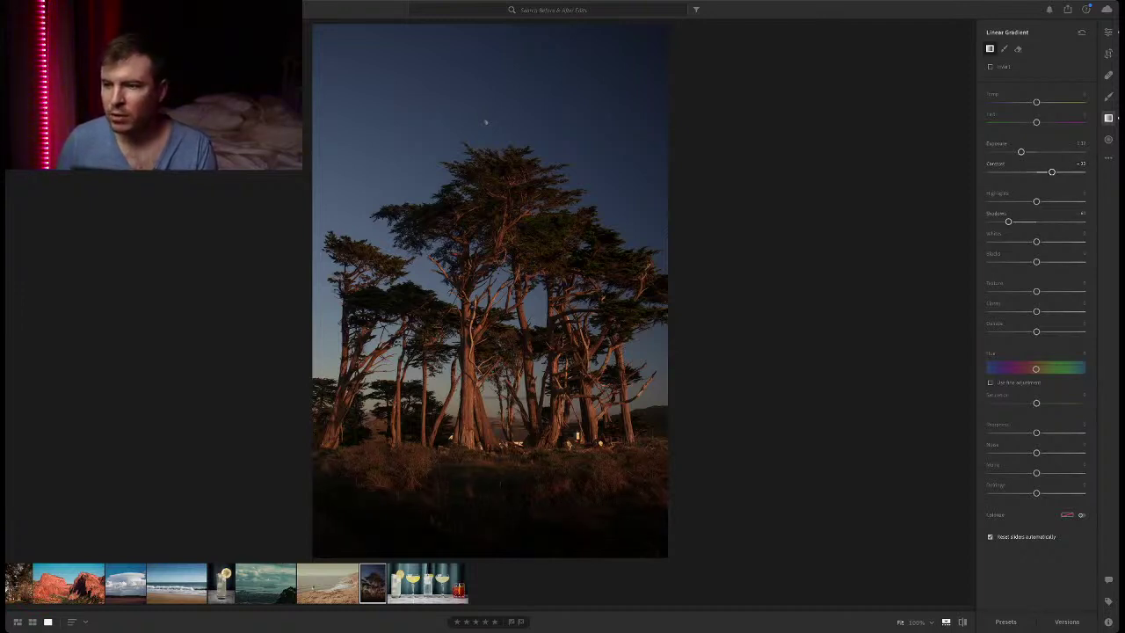
Try strongly raised Whites and Blacks on the whole tree photo, resetting each one.
left_click(1110, 32)
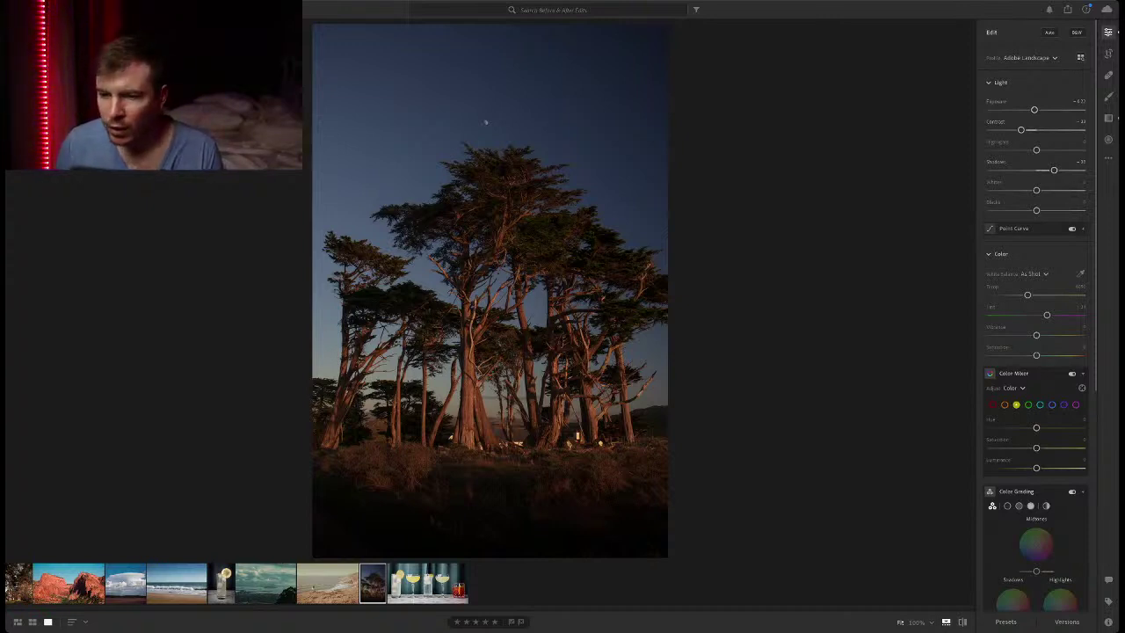
left_click_drag(1036, 190, 1060, 190)
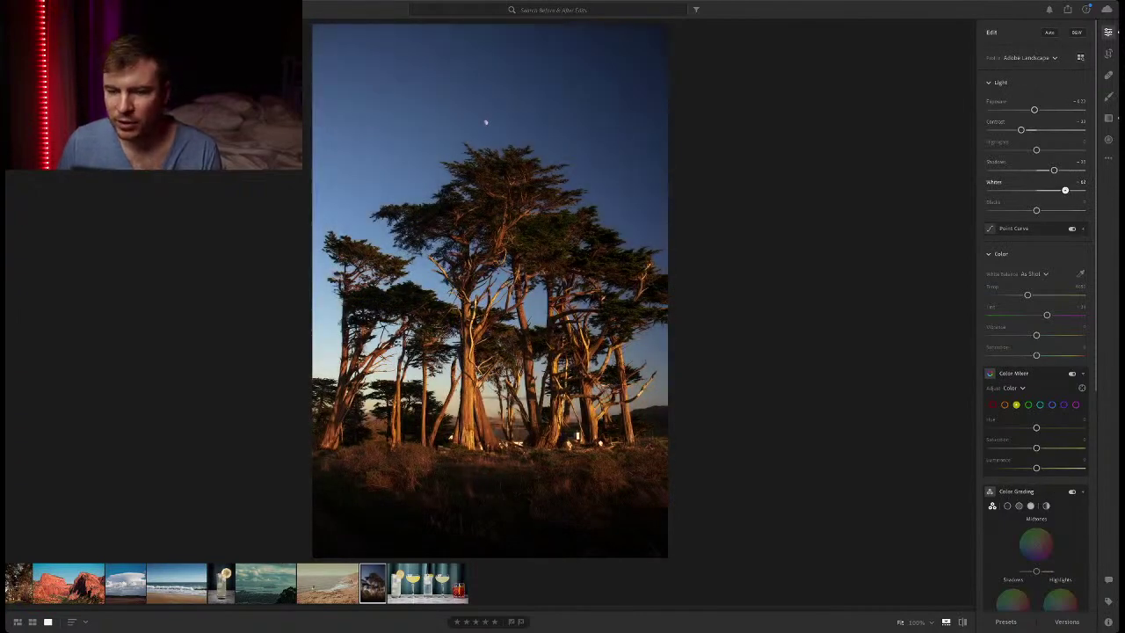
double_click(1060, 189)
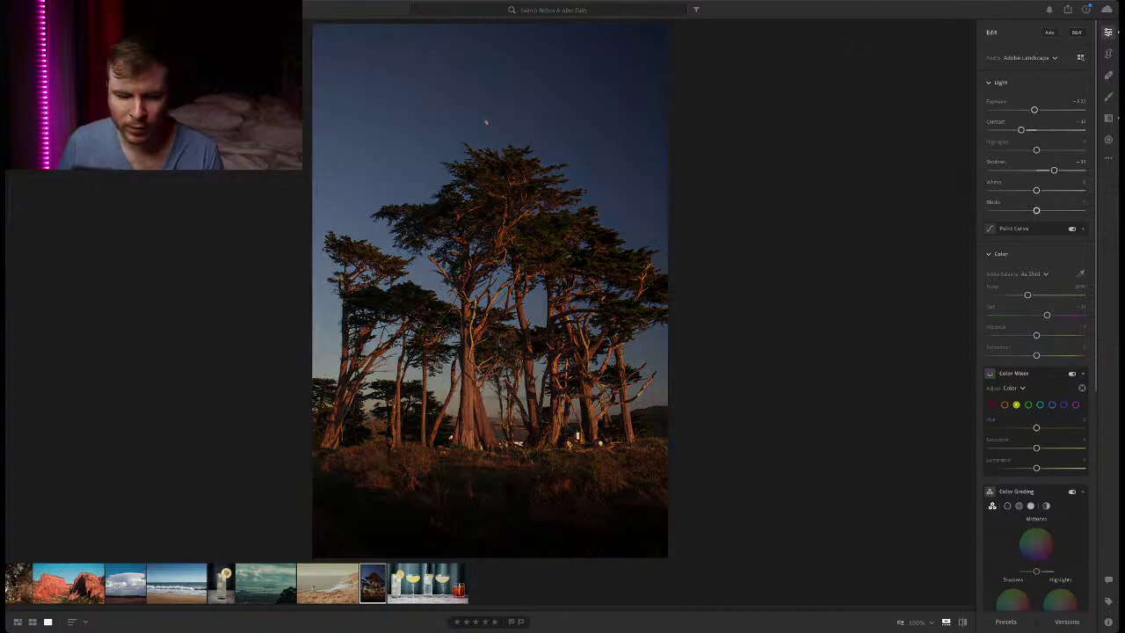
left_click_drag(1036, 210, 1067, 210)
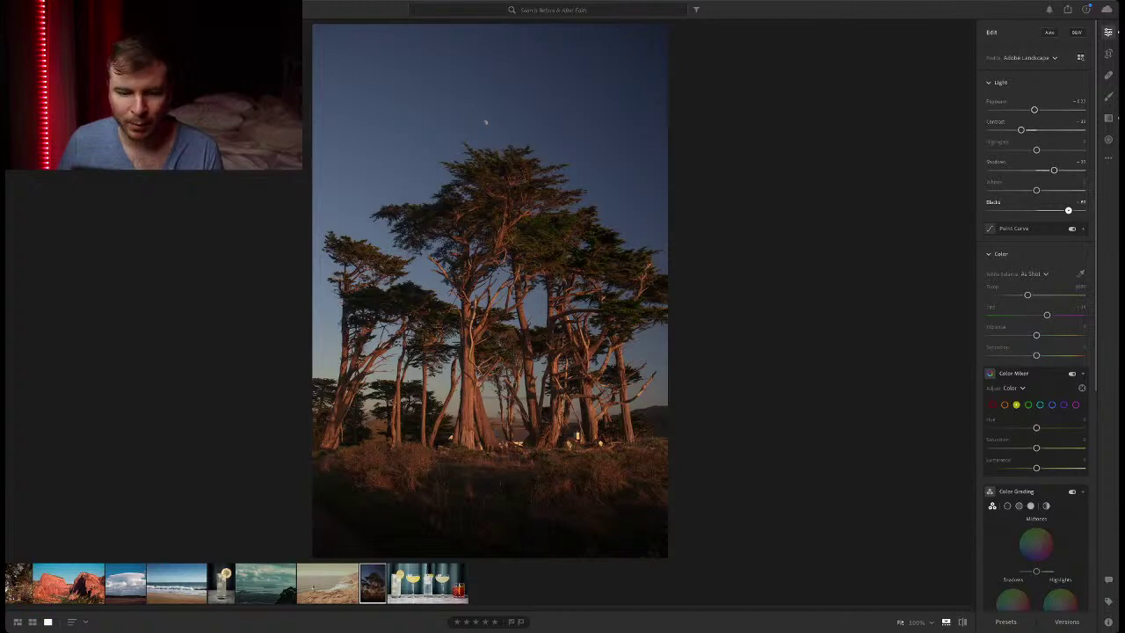
double_click(1067, 210)
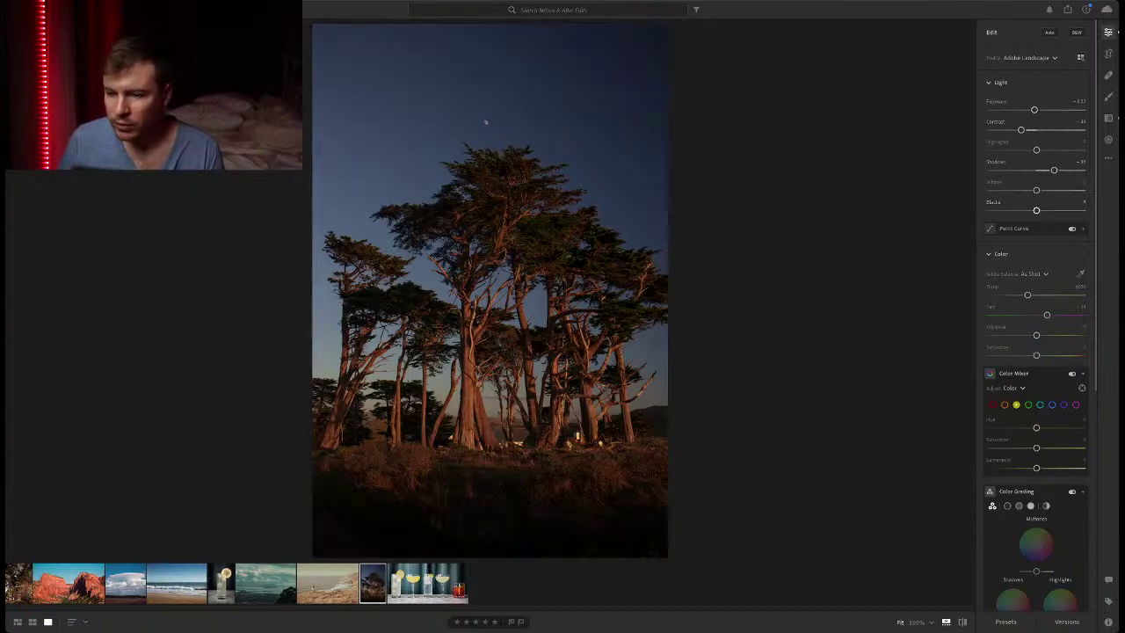
Try a cooler temperature on the tree photo, restore the warmer one, and set Vibrance to about +18.
mouse_move(1027, 294)
left_mouse_down()
mouse_move(1047, 295)
mouse_move(989, 295)
mouse_move(1039, 294)
mouse_move(1021, 294)
left_mouse_up()
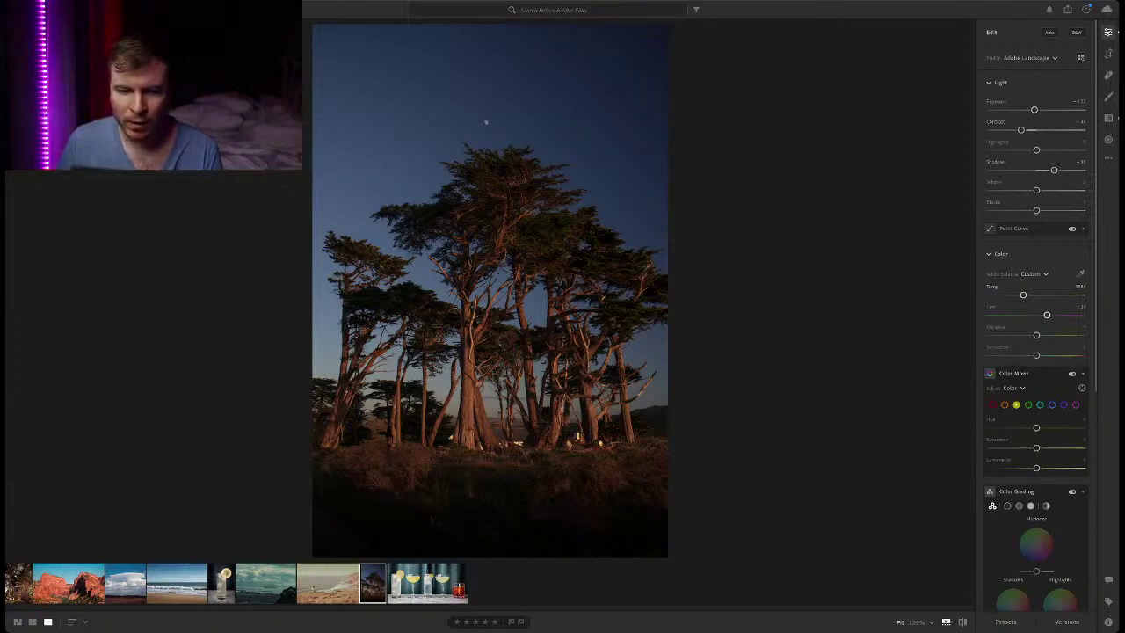
left_click_drag(1046, 315, 1027, 294)
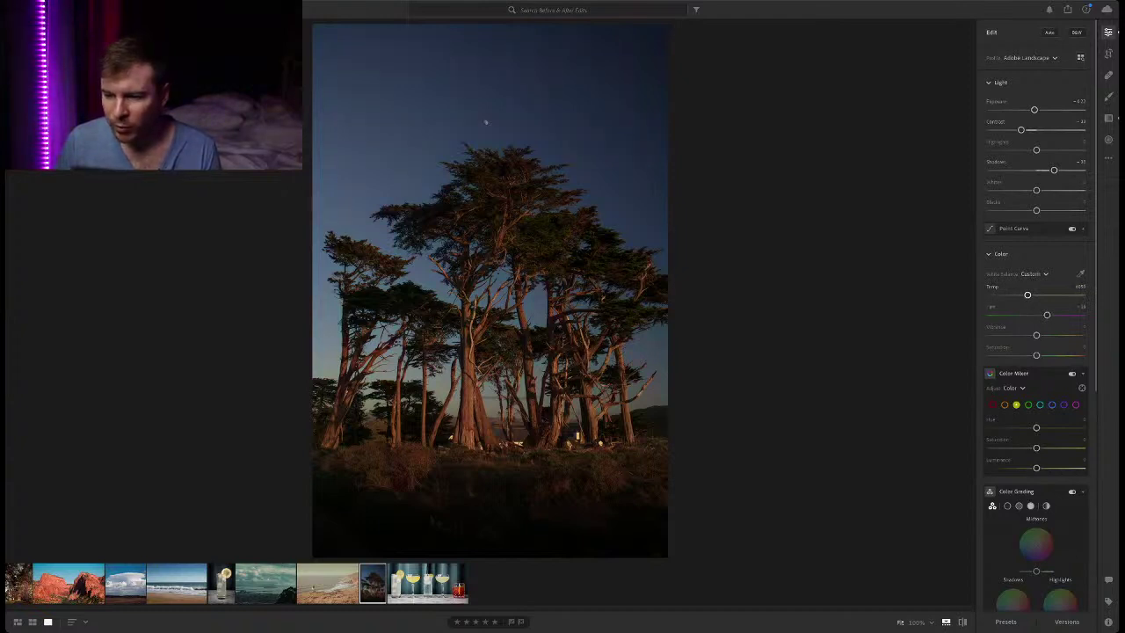
mouse_move(1036, 335)
left_mouse_down()
mouse_move(1054, 334)
mouse_move(1029, 334)
mouse_move(1043, 334)
left_mouse_up()
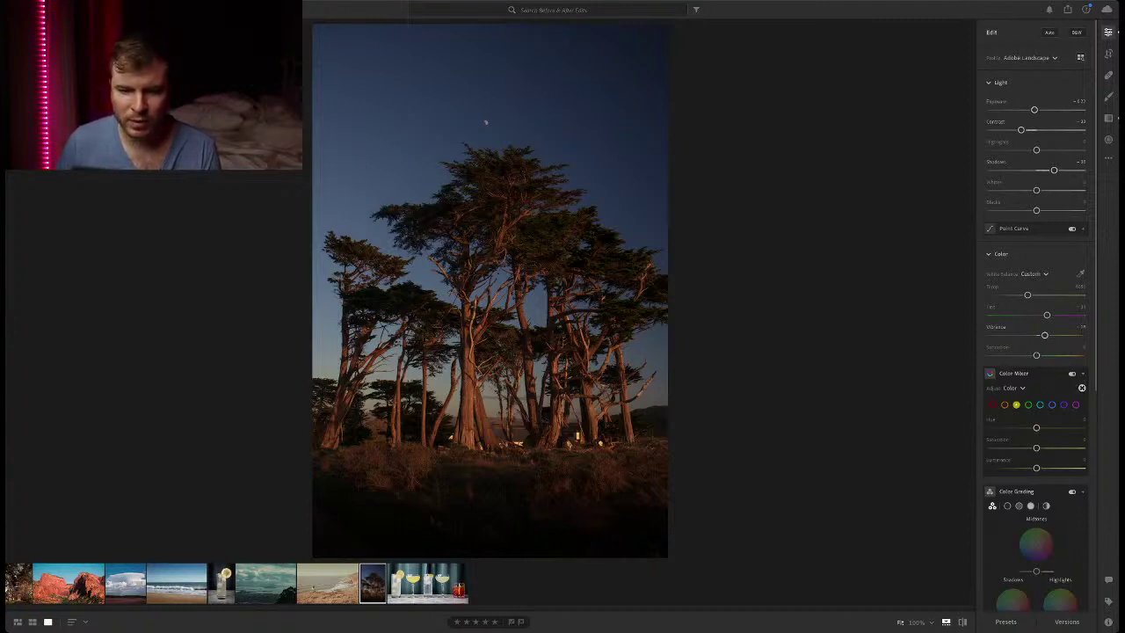
Adjust the blues in the Color Mixer to Luminance about +53, Saturation about +30 and Hue about -10.
left_click(1051, 405)
left_click_drag(1036, 468, 1083, 467)
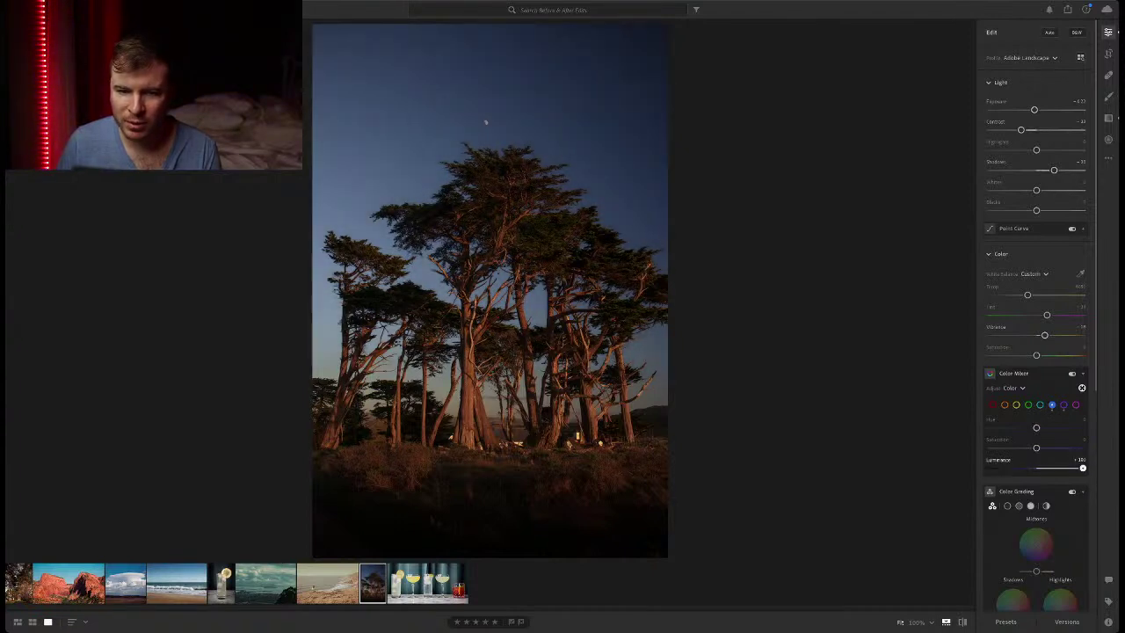
left_click_drag(1083, 467, 1049, 448)
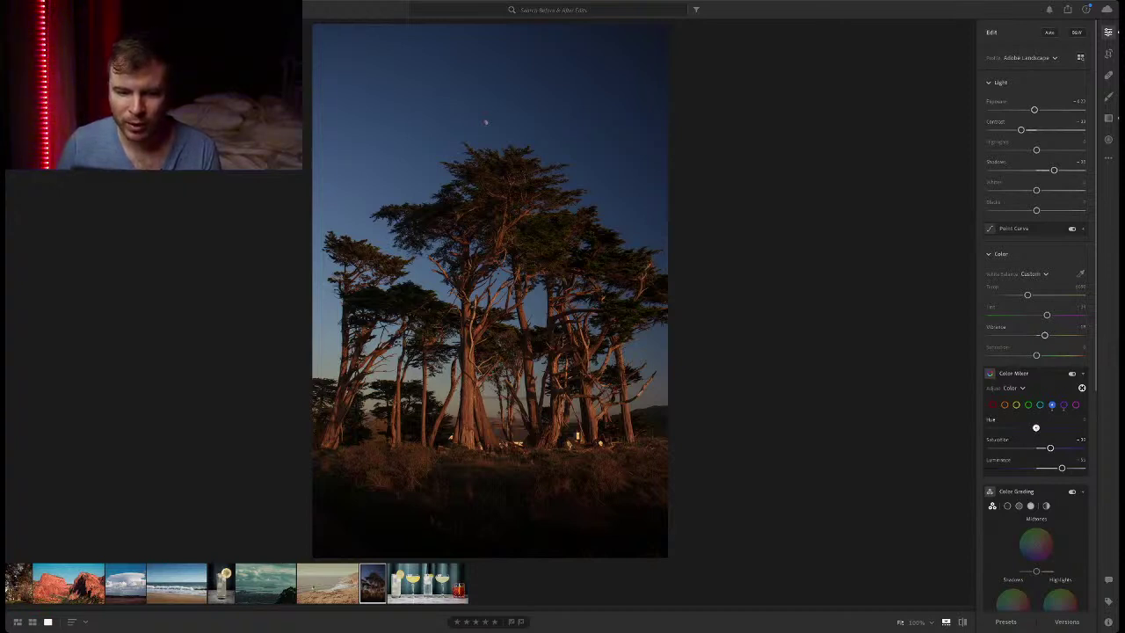
mouse_move(1036, 427)
left_mouse_down()
mouse_move(989, 427)
mouse_move(1082, 427)
mouse_move(1015, 427)
mouse_move(1046, 427)
mouse_move(1030, 427)
left_mouse_up()
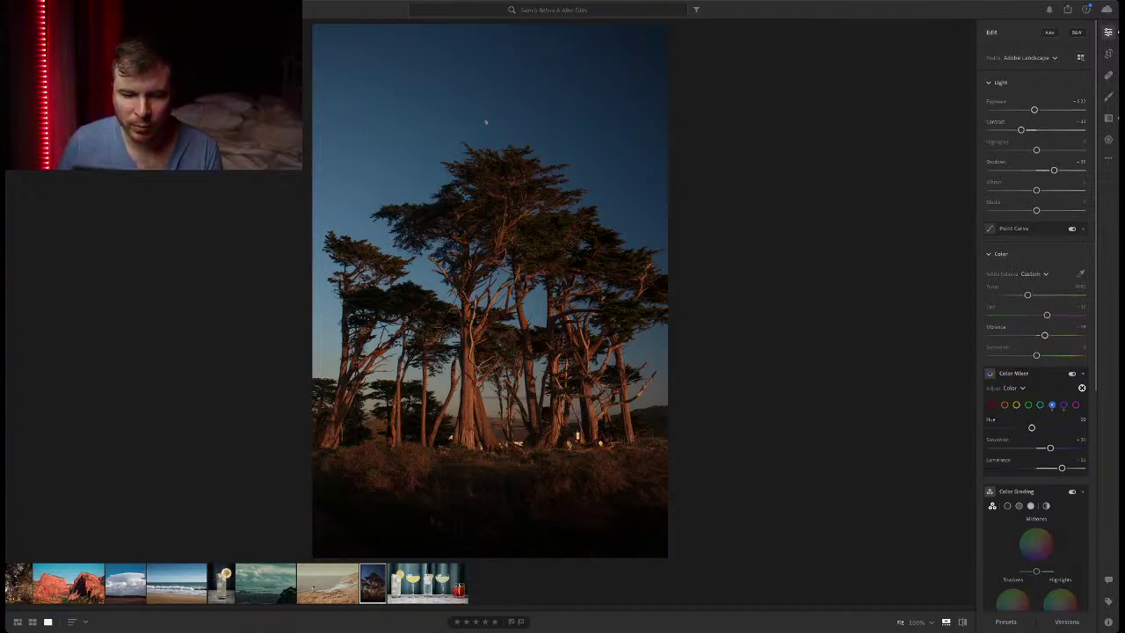
Try a raised Hue on the greens in the Color Mixer and reset it.
left_click(1027, 404)
mouse_move(1035, 427)
left_mouse_down()
mouse_move(1082, 427)
mouse_move(987, 427)
mouse_move(1081, 427)
mouse_move(988, 427)
mouse_move(1077, 427)
mouse_move(1049, 427)
left_mouse_up()
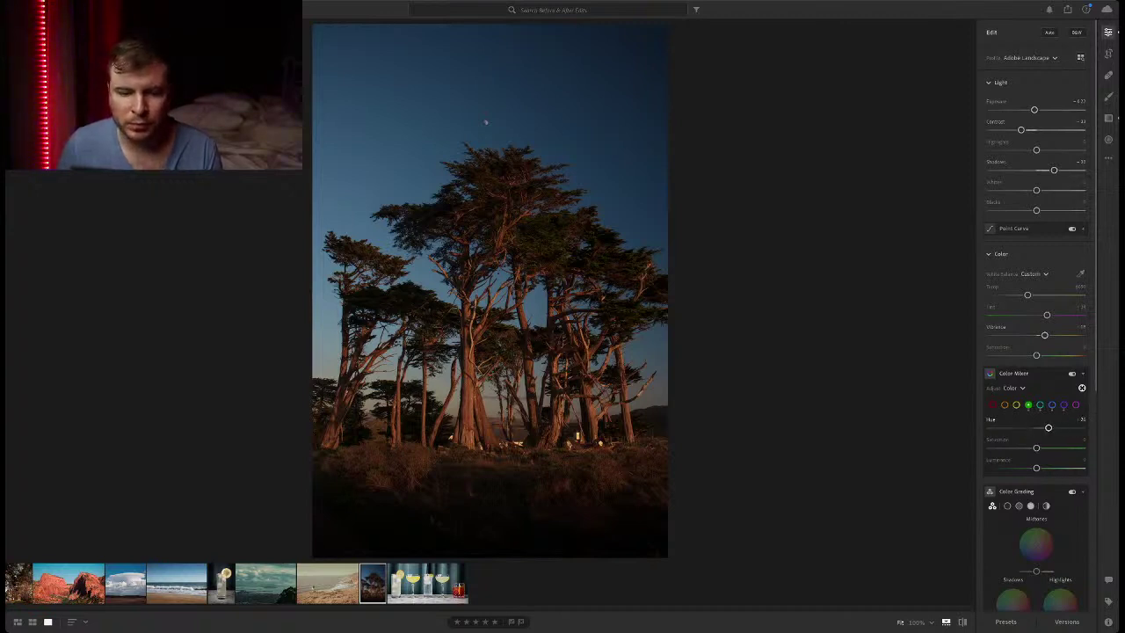
double_click(1048, 427)
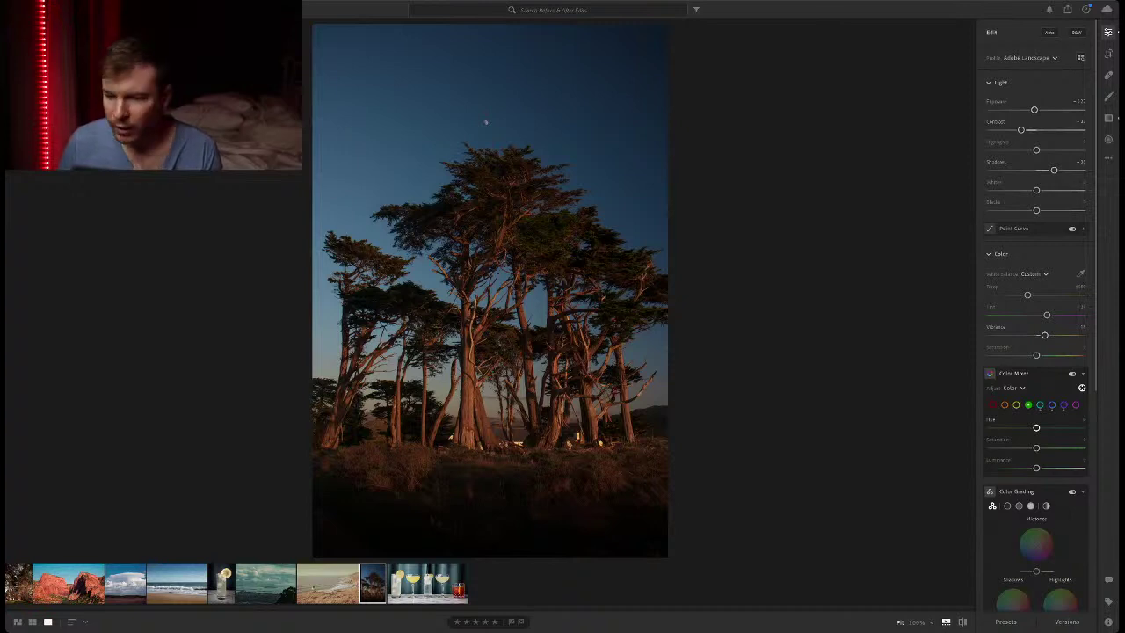
Try blue colour grading in the shadows and a tint in the highlights, resetting both wheels.
scroll(1028, 422, "down", 3)
mouse_move(1012, 404)
left_mouse_down()
mouse_move(995, 408)
mouse_move(1008, 406)
left_mouse_up()
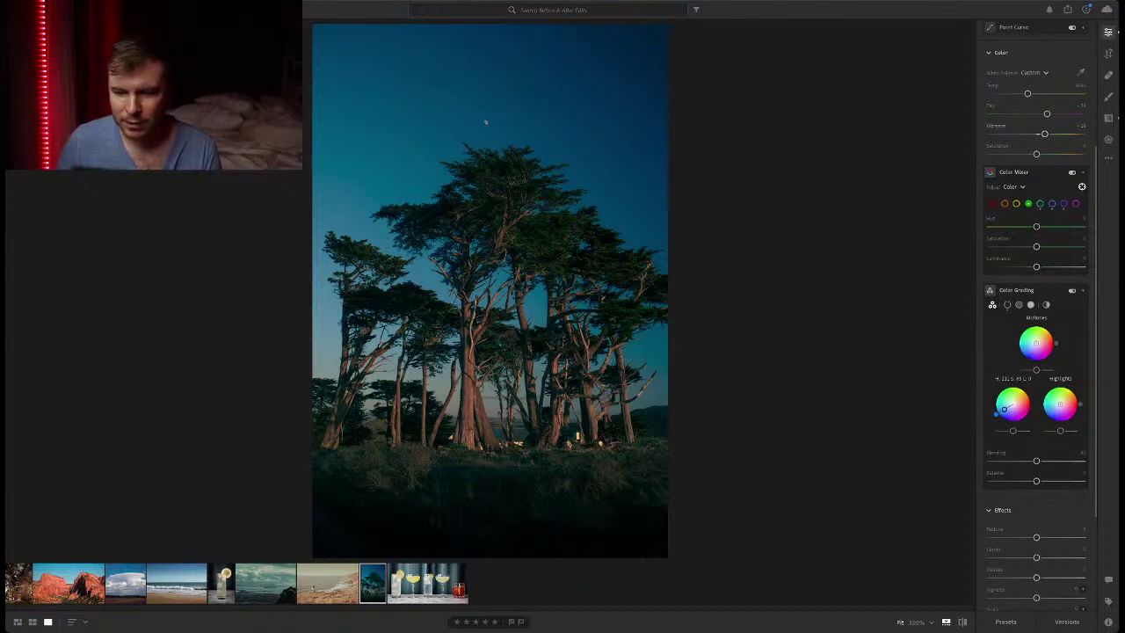
left_click_drag(1005, 408, 1004, 407)
double_click(1004, 409)
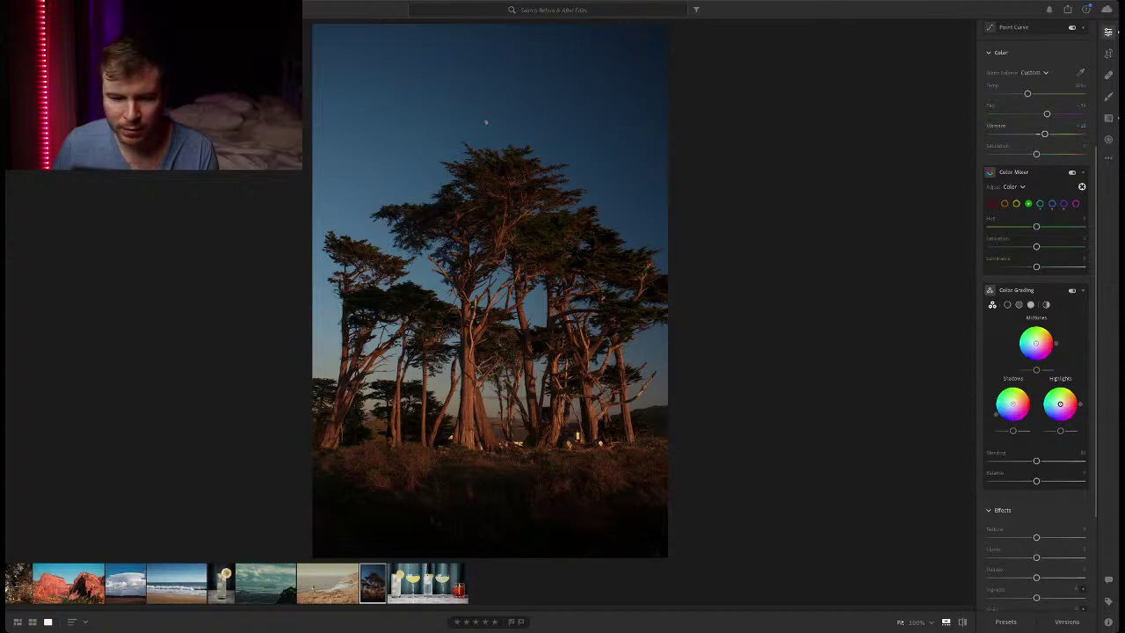
mouse_move(1059, 403)
left_mouse_down()
mouse_move(1057, 387)
mouse_move(1079, 405)
mouse_move(1041, 404)
left_mouse_up()
double_click(1041, 404)
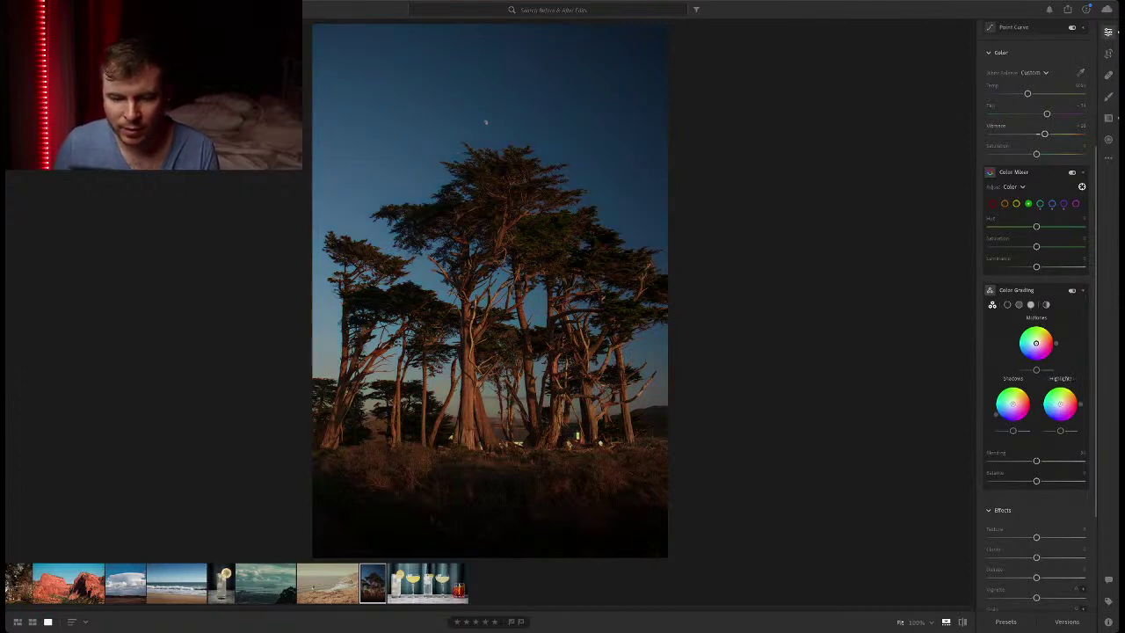
Grade the midtones with a moderately saturated orange tint, after trying a strong teal.
mouse_move(1035, 342)
left_mouse_down()
mouse_move(1053, 338)
mouse_move(1019, 343)
mouse_move(1048, 355)
mouse_move(1023, 353)
mouse_move(1017, 339)
left_mouse_up()
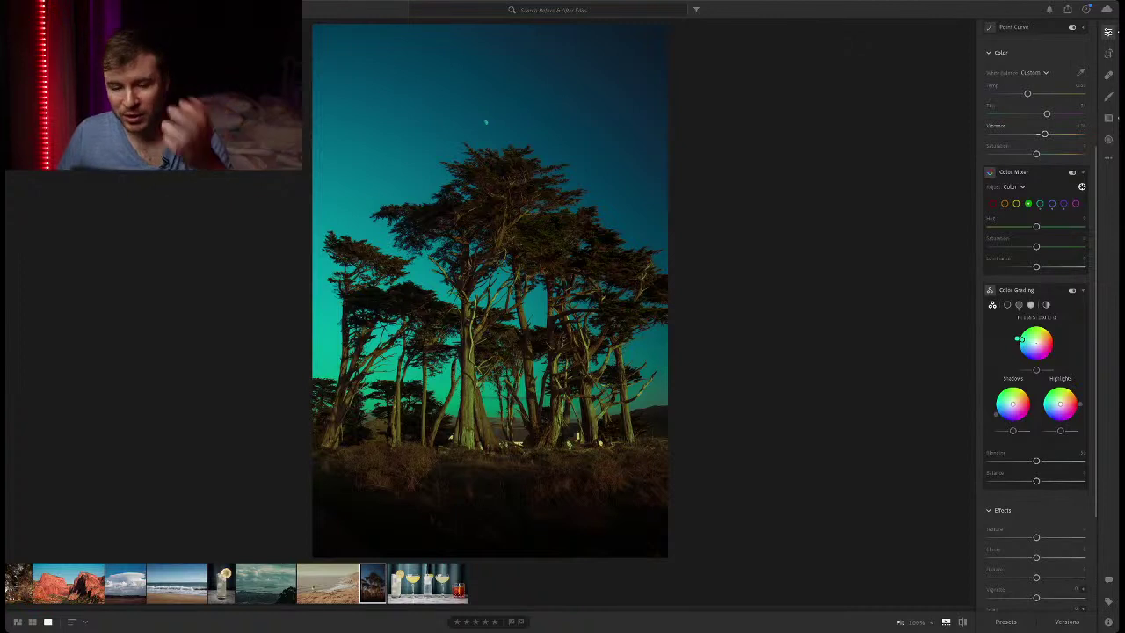
left_click_drag(1017, 339, 1048, 332)
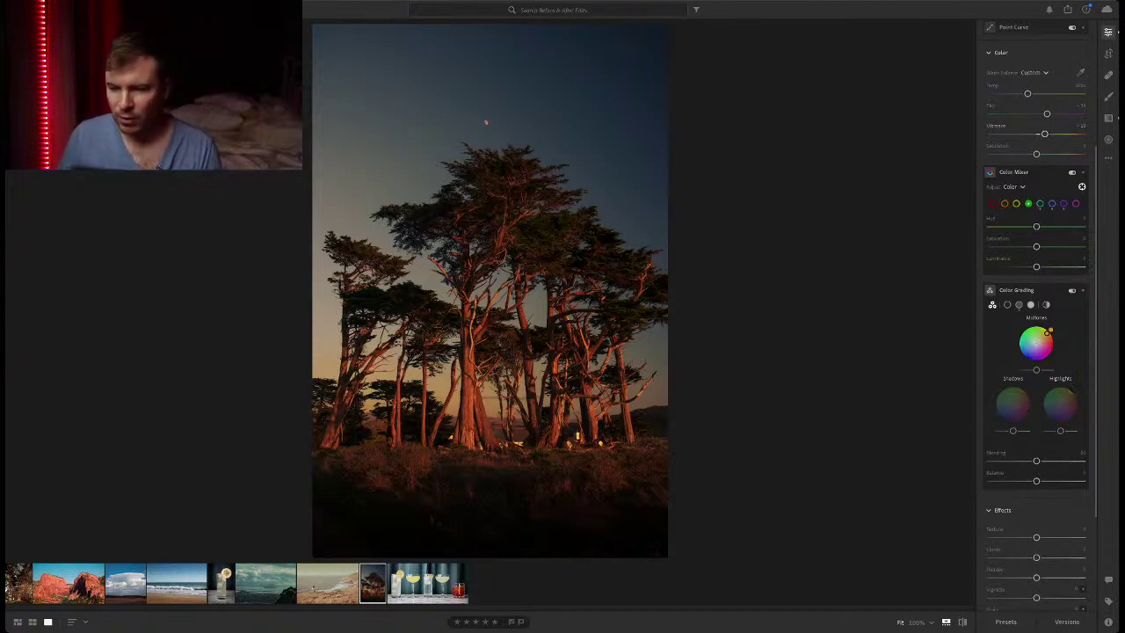
left_click_drag(1048, 331, 1043, 335)
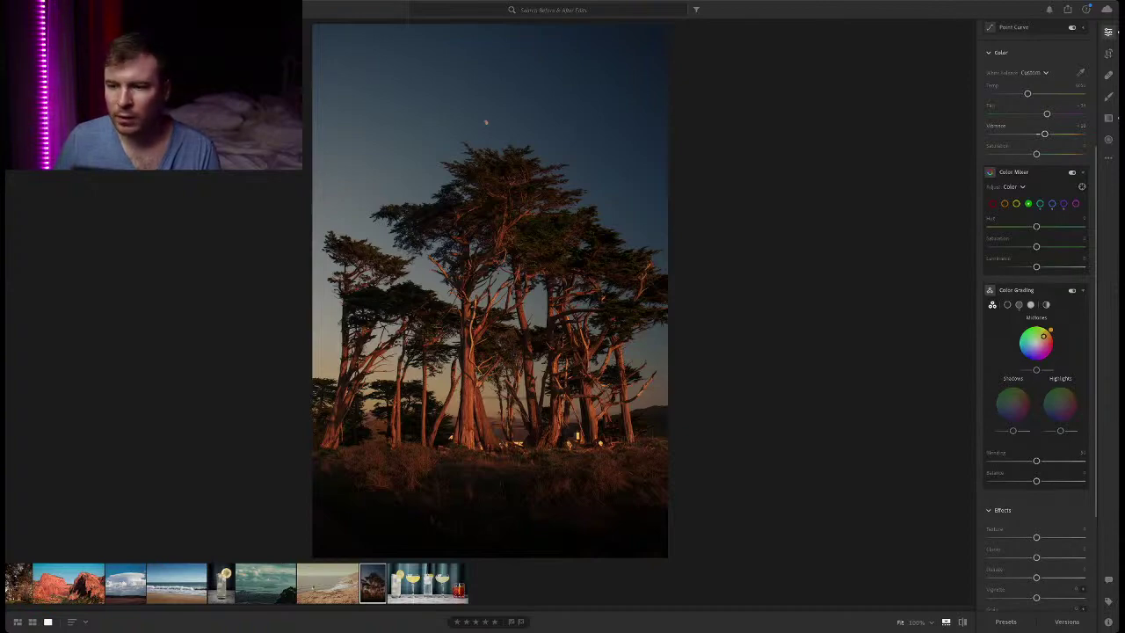
Check the moon at 100%, and refine the blues to Hue about -5 and Saturation about +57.
key("z")
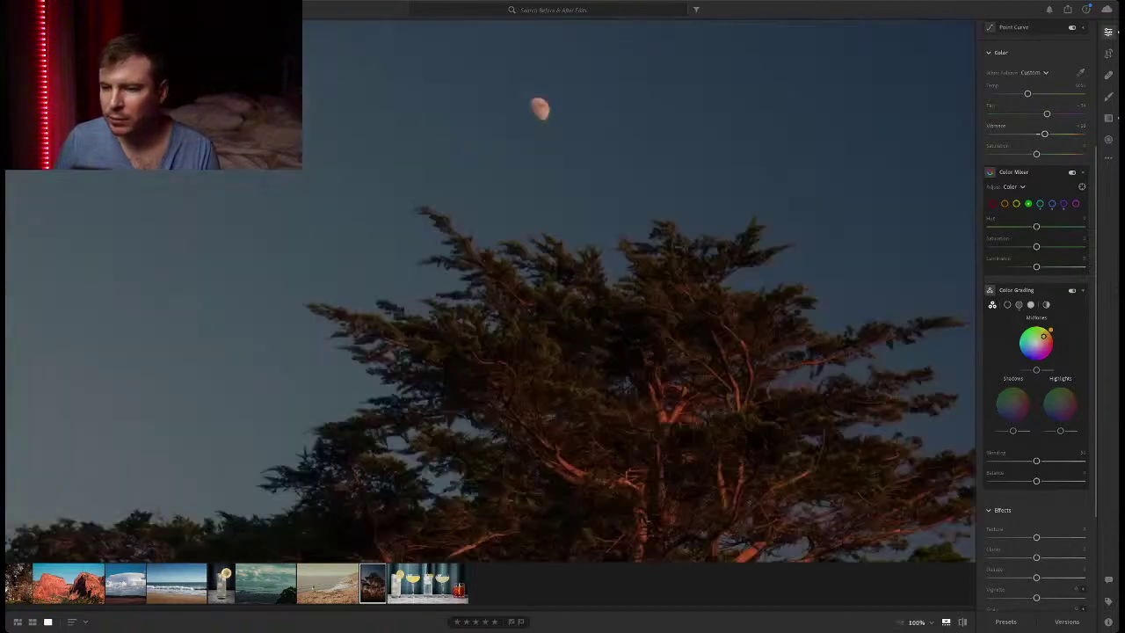
key("z")
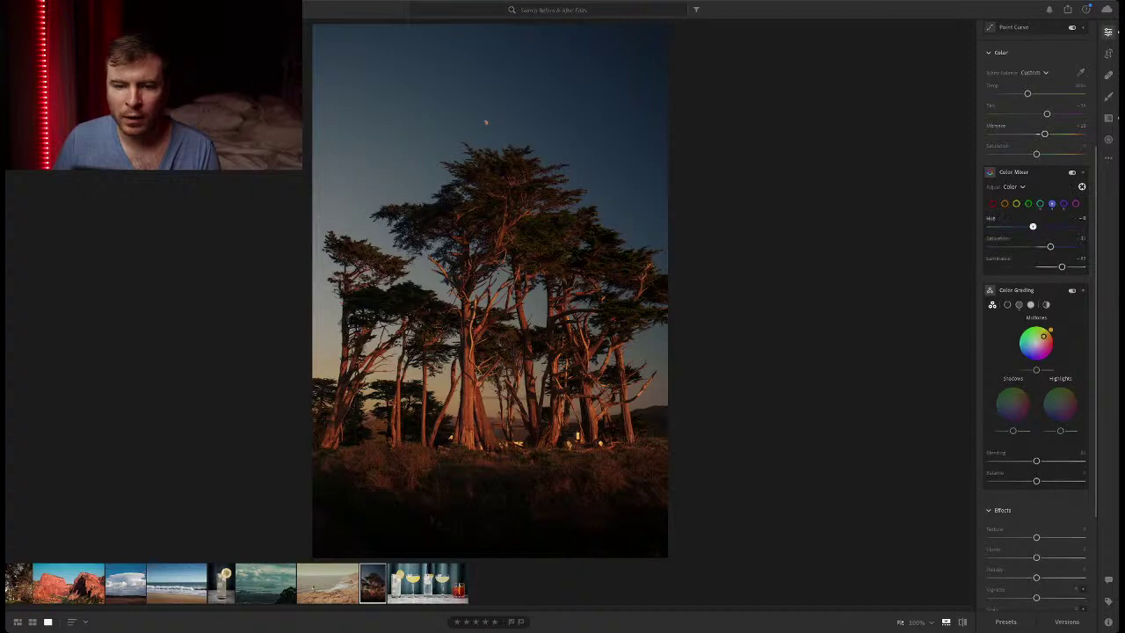
mouse_move(1032, 225)
left_mouse_down()
mouse_move(1065, 226)
mouse_move(1033, 226)
left_mouse_up()
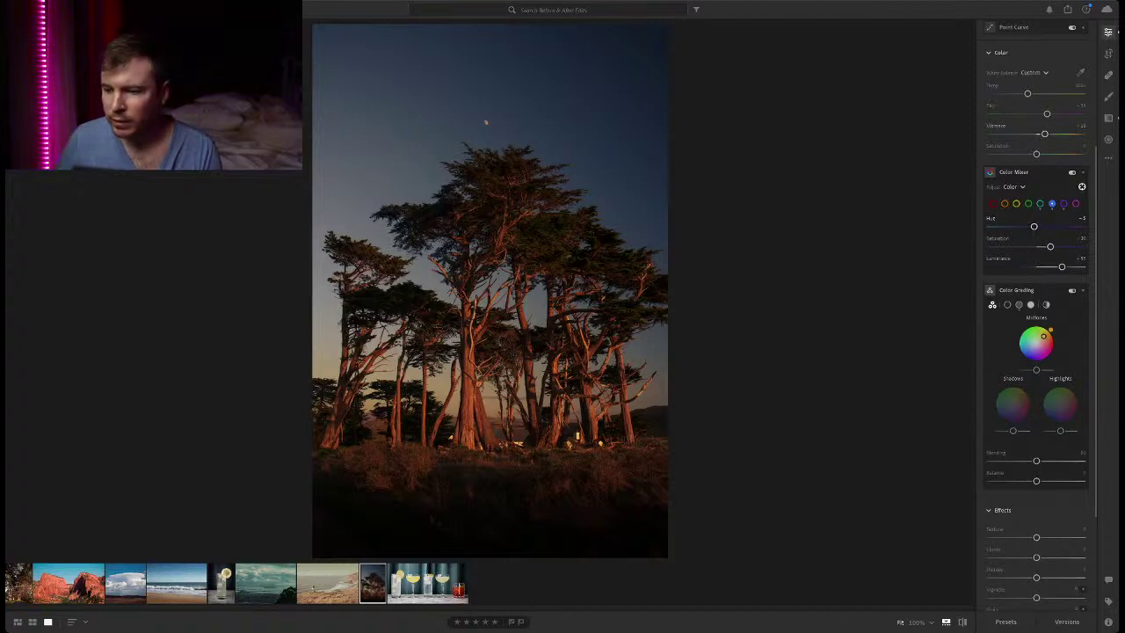
left_click_drag(1049, 246, 1062, 246)
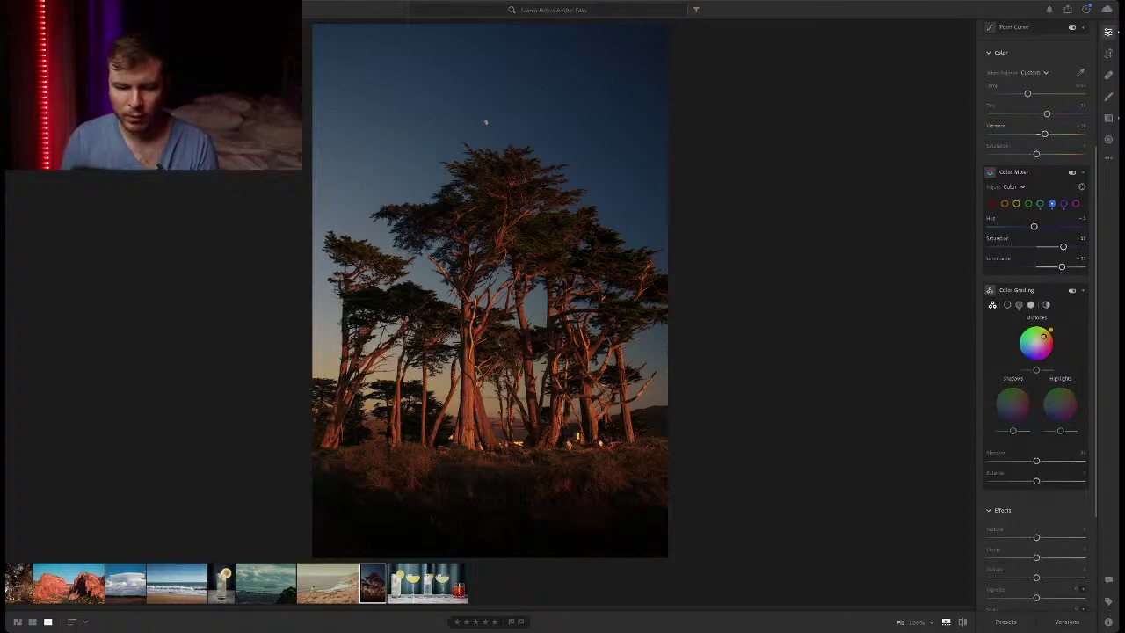
Compare the edited tree photo with its original state several times.
key("backslash")
key("backslash")
key("backslash")
key("backslash")
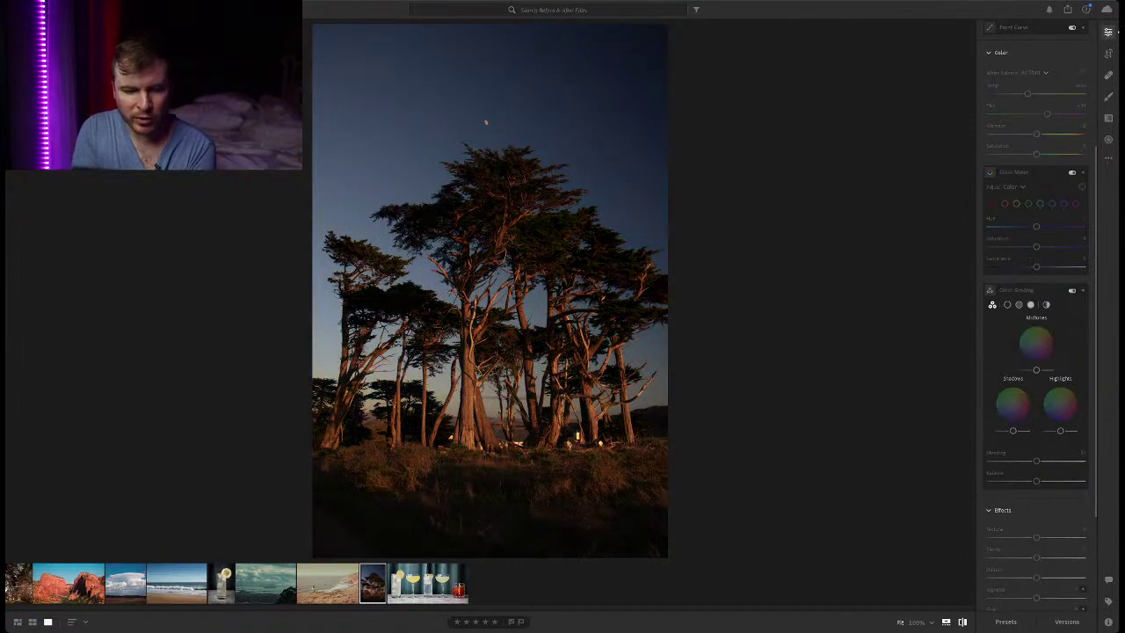
key("backslash")
key("backslash")
key("backslash")
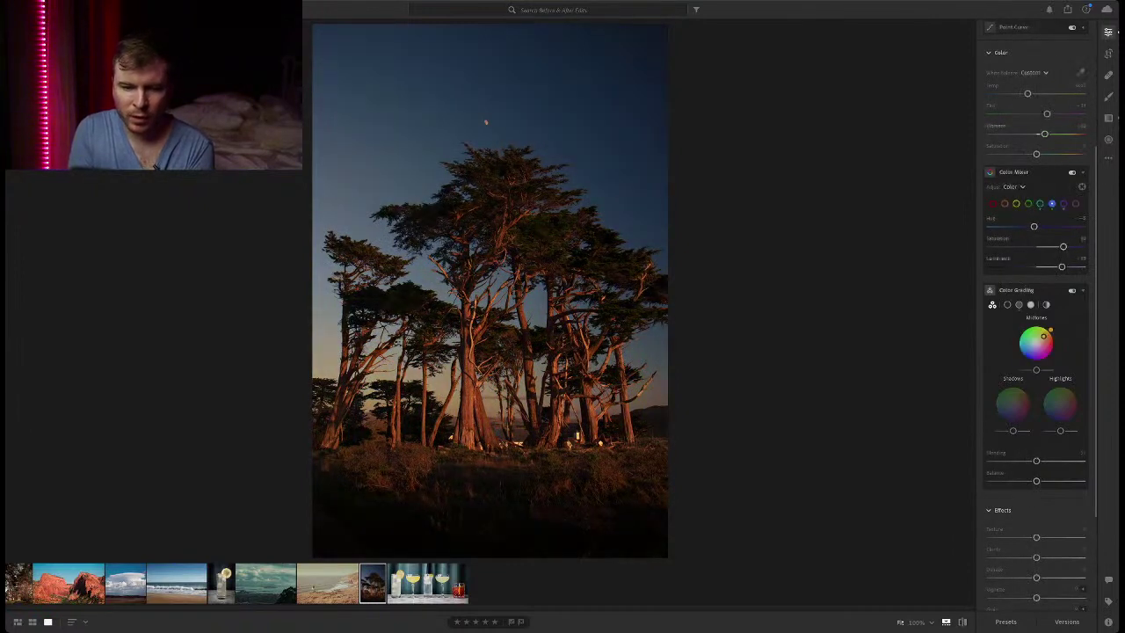
key("backslash")
key("backslash")
key("backslash")
key("backslash")
key("backslash")
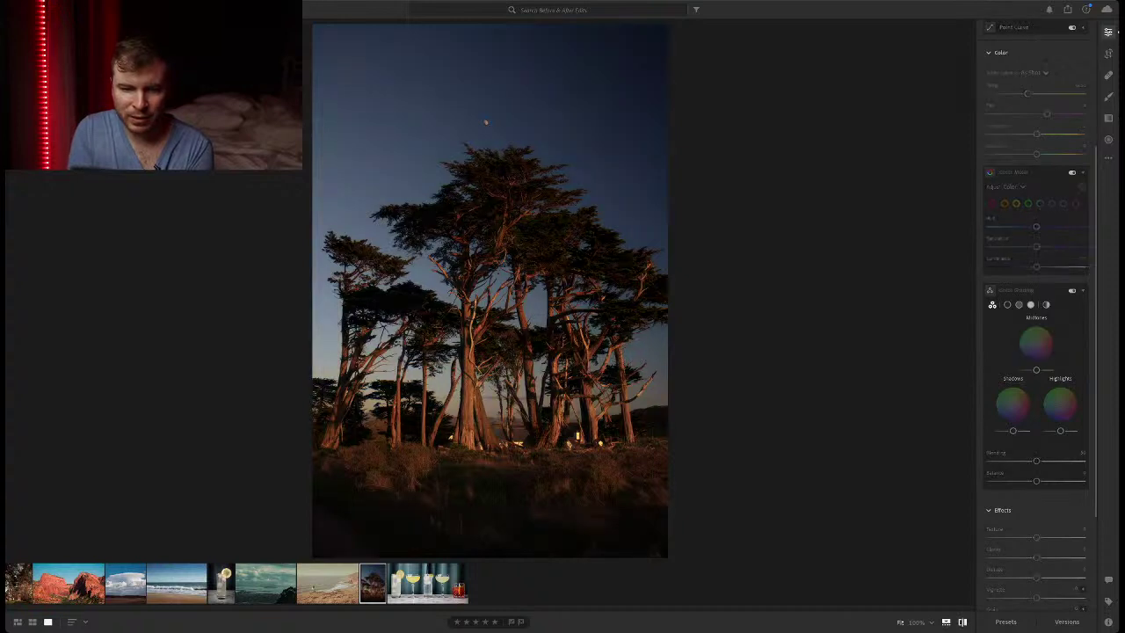
key("backslash")
key("backslash")
key("backslash")
key("backslash")
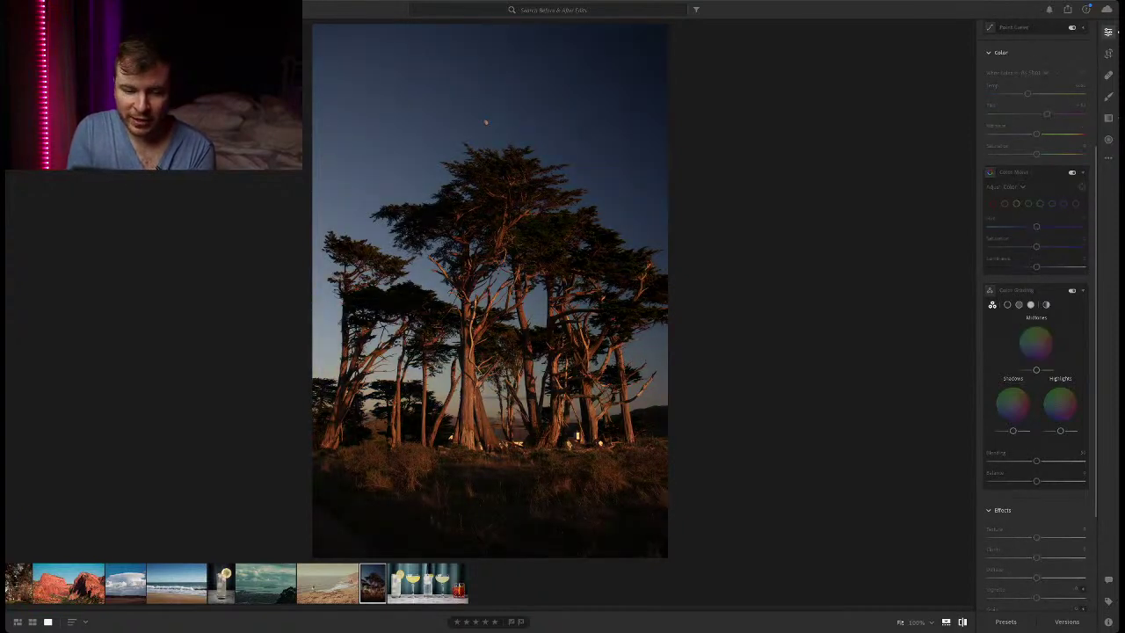
key("backslash")
key("backslash")
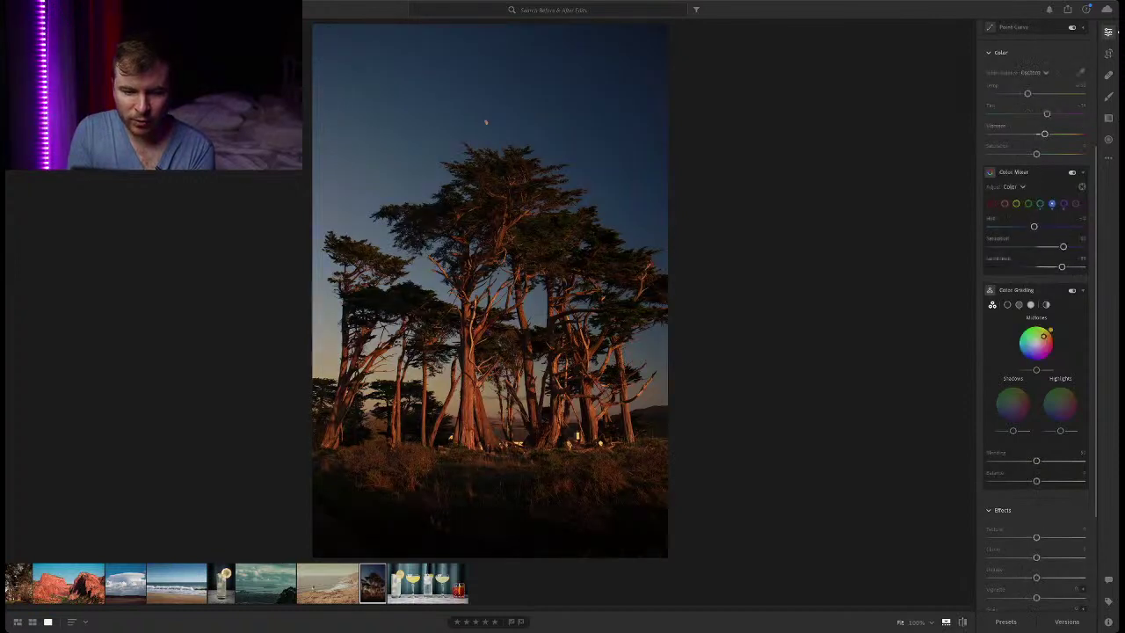
key("backslash")
key("backslash")
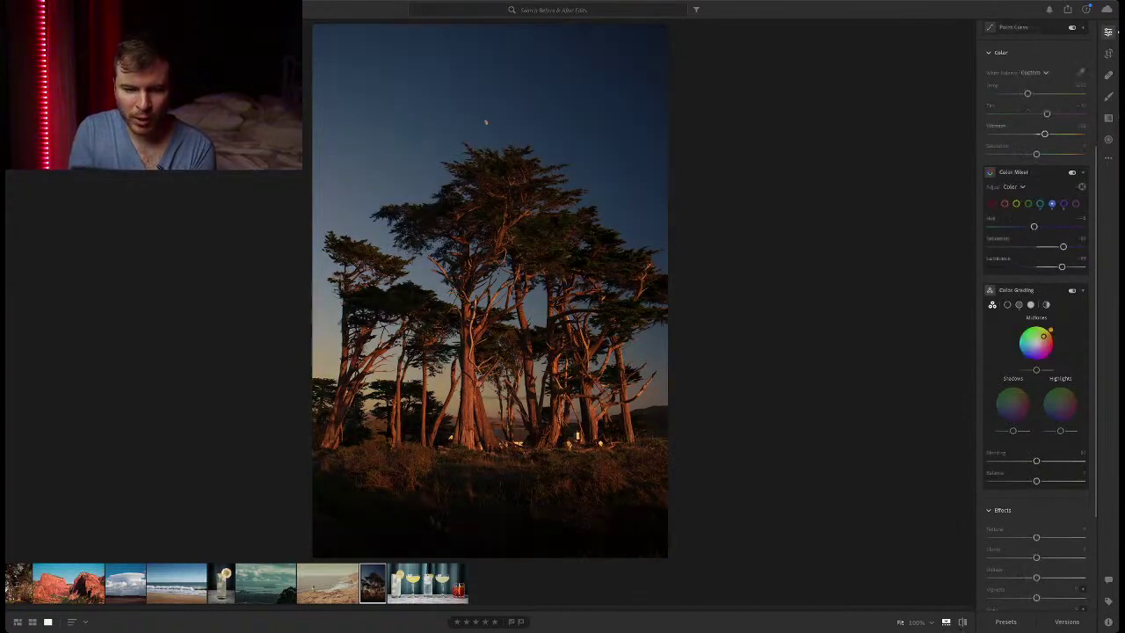
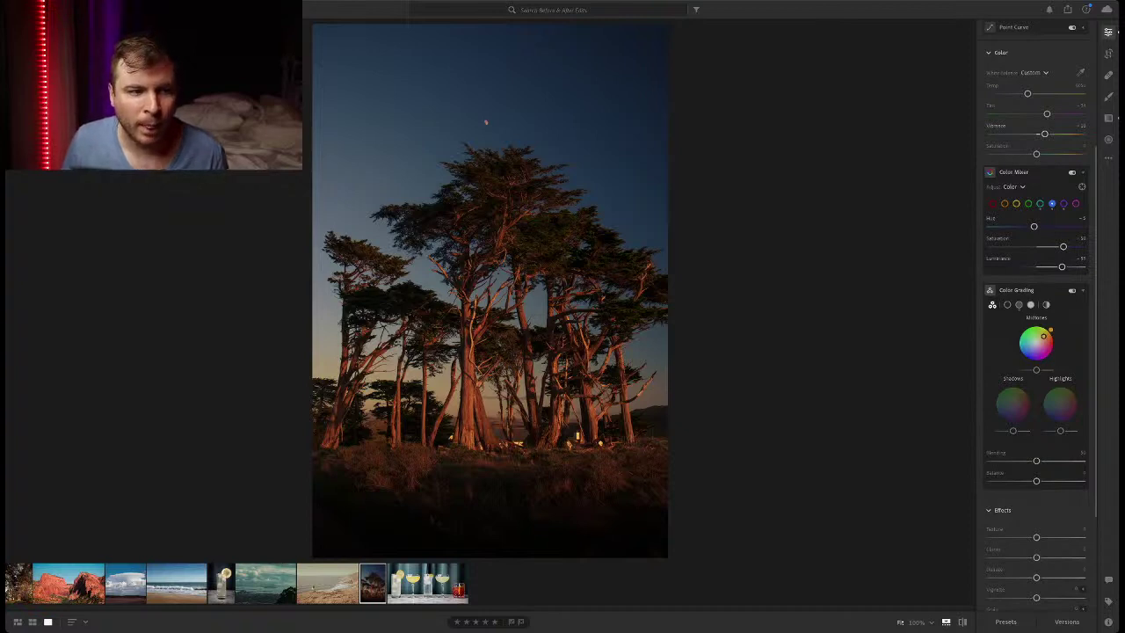
Duplicate the edited tree photo.
key("ctrl+apostrophe")
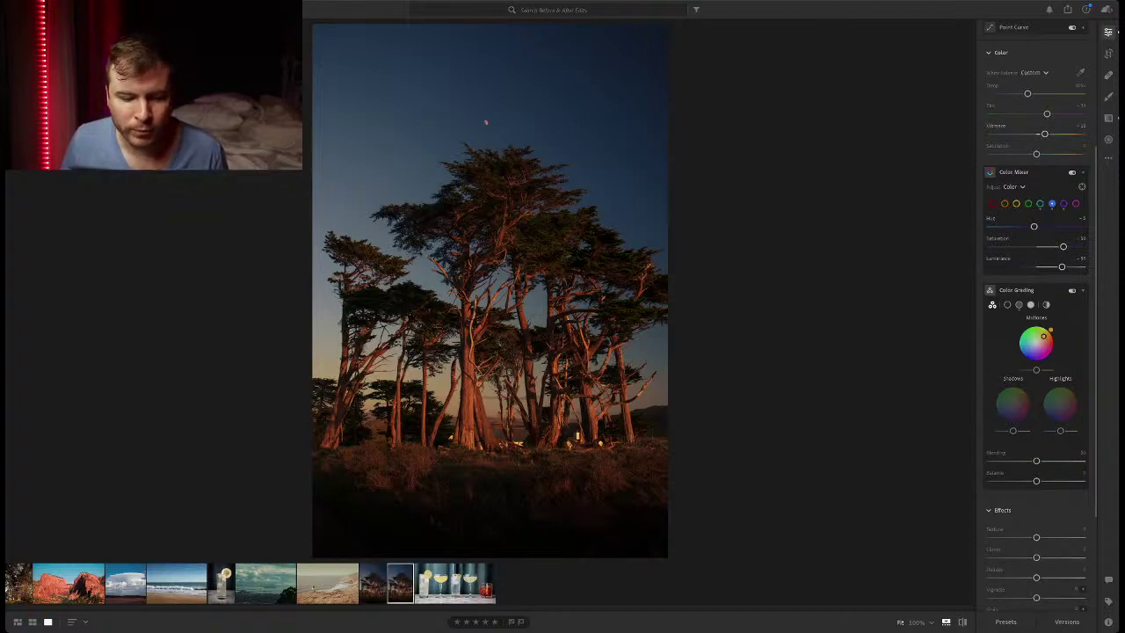
key("shift+r")
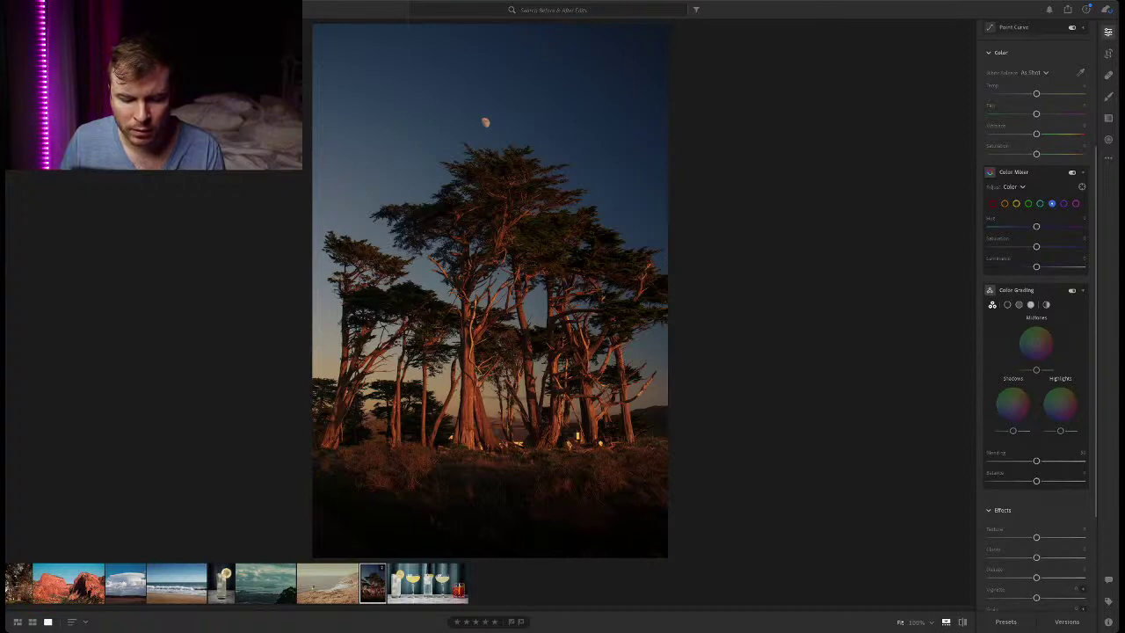
Expand the tree photo's stack and compare the small-moon version with the enlarged-moon version.
key("ctrl+'")
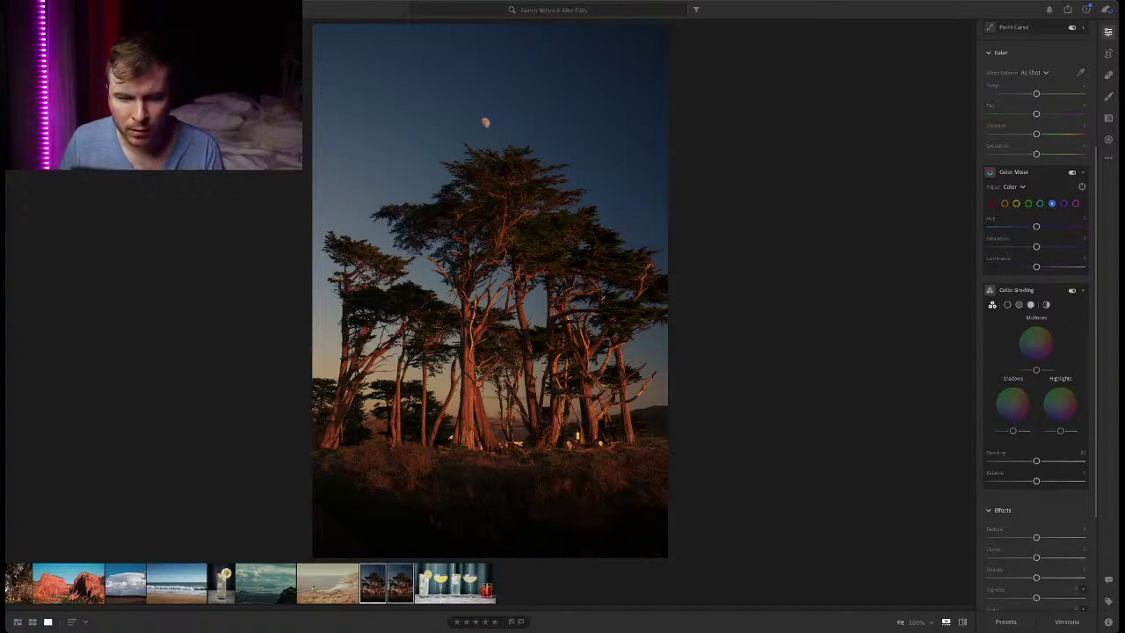
key("ctrl+v")
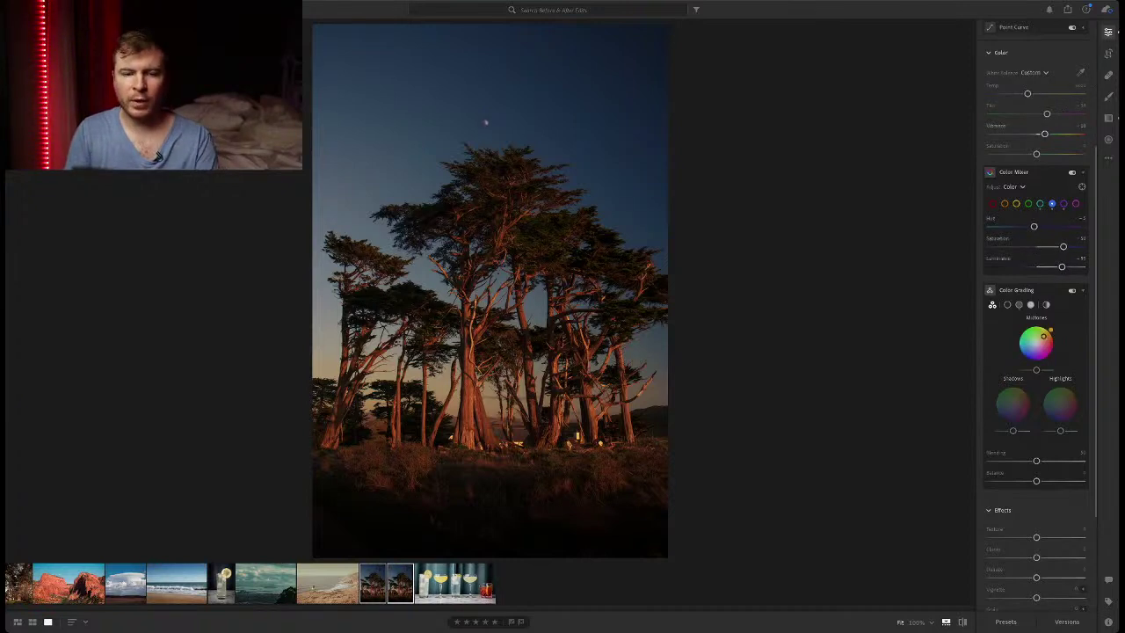
key("Left")
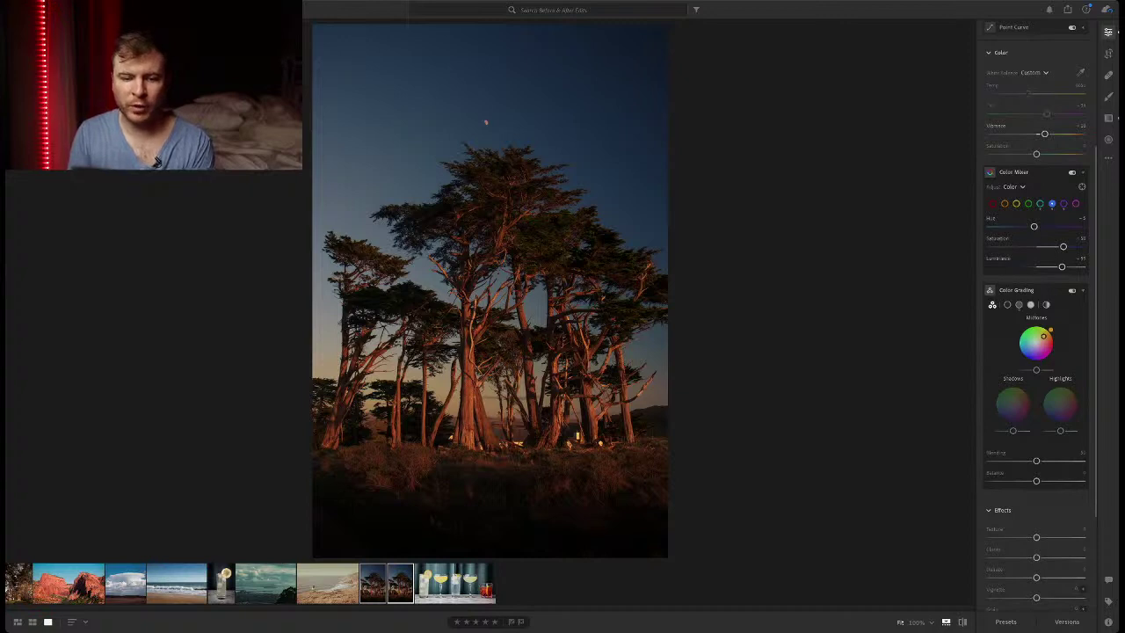
key("Right")
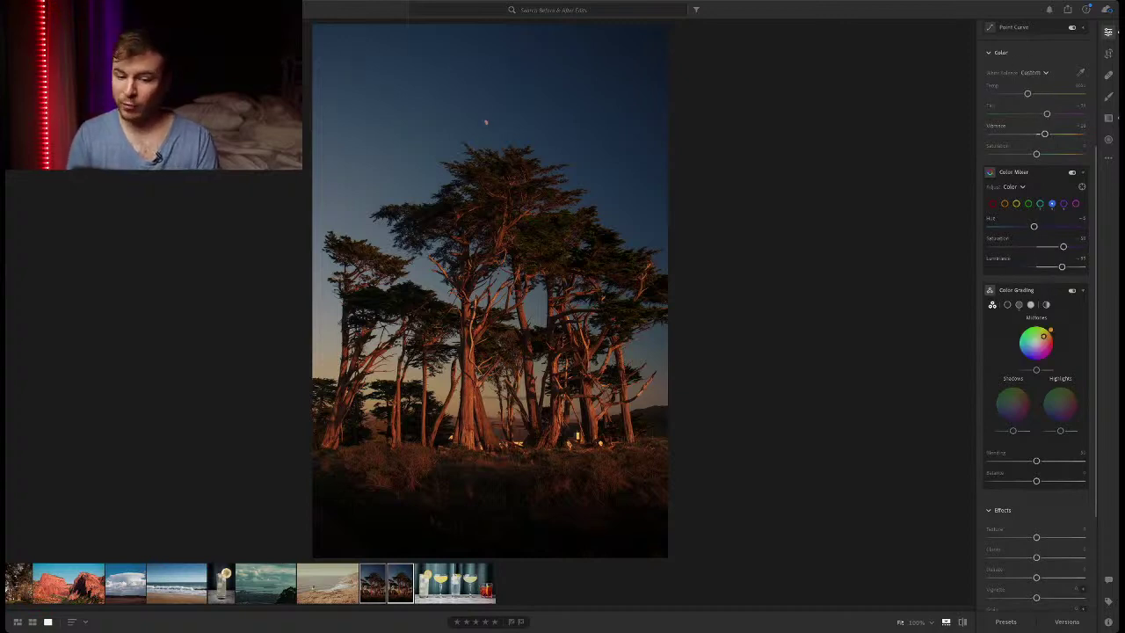
key("Left")
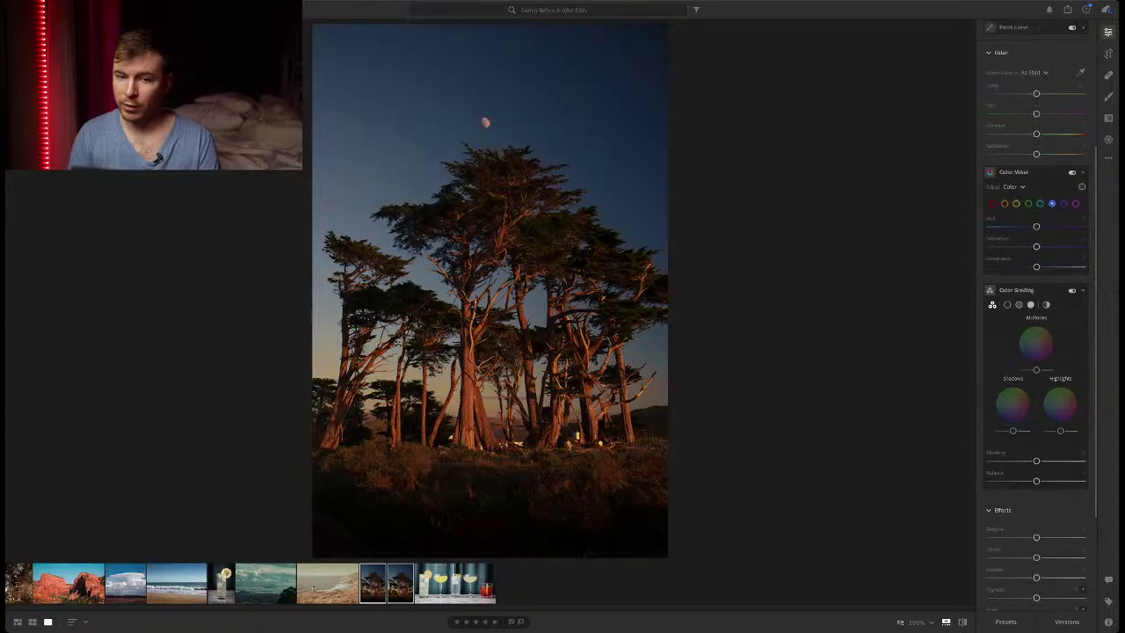
key("Right")
key("Left")
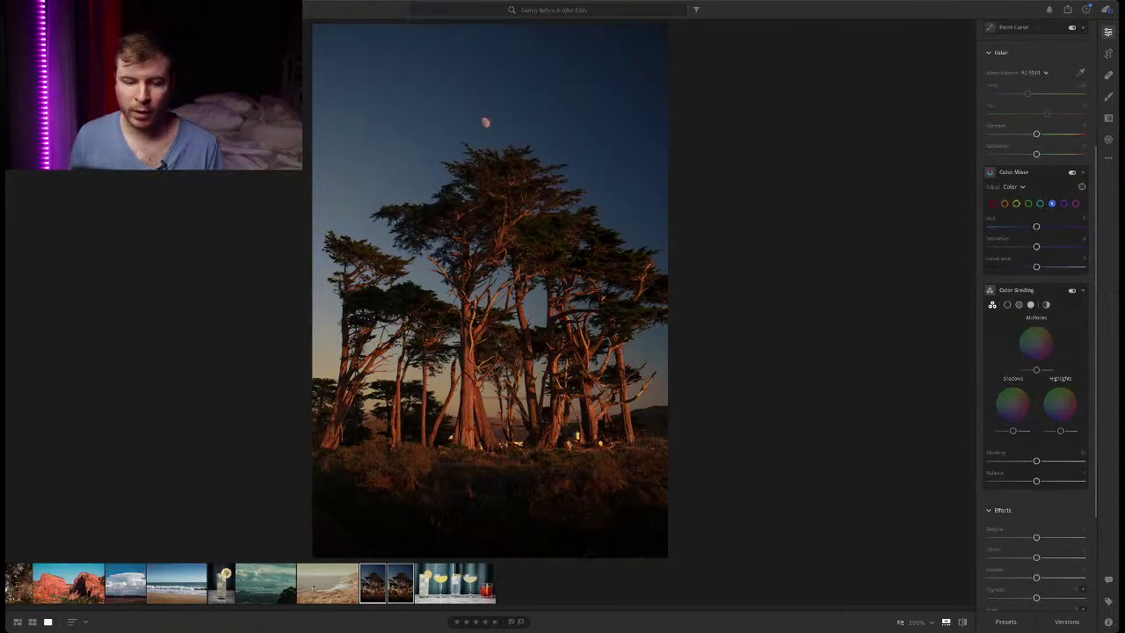